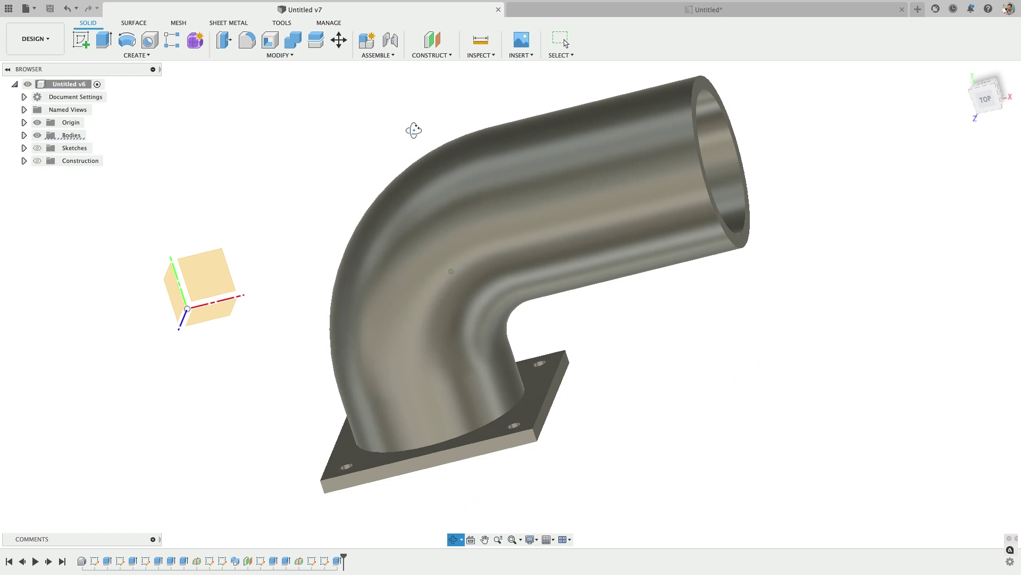
- Examine the finished pipe elbow from several angles, including its base plate, short pipe, curved bend and straight end section
{"action": "left_click_drag", "start_coordinate": [414, 130], "coordinate": [391, 151]}
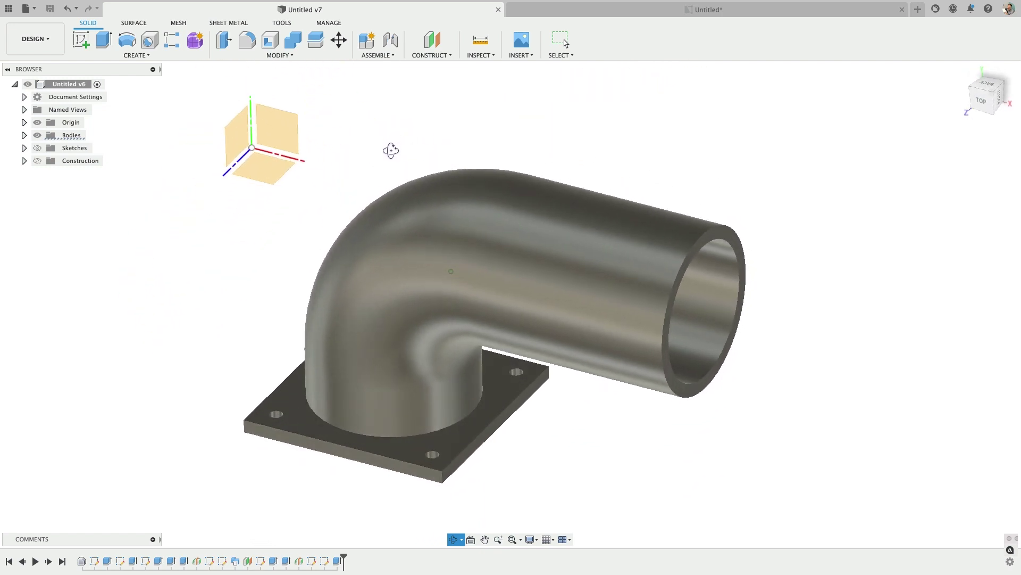
{"action": "key", "text": "Escape"}
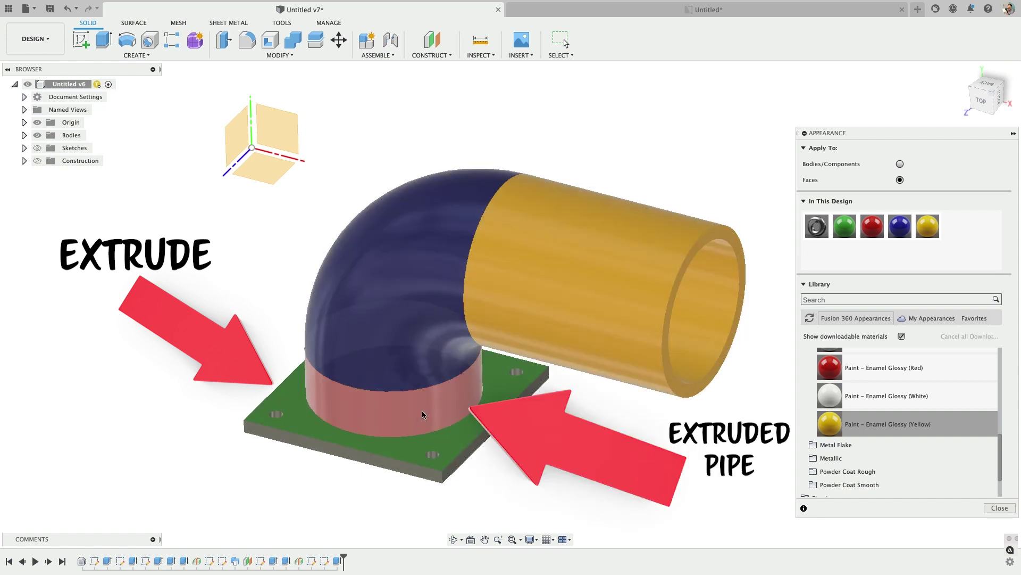
{"action": "left_click", "coordinate": [418, 306]}
{"action": "left_click", "coordinate": [563, 257], "text": "shift"}
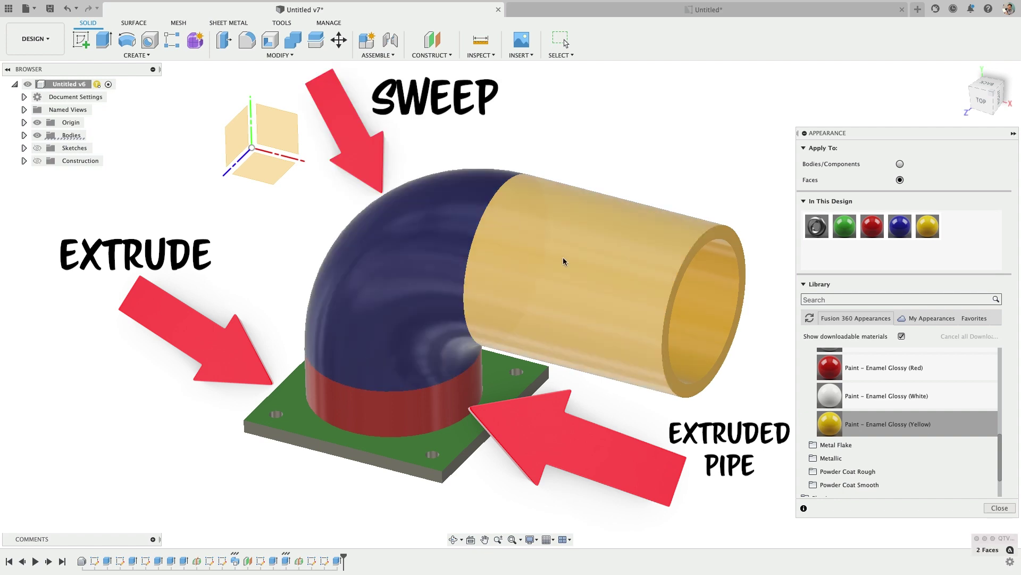
{"action": "middle_click_drag", "start_coordinate": [583, 429], "coordinate": [556, 407], "text": "shift"}
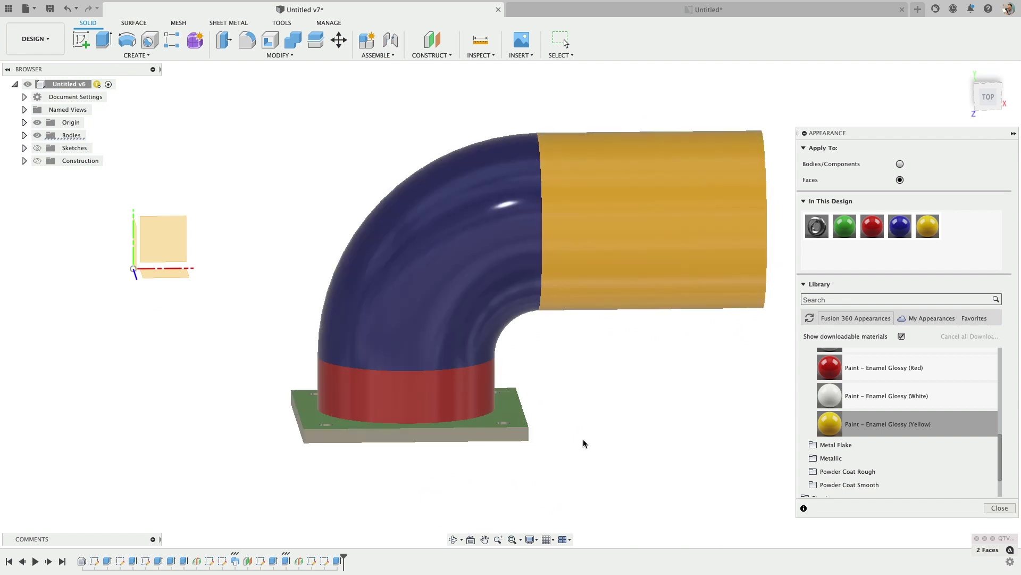
{"action": "mouse_move", "coordinate": [583, 439]}
{"action": "middle_mouse_down", "text": "shift"}
{"action": "mouse_move", "coordinate": [583, 415]}
{"action": "mouse_move", "coordinate": [579, 435]}
{"action": "middle_mouse_up", "text": "shift"}
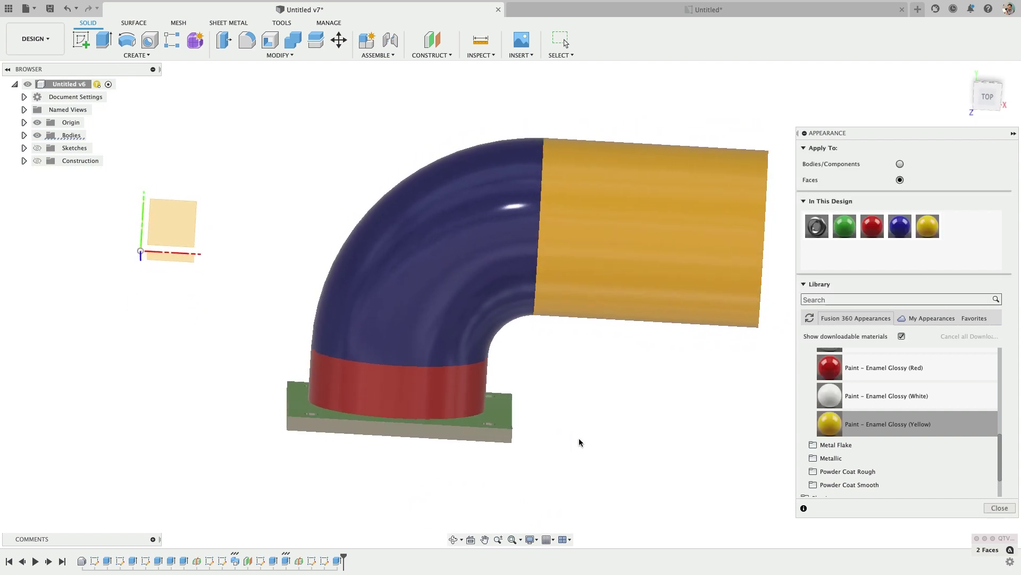
{"action": "scroll", "coordinate": [569, 388], "scroll_direction": "down", "scroll_amount": 2}
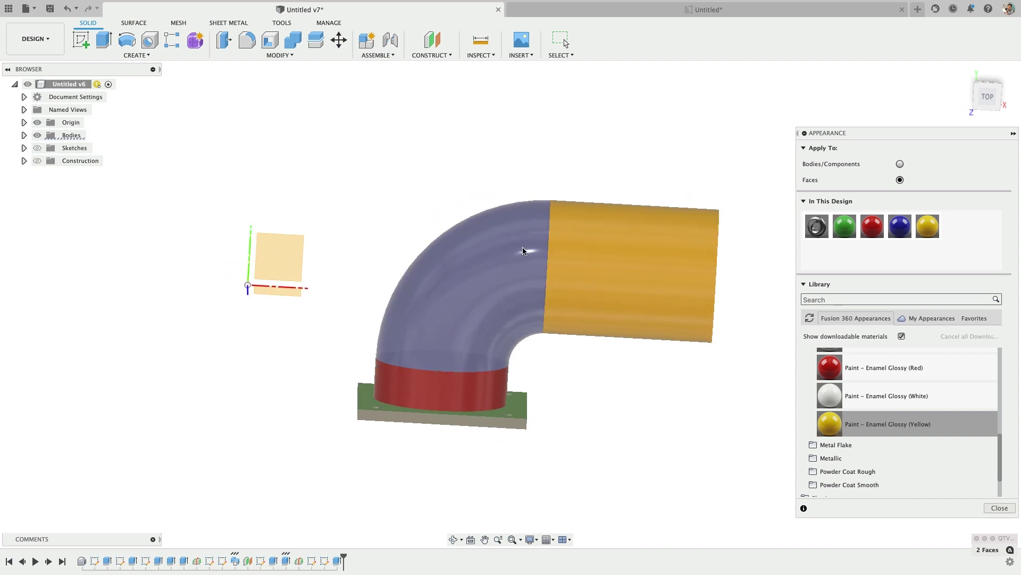
{"action": "middle_click_drag", "start_coordinate": [551, 304], "coordinate": [650, 314], "text": "shift"}
{"action": "key", "text": "Escape"}
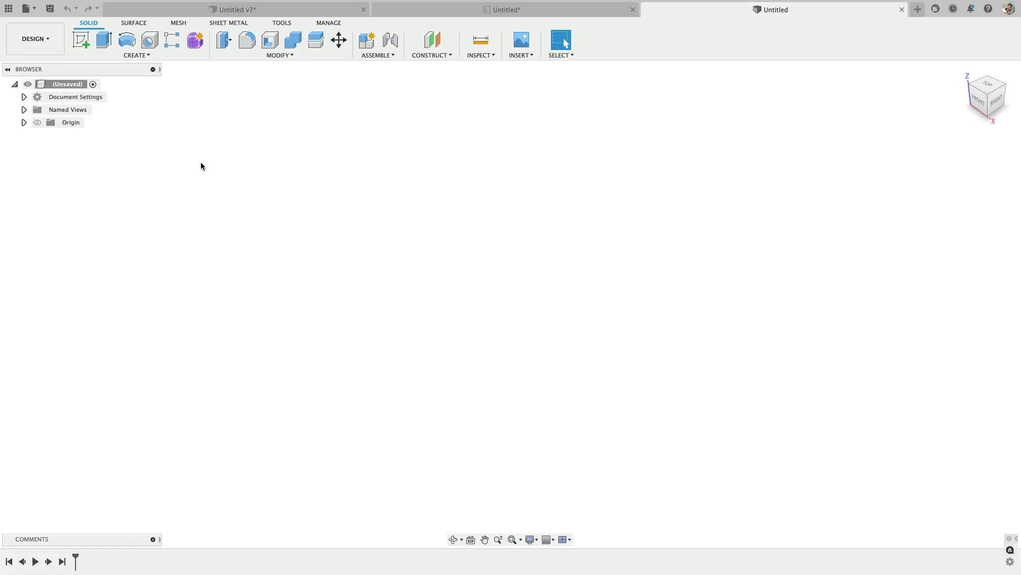
- Show the named views and document units, and start a sketch on the horizontal XY plane
{"action": "left_click", "coordinate": [24, 110]}
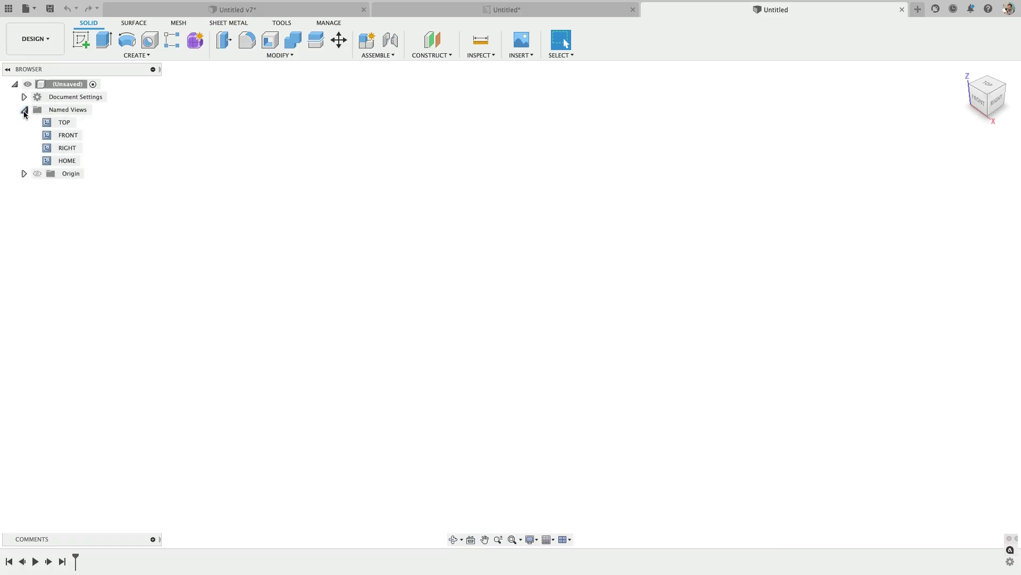
{"action": "left_click", "coordinate": [23, 97]}
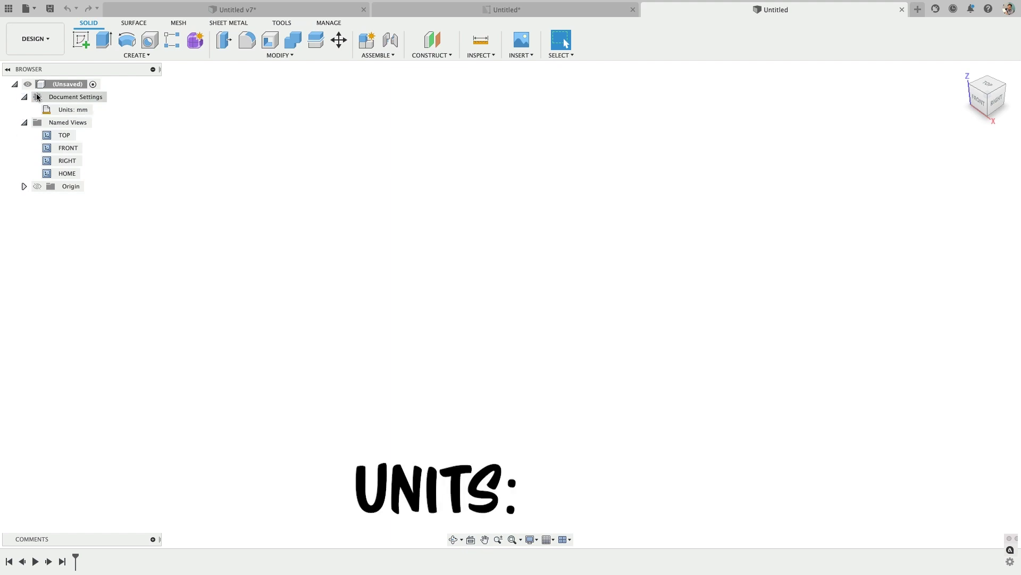
{"action": "left_click", "coordinate": [81, 41]}
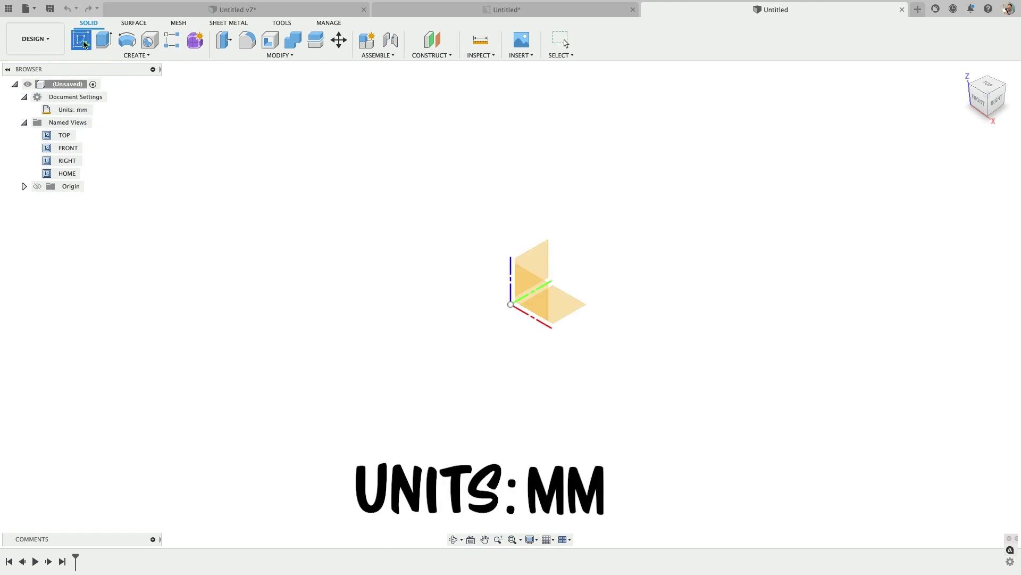
{"action": "left_click", "coordinate": [524, 302]}
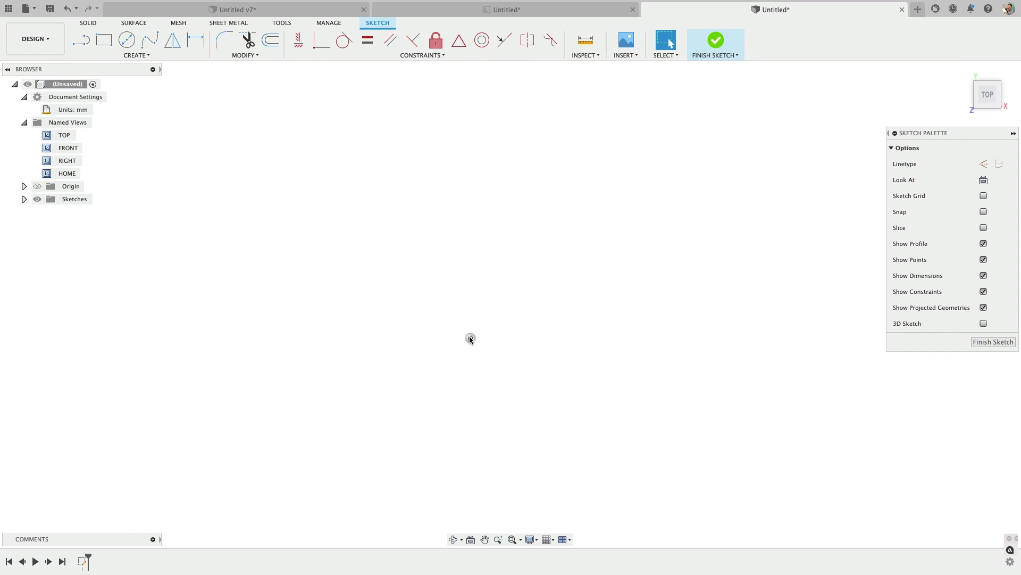
{"action": "left_click", "coordinate": [104, 40]}
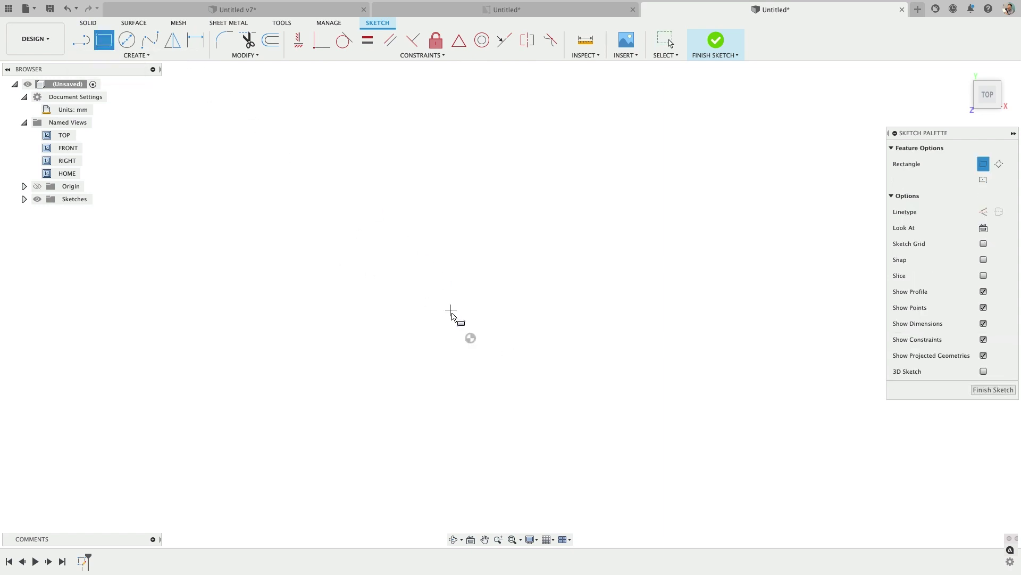
{"action": "left_click", "coordinate": [471, 339]}
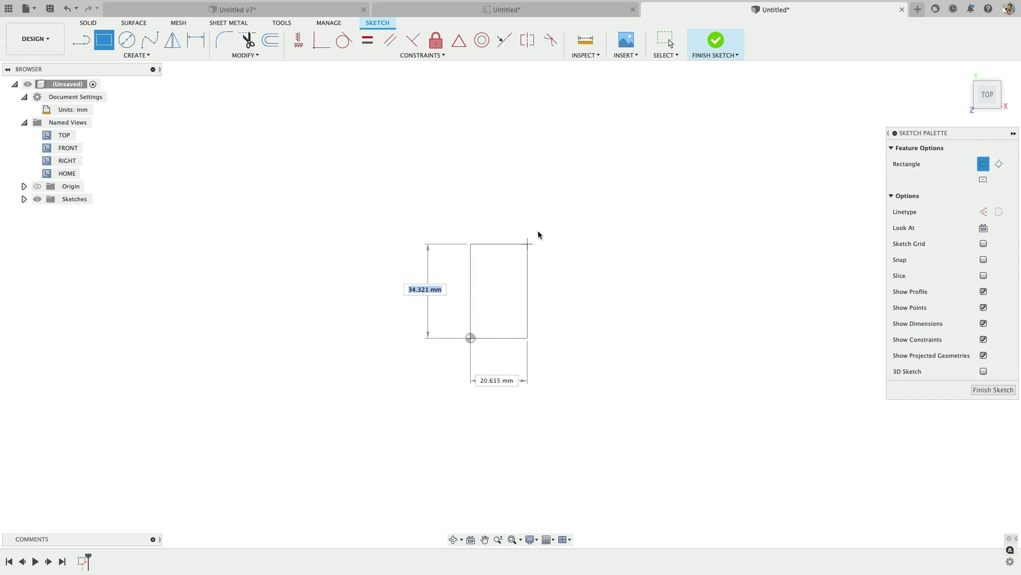
{"action": "key", "text": "Escape"}
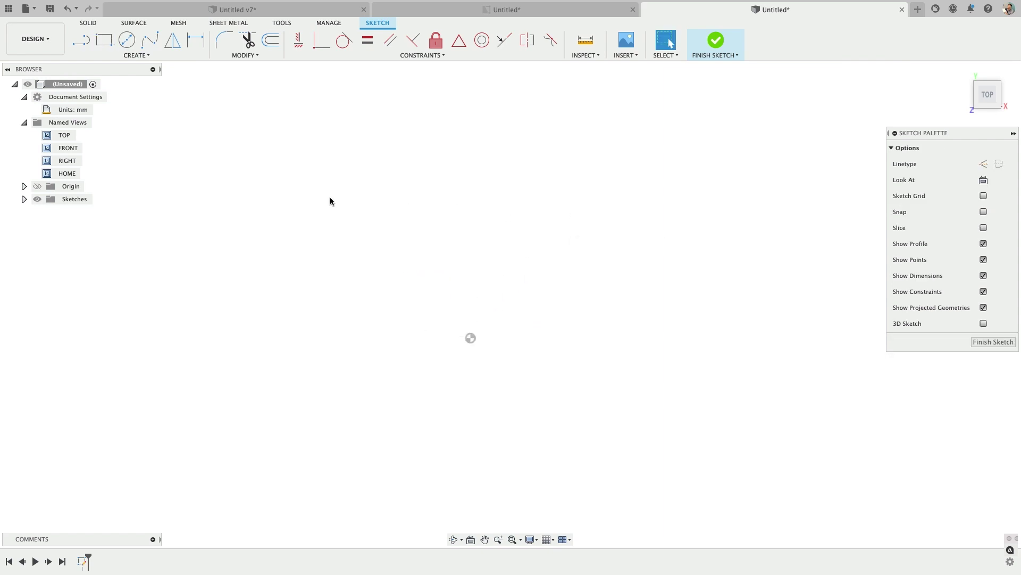
- Sketch a center rectangle 63.5 mm wide and 63.5 mm high, centered on the origin
{"action": "left_click", "coordinate": [122, 55]}
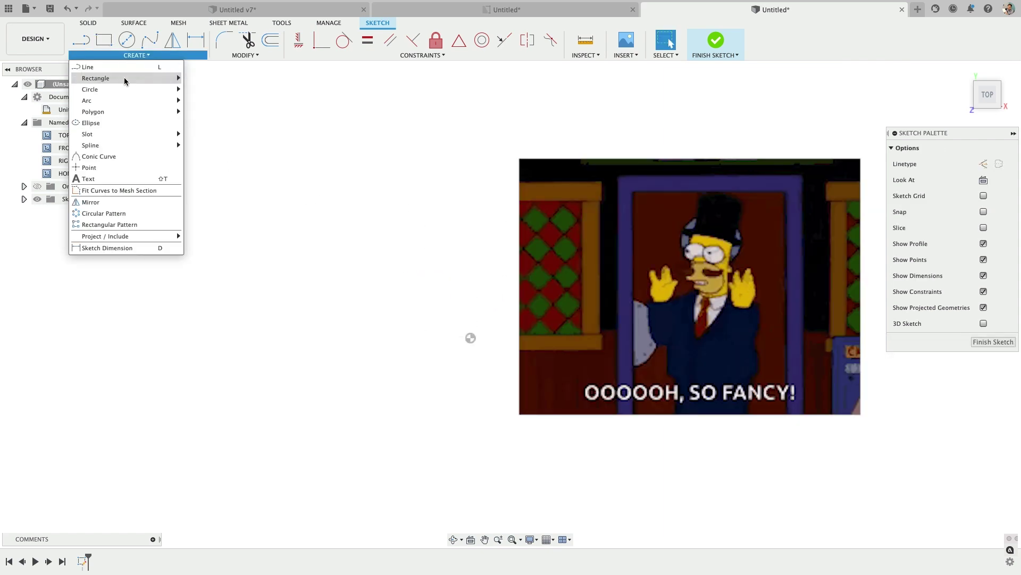
{"action": "mouse_move", "coordinate": [124, 78]}
{"action": "left_click", "coordinate": [204, 101]}
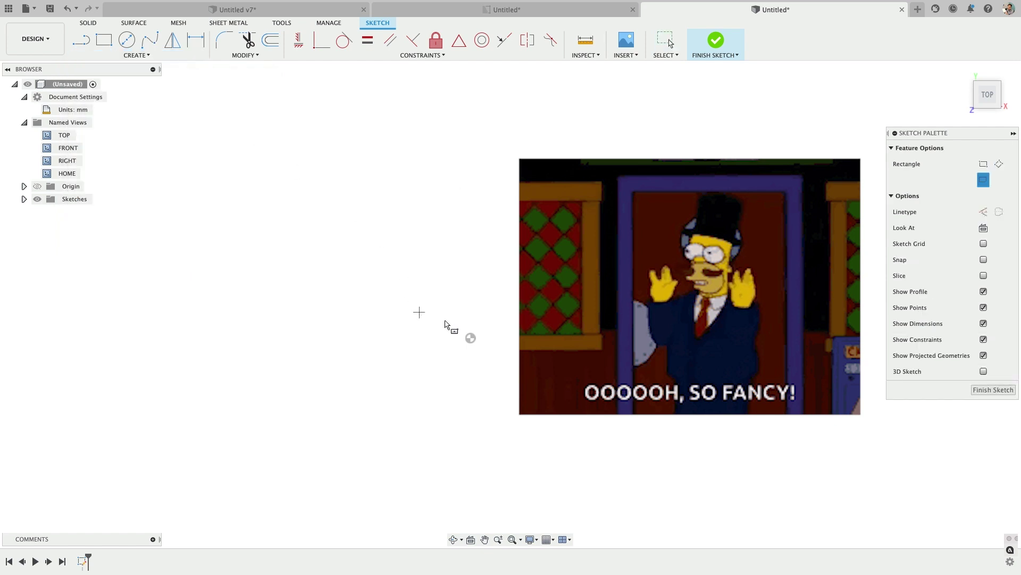
{"action": "left_click", "coordinate": [470, 338]}
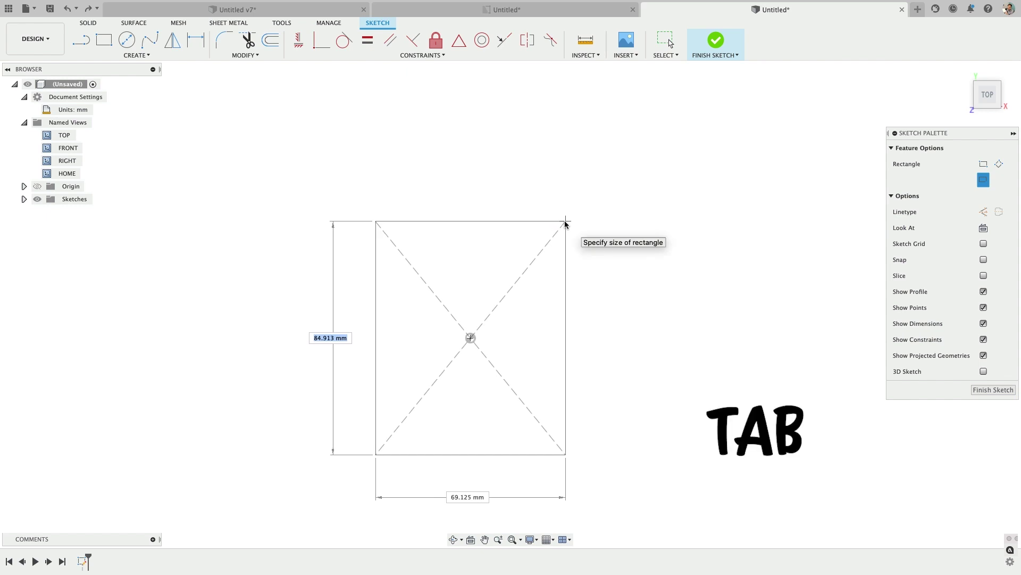
{"action": "key", "text": "Tab"}
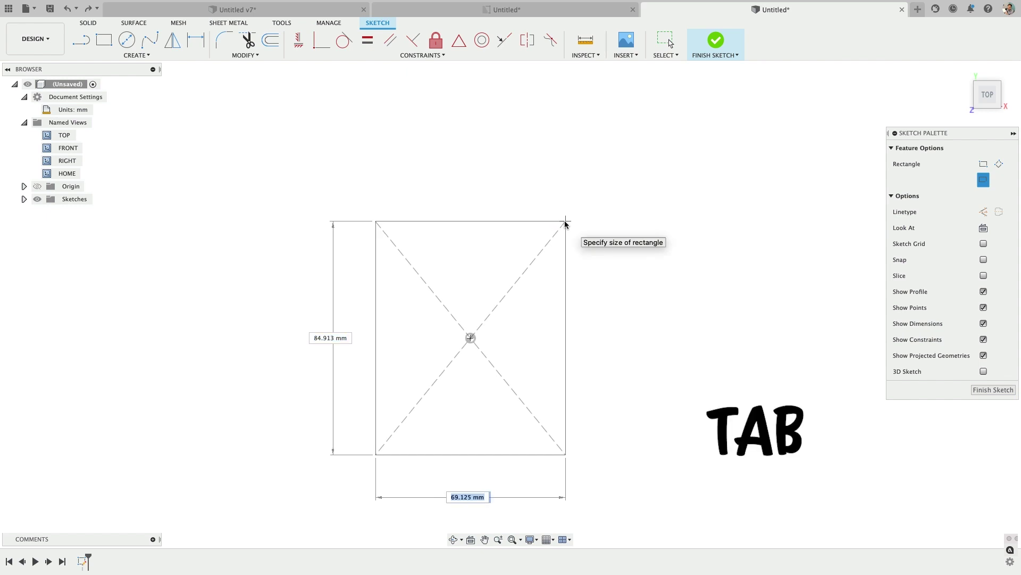
{"action": "type", "text": "63"}
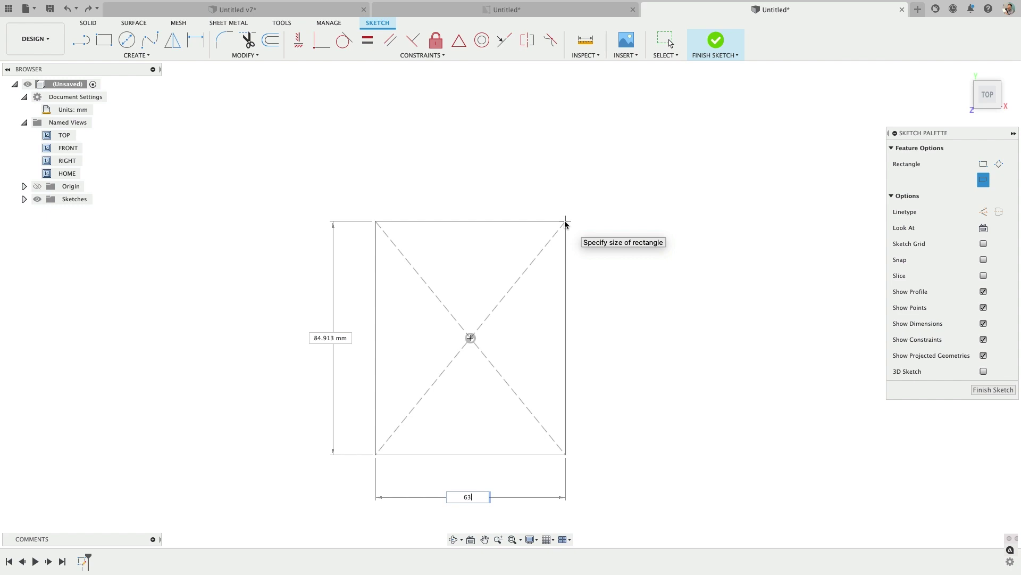
{"action": "key", "text": "Tab"}
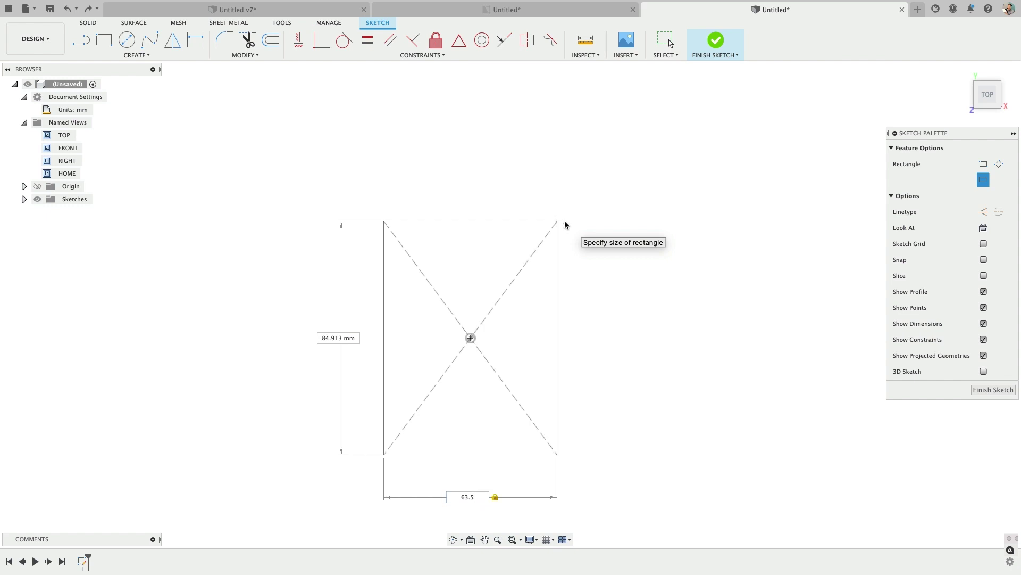
{"action": "type", "text": "3.5"}
{"action": "key", "text": "Tab"}
{"action": "type", "text": "63.5"}
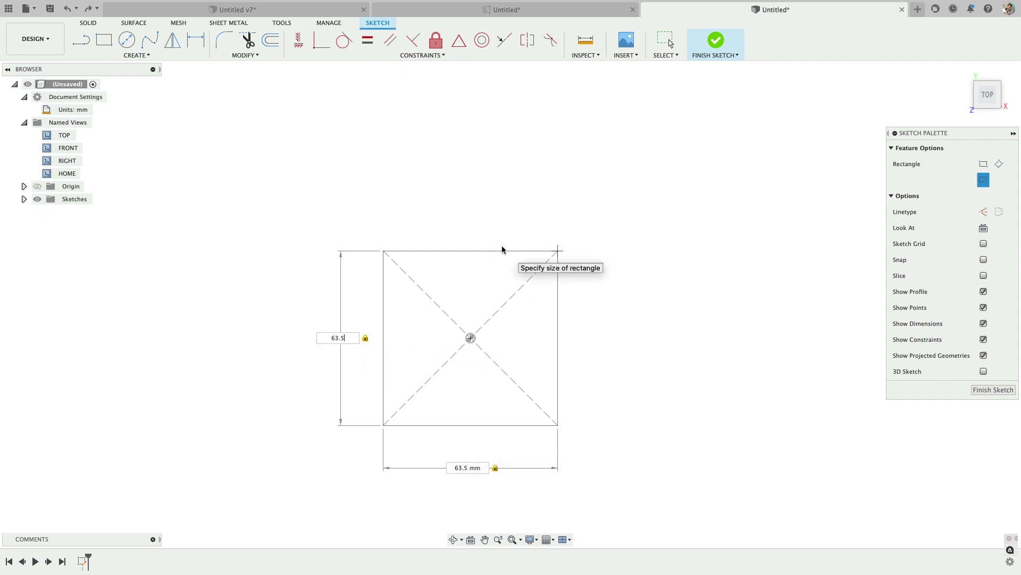
{"action": "key", "text": "Return"}
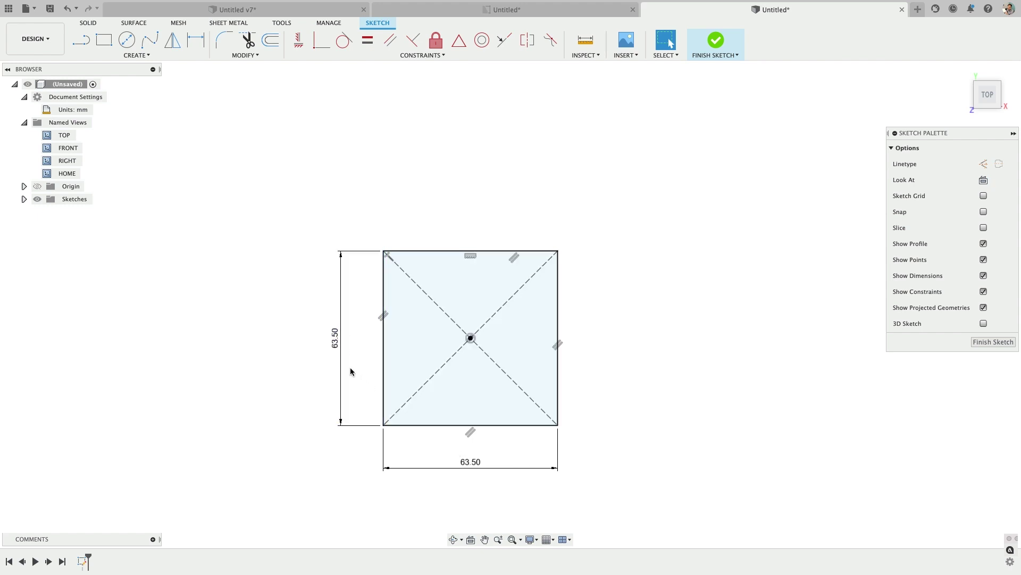
{"action": "scroll", "coordinate": [359, 372], "scroll_direction": "down", "scroll_amount": 2}
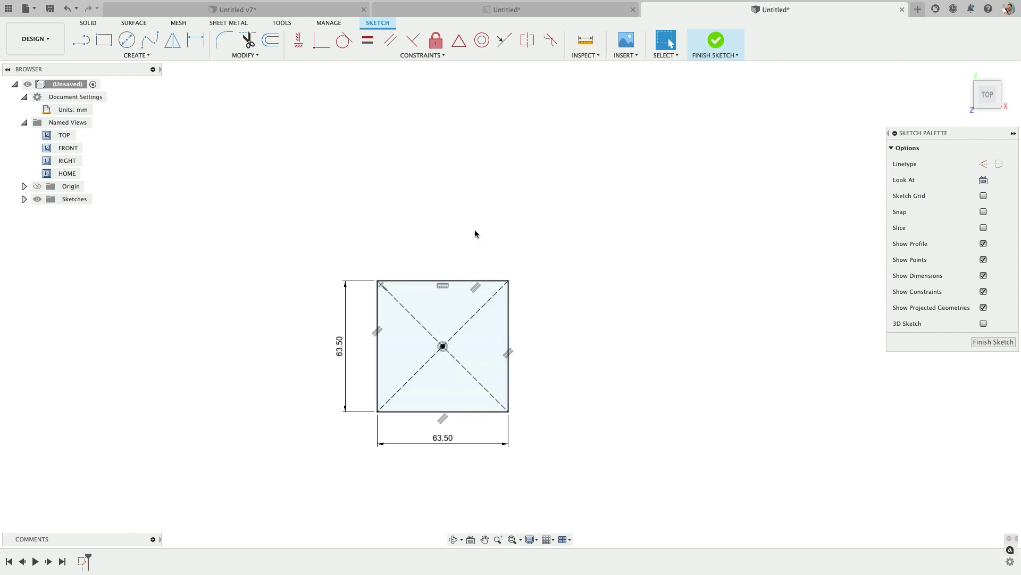
{"action": "scroll", "coordinate": [475, 234], "scroll_direction": "up", "scroll_amount": 1}
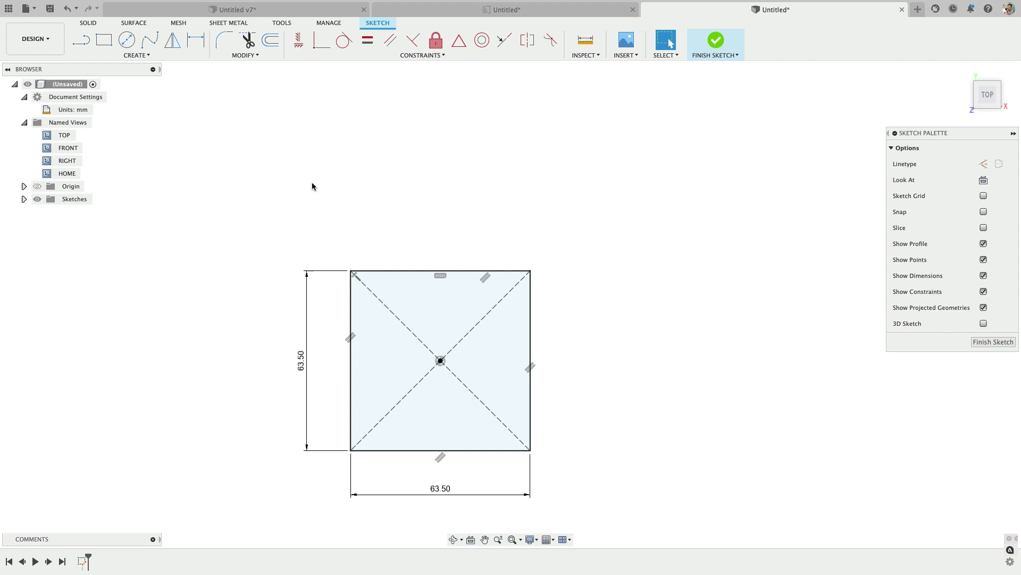
{"action": "left_click", "coordinate": [127, 41]}
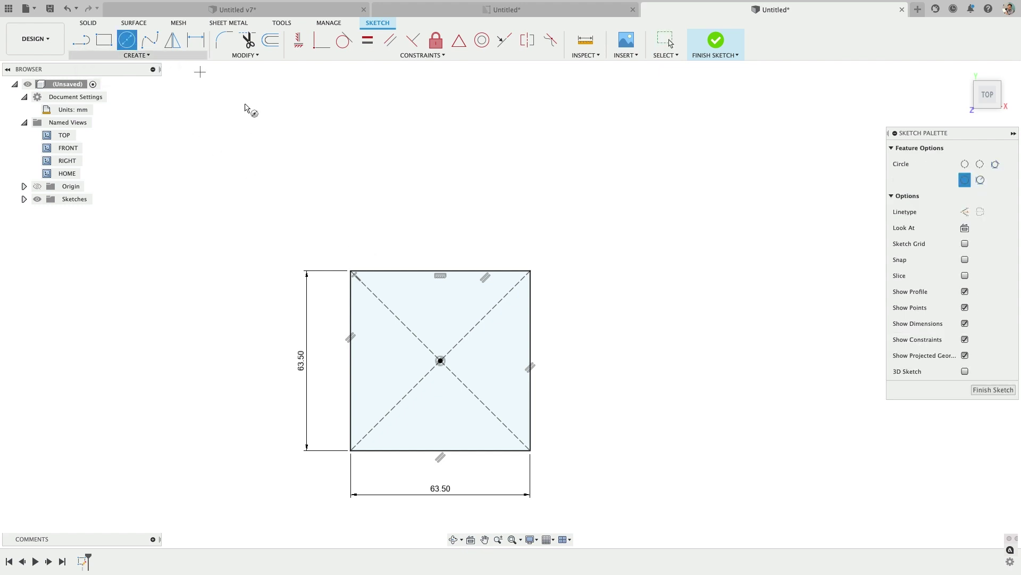
{"action": "key", "text": "Escape"}
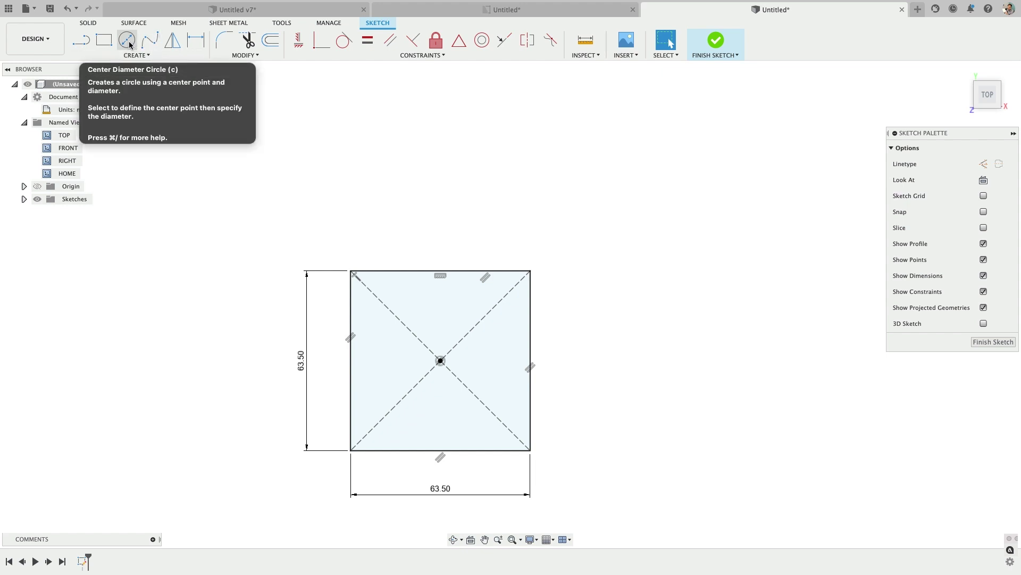
- Sketch a square about 53 mm wide inside the first one, corners on its diagonal, and convert its four lines to construction geometry
{"action": "left_click", "coordinate": [104, 40]}
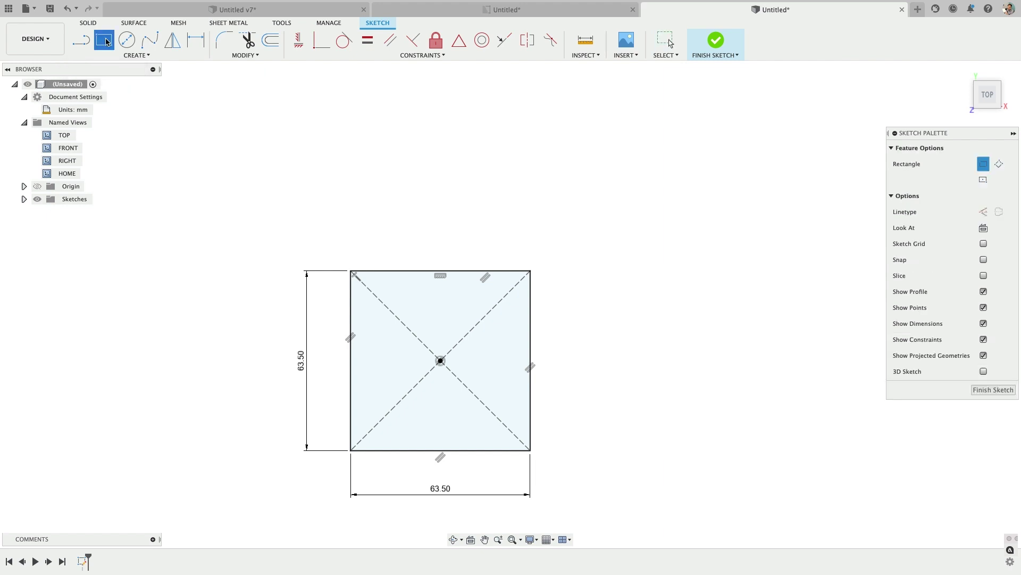
{"action": "left_click", "coordinate": [366, 286]}
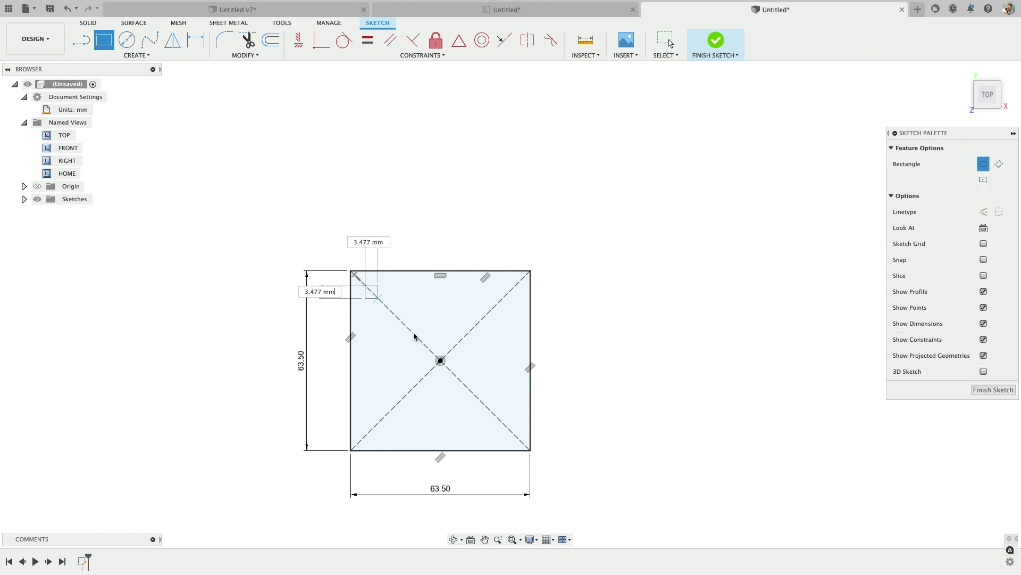
{"action": "left_click", "coordinate": [514, 434]}
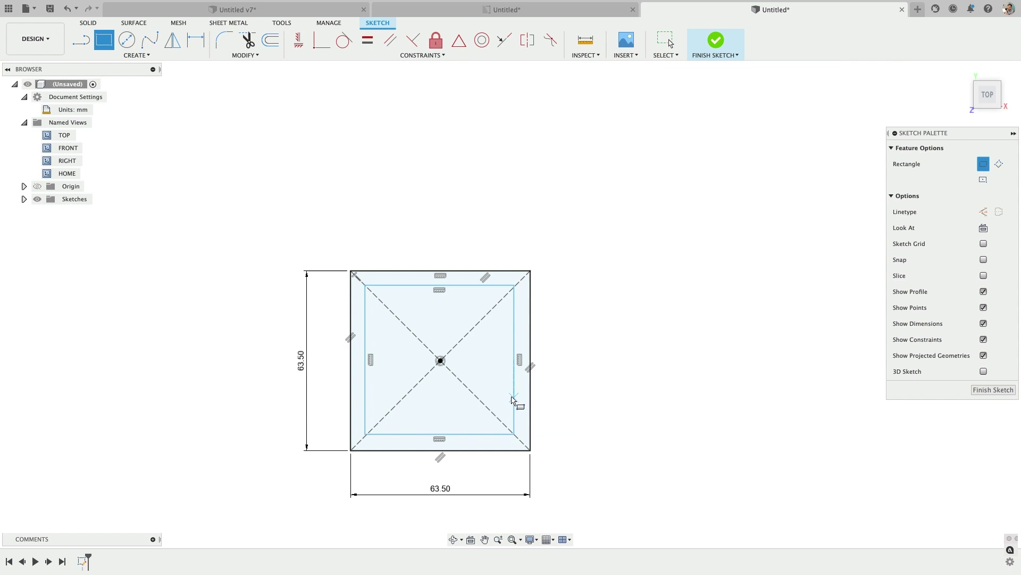
{"action": "key", "text": "Escape"}
{"action": "double_click", "coordinate": [512, 398]}
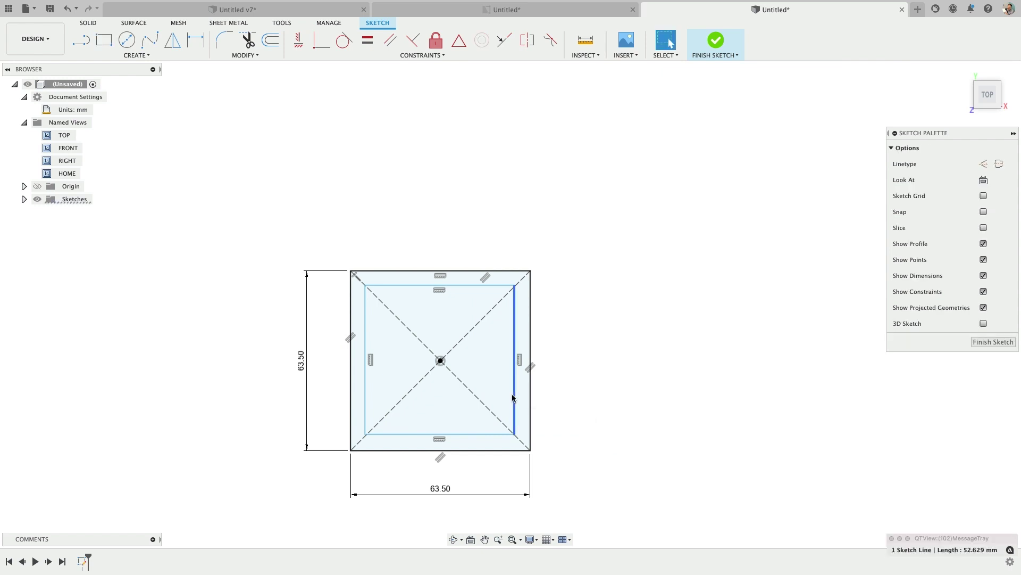
{"action": "key", "text": "x"}
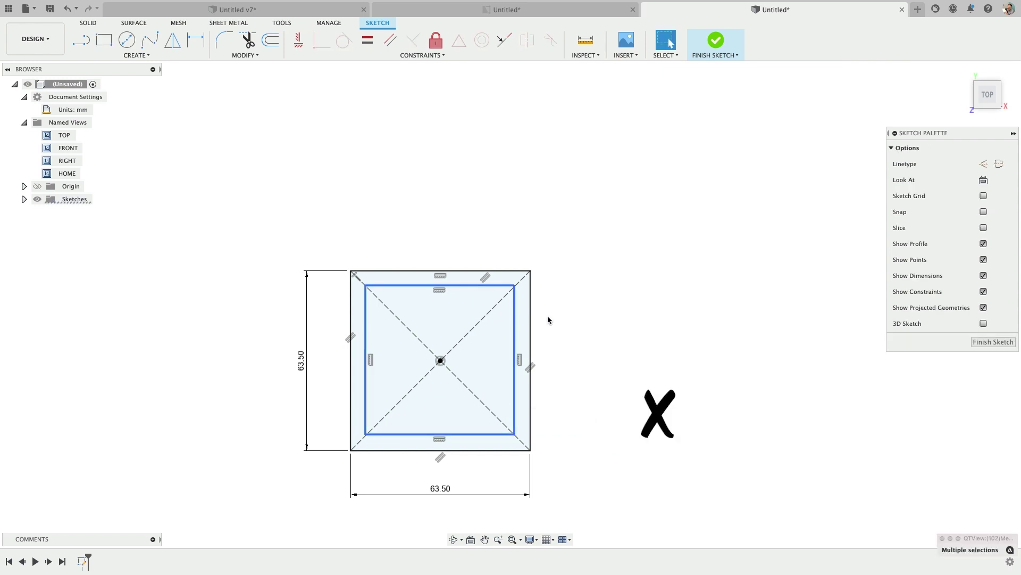
{"action": "right_click", "coordinate": [514, 324]}
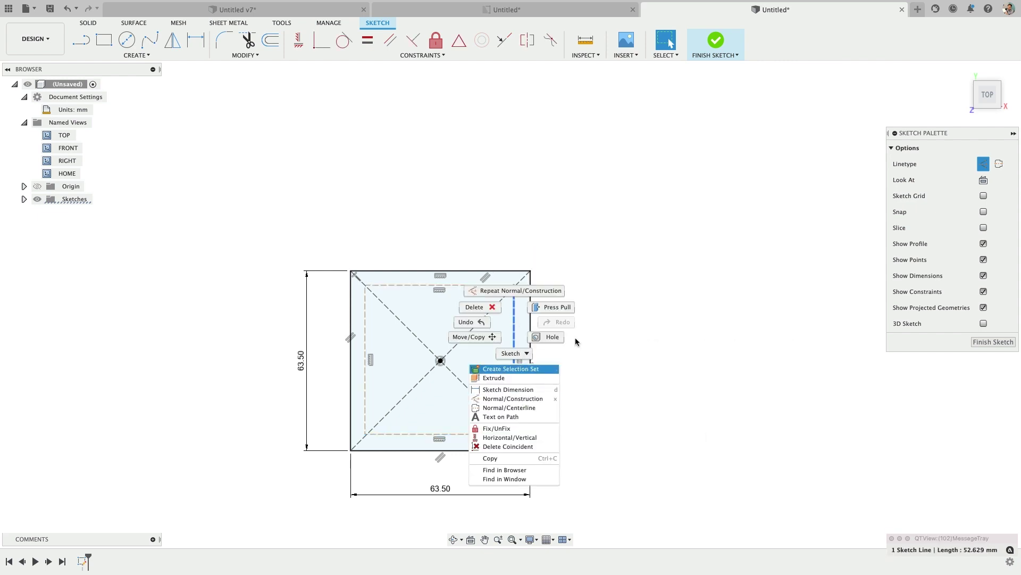
{"action": "left_click", "coordinate": [645, 256]}
{"action": "key", "text": "Escape"}
- Dimension the right edge of the inner construction square and set its length to 50 mm
{"action": "key", "text": "d"}
{"action": "left_click", "coordinate": [515, 321]}
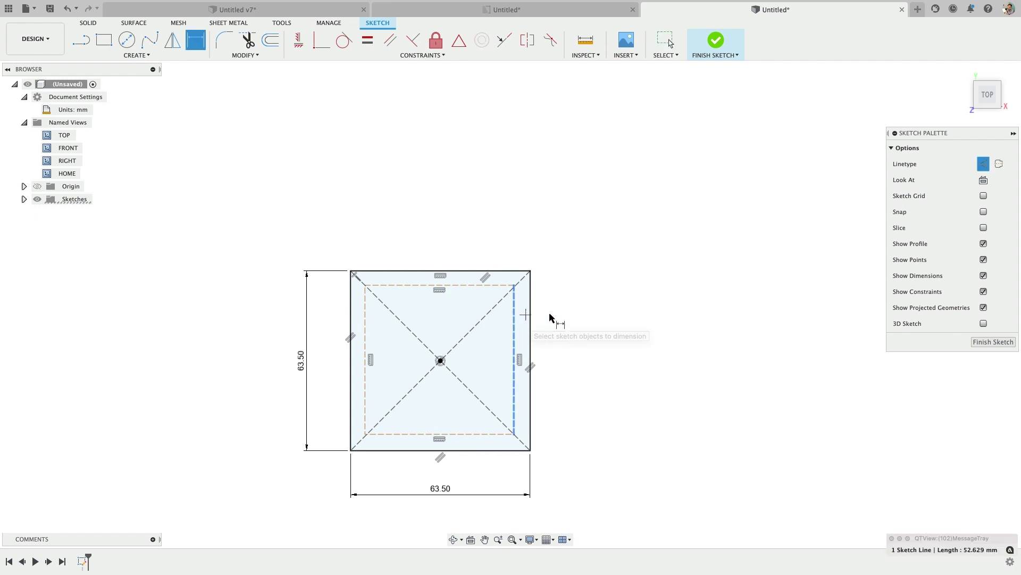
{"action": "left_click", "coordinate": [551, 315]}
{"action": "type", "text": "50"}
{"action": "key", "text": "Return"}
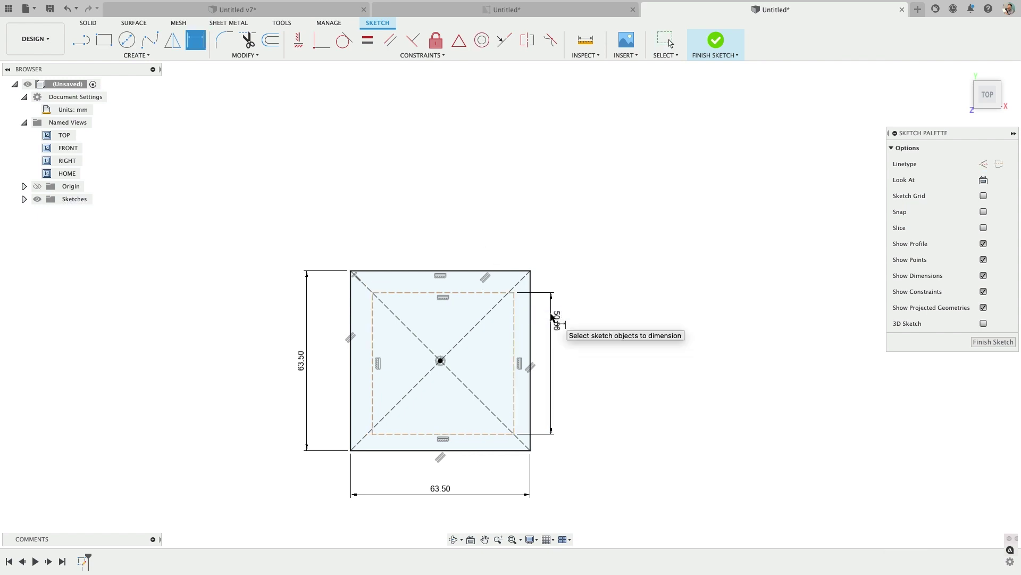
{"action": "key", "text": "Escape"}
- Apply an Equal constraint to the top and right edges of the inner construction square
{"action": "left_click", "coordinate": [450, 293]}
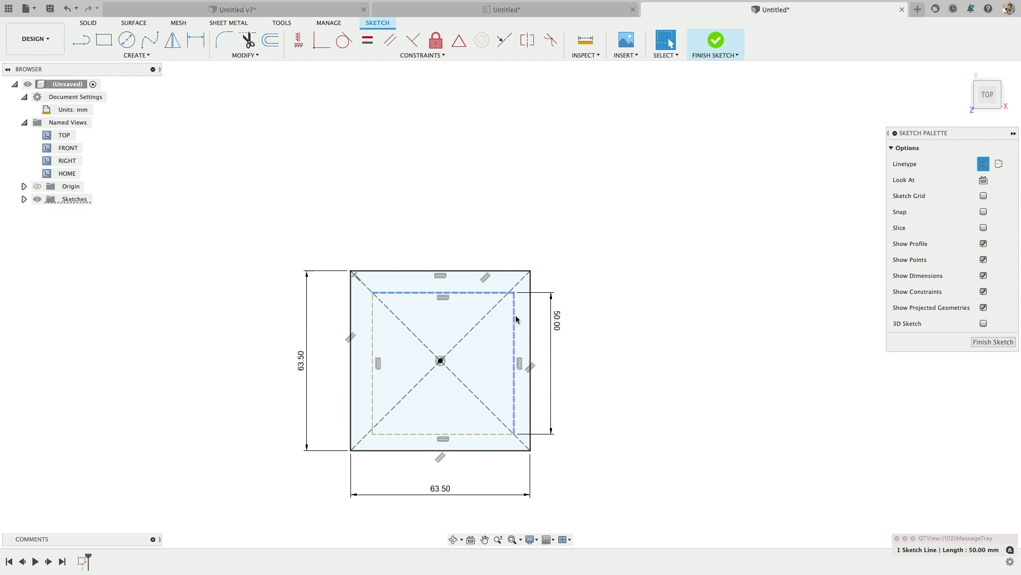
{"action": "left_click", "coordinate": [515, 318], "text": "shift"}
{"action": "right_click", "coordinate": [515, 318]}
{"action": "left_click", "coordinate": [528, 468]}
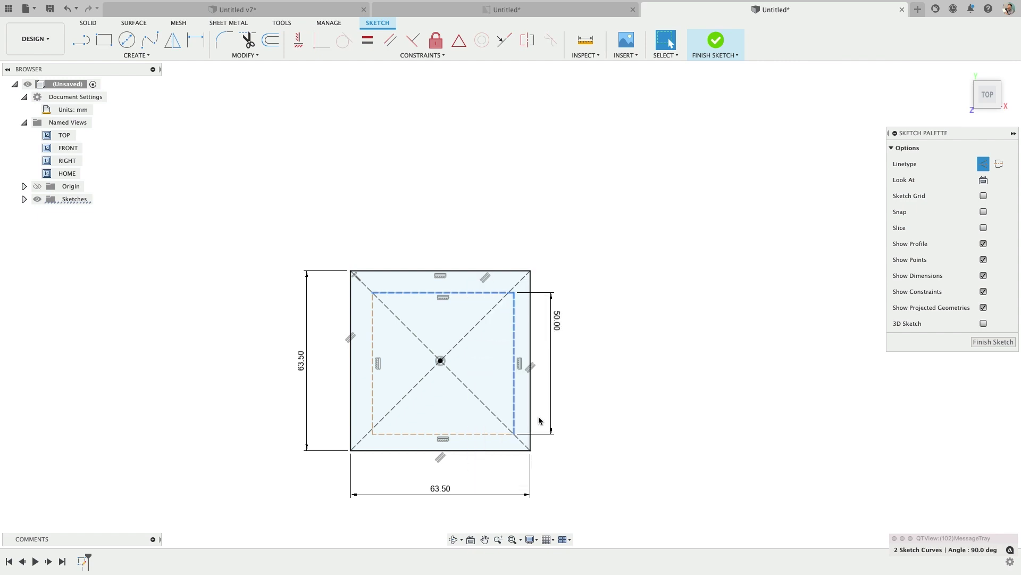
{"action": "key", "text": "Escape"}
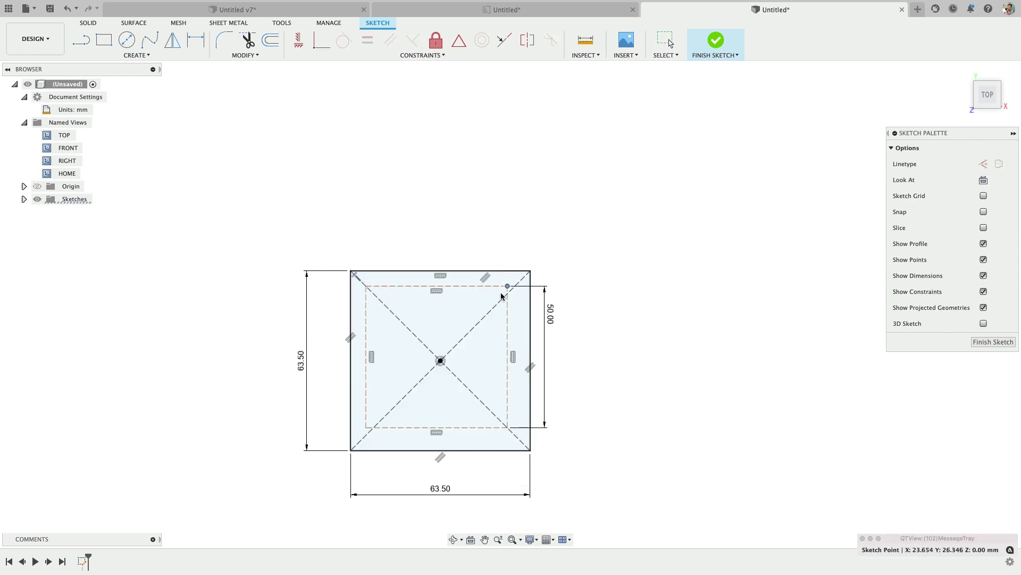
- Constrain the inner square's upper-right corner coincident with the outer square's diagonal, checking how the inner square moves
{"action": "left_click", "coordinate": [506, 297]}
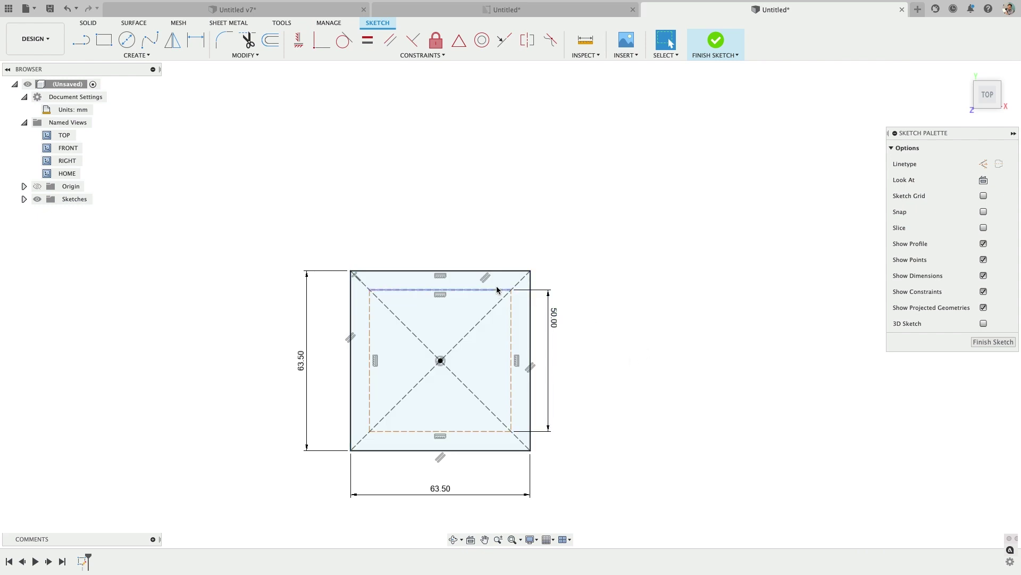
{"action": "left_click_drag", "start_coordinate": [497, 289], "coordinate": [488, 283]}
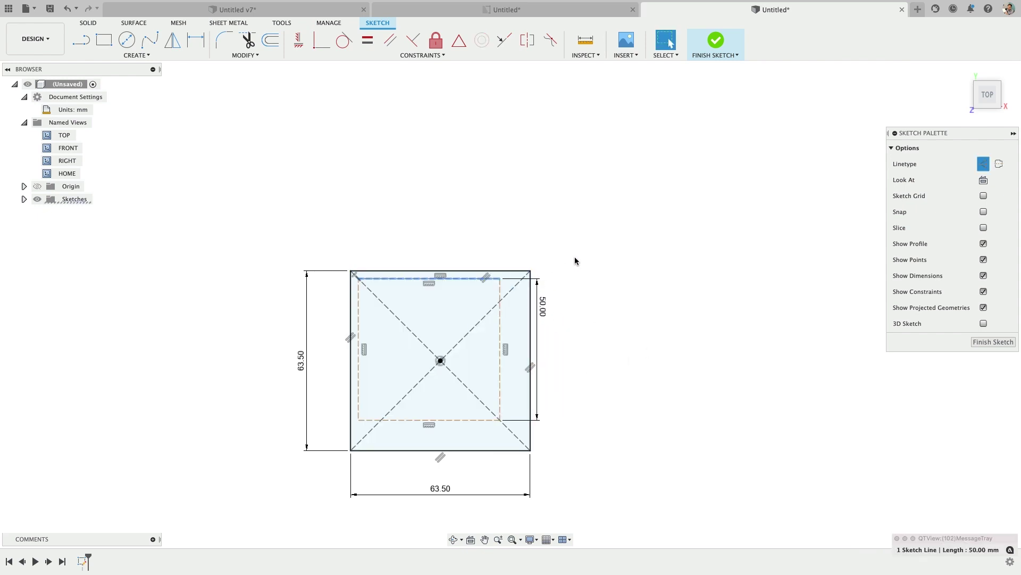
{"action": "left_click", "coordinate": [574, 258]}
{"action": "left_click", "coordinate": [500, 280]}
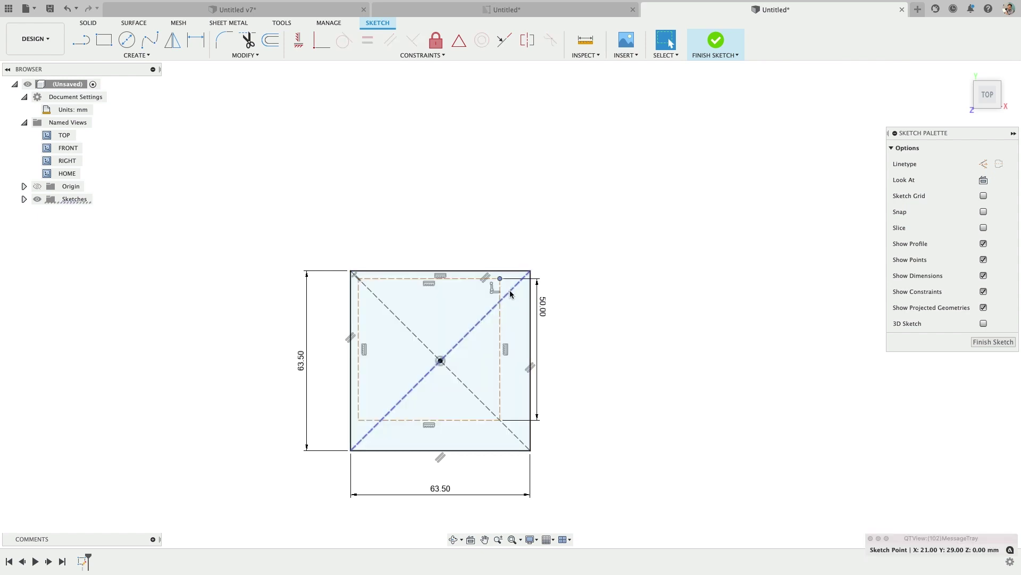
{"action": "left_click", "coordinate": [510, 294], "text": "shift"}
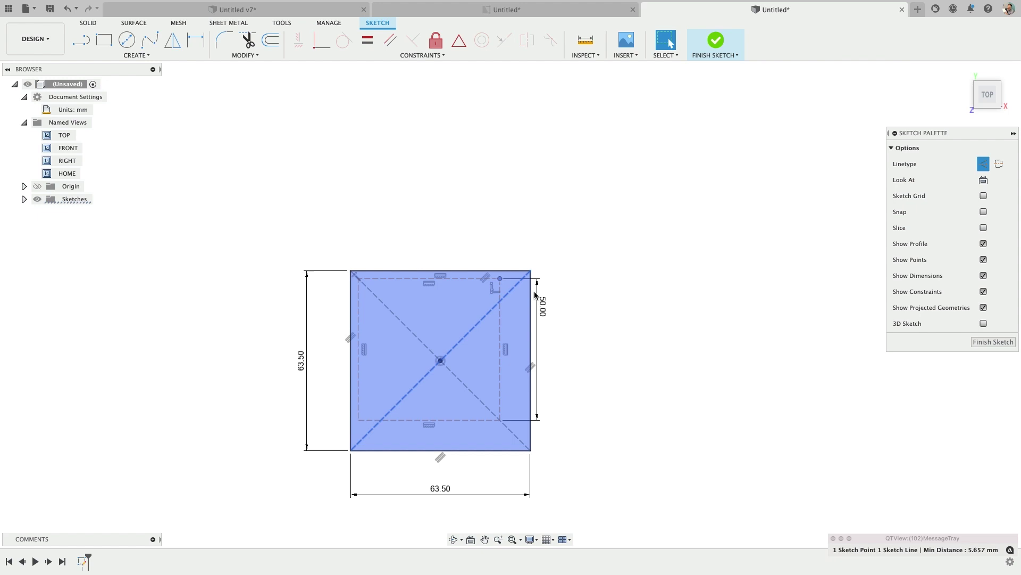
{"action": "right_click", "coordinate": [586, 290]}
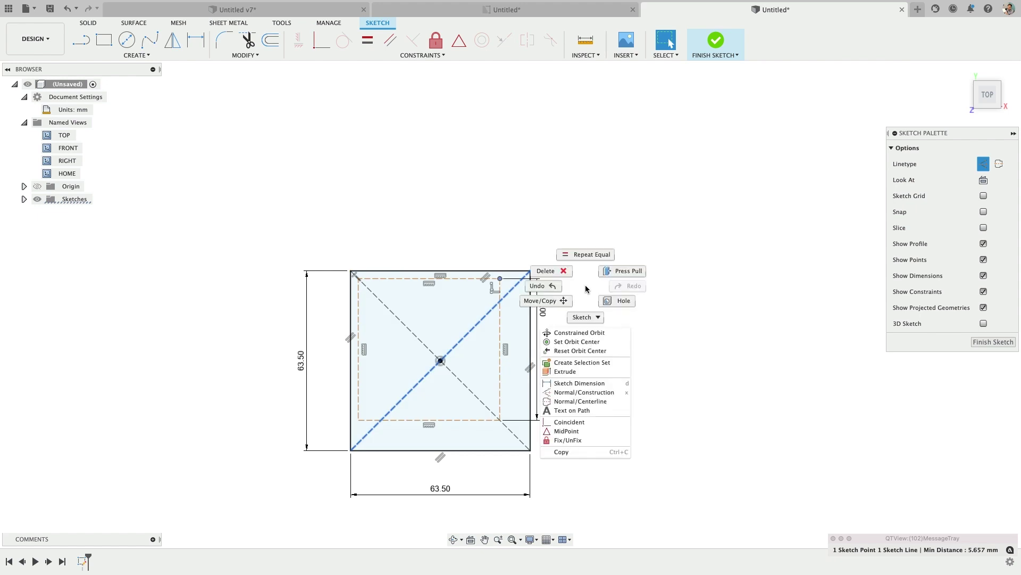
{"action": "left_click", "coordinate": [585, 422]}
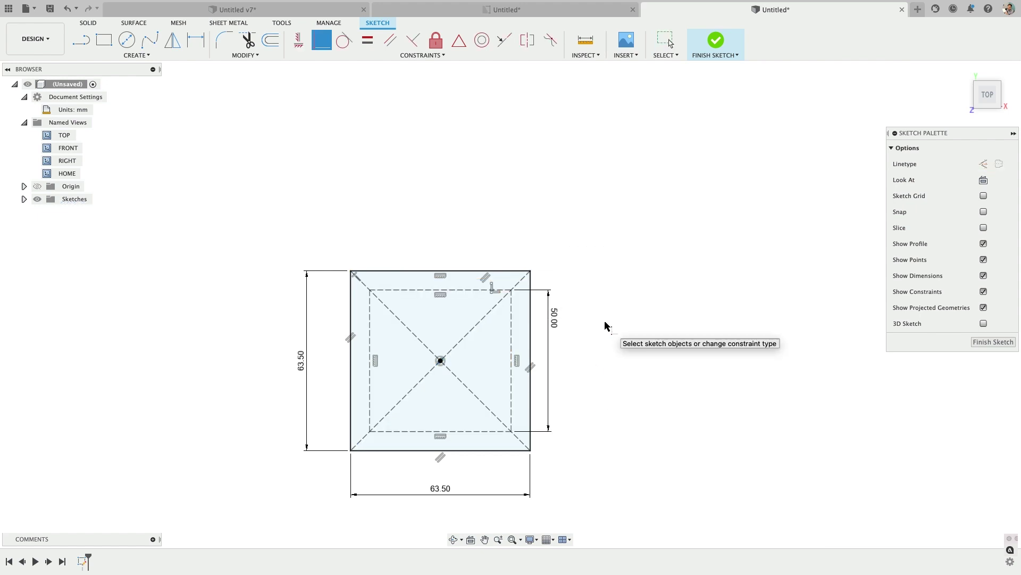
{"action": "key", "text": "Escape"}
{"action": "left_click", "coordinate": [458, 290]}
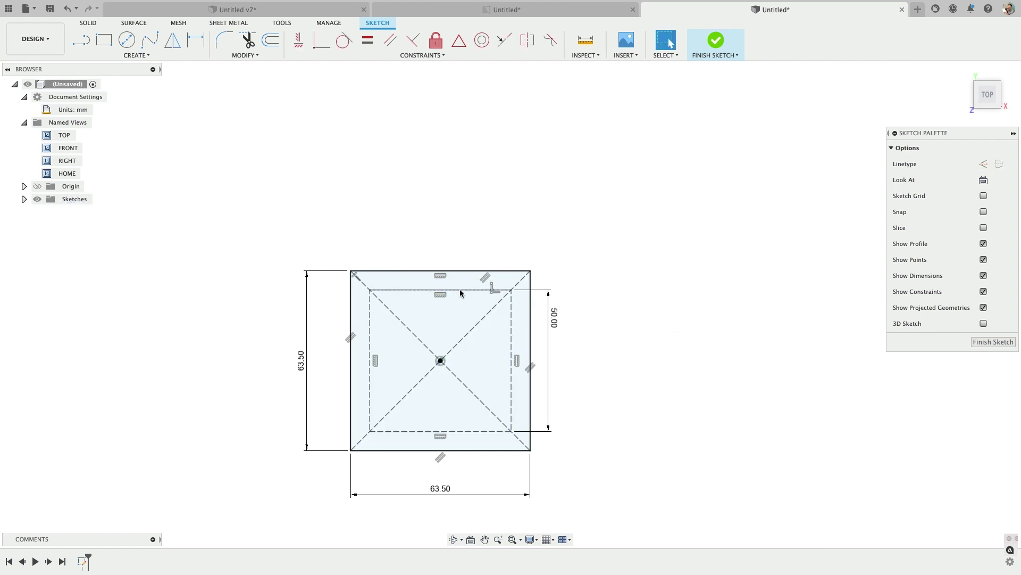
{"action": "left_click", "coordinate": [475, 212]}
- Sketch a center diameter circle on each corner of the inner construction square, the upper-left one about 8 mm in diameter
{"action": "left_click", "coordinate": [128, 42]}
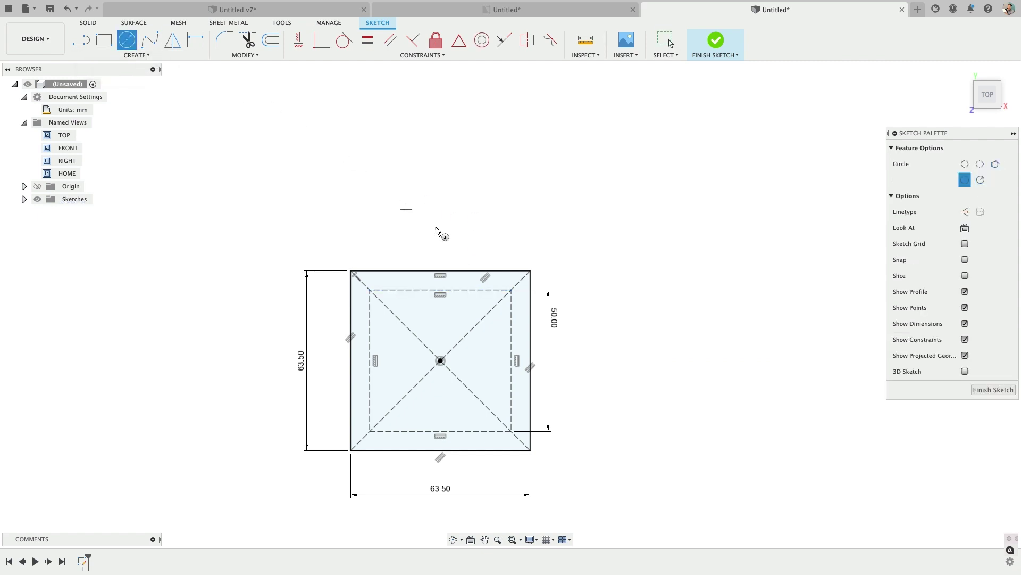
{"action": "left_click", "coordinate": [512, 290]}
{"action": "left_click", "coordinate": [510, 301]}
{"action": "left_click", "coordinate": [512, 430]}
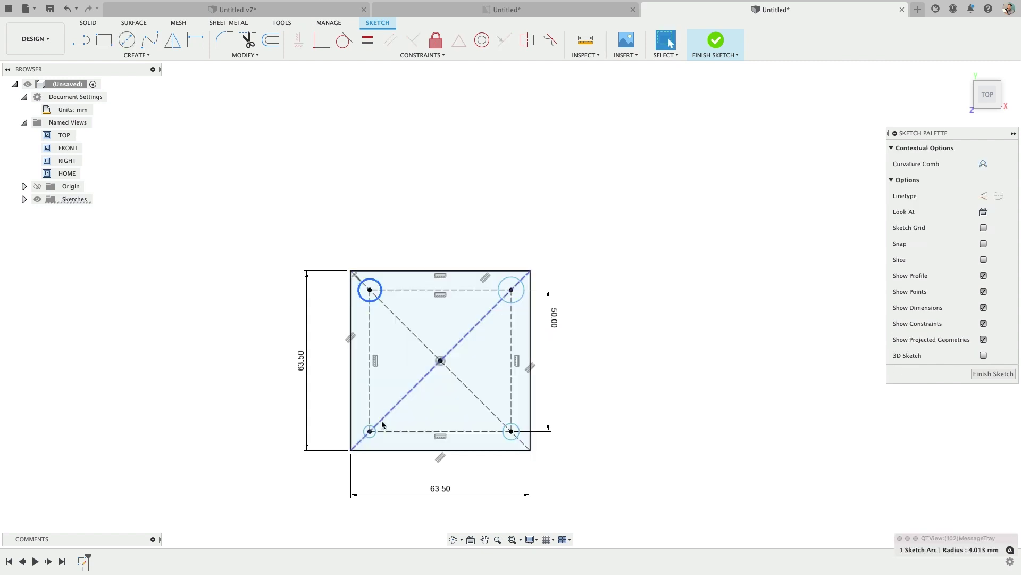
- Apply an Equal constraint to all four corner circles
{"action": "left_click", "coordinate": [375, 427], "text": "shift"}
{"action": "left_click", "coordinate": [503, 431], "text": "shift"}
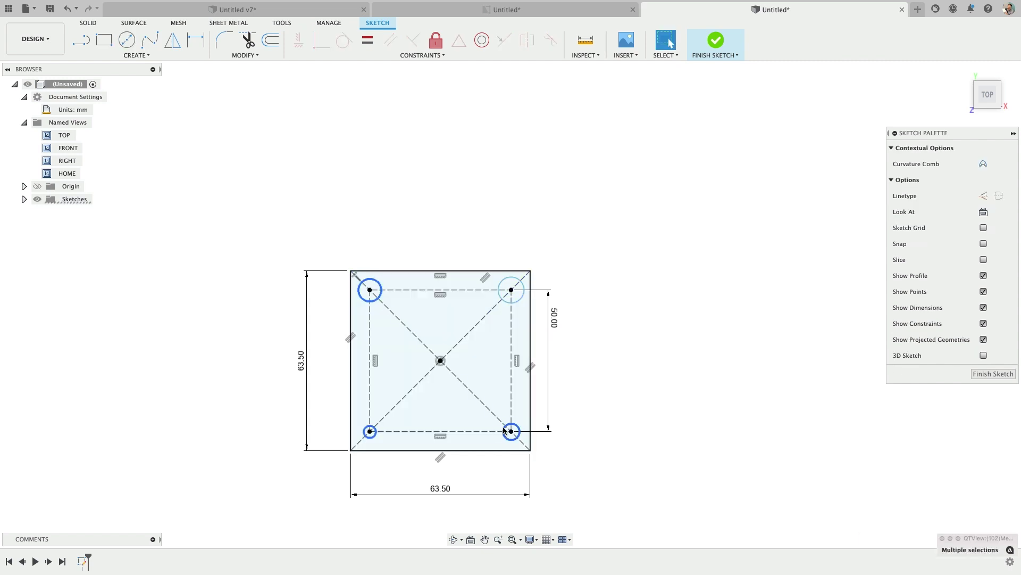
{"action": "left_click", "coordinate": [506, 304], "text": "shift"}
{"action": "right_click", "coordinate": [506, 304]}
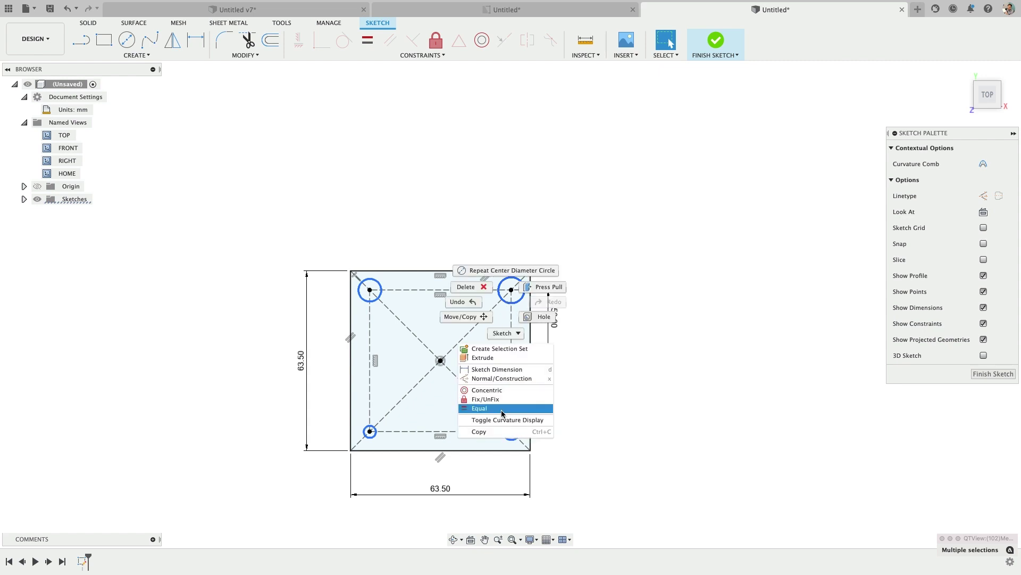
{"action": "left_click", "coordinate": [480, 408]}
- Dimension the upper-right corner circle and set its diameter to 4 mm
{"action": "key", "text": "d"}
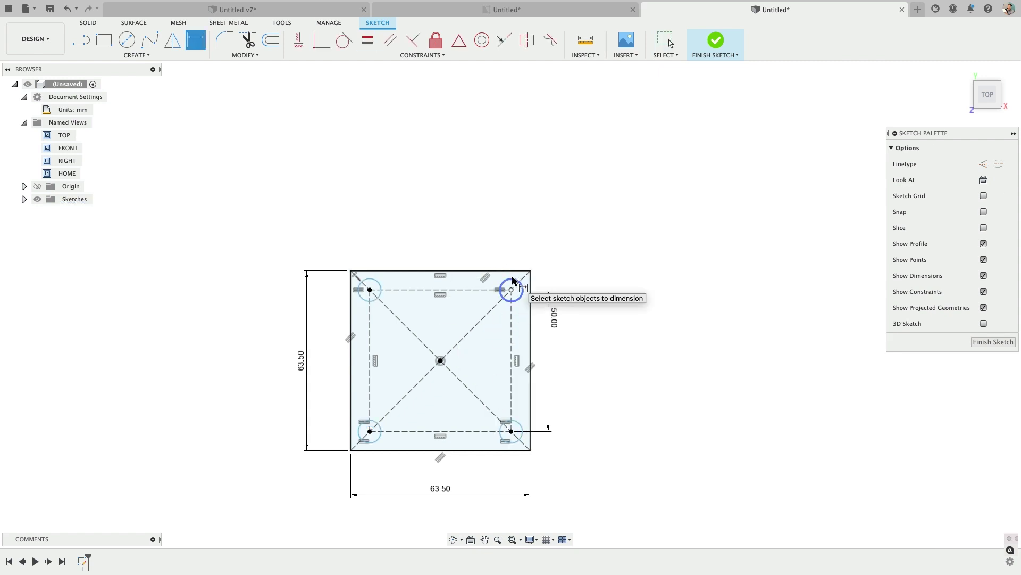
{"action": "left_click", "coordinate": [513, 281]}
{"action": "left_click", "coordinate": [537, 216]}
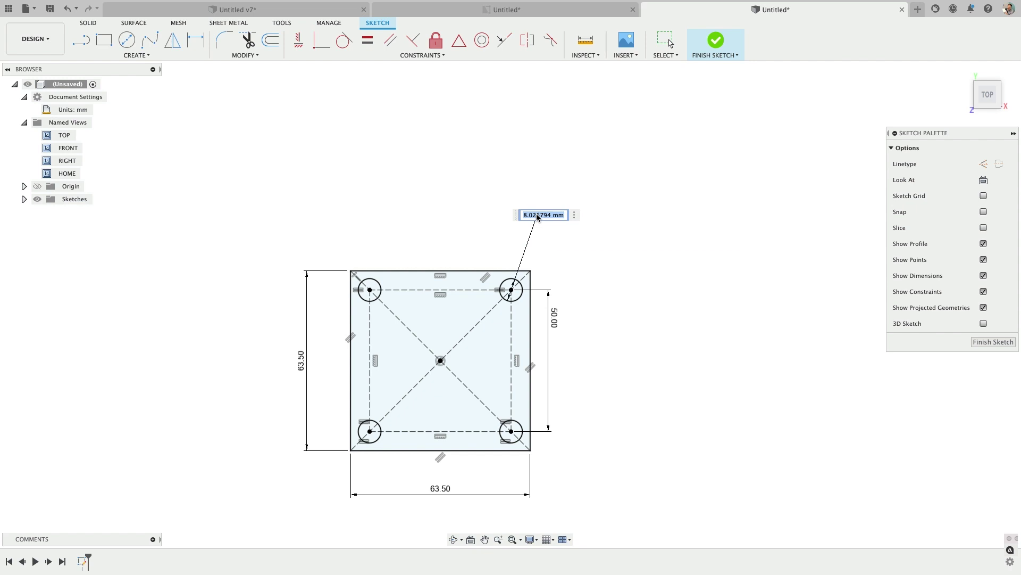
{"action": "key", "text": "Return"}
{"action": "key", "text": "Escape"}
{"action": "double_click", "coordinate": [554, 211]}
{"action": "type", "text": "4"}
{"action": "key", "text": "Return"}
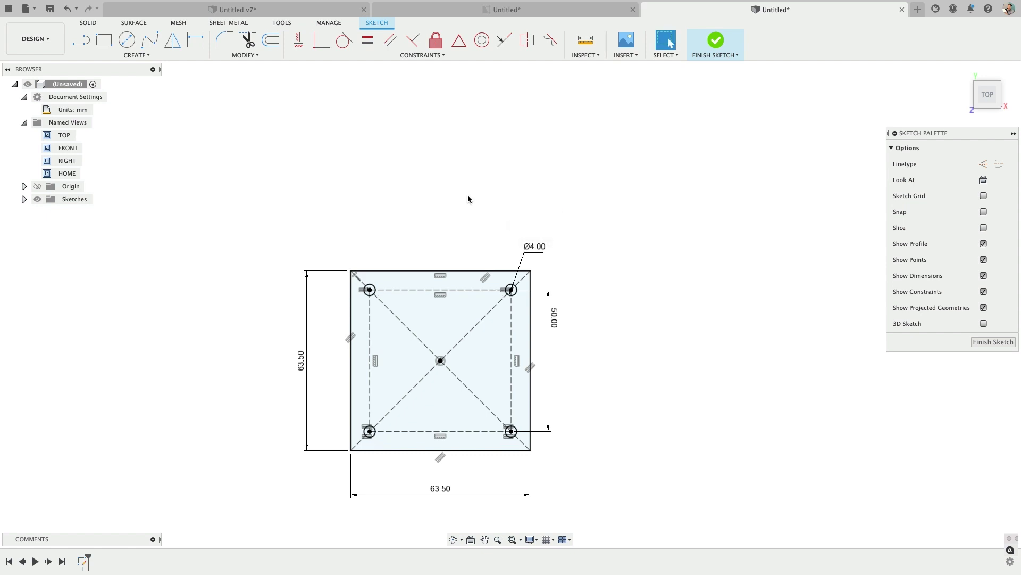
- Extrude the square profile around the four corner holes 4 mm upward as a new body
{"action": "key", "text": "e"}
{"action": "left_click", "coordinate": [471, 304]}
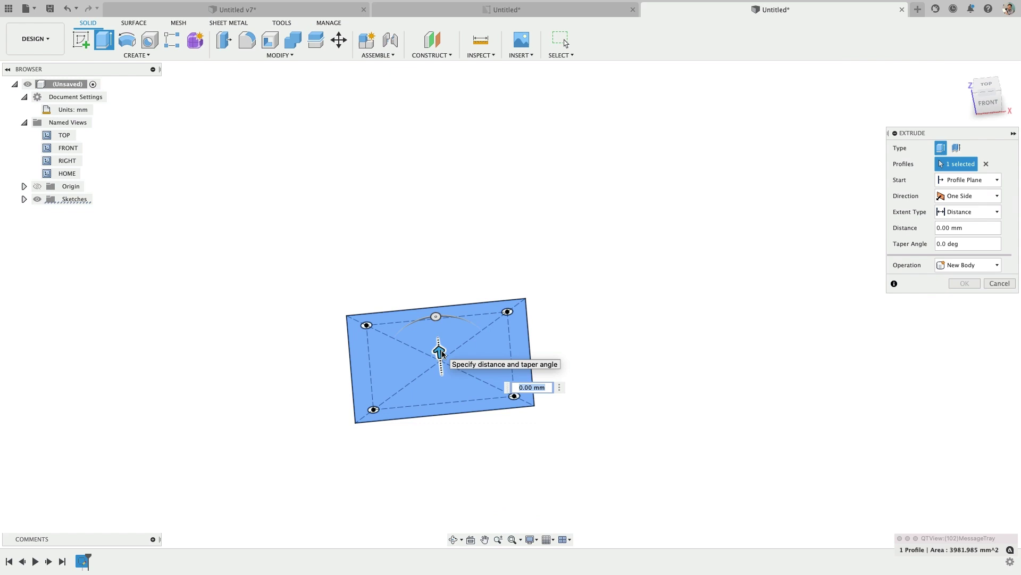
{"action": "left_click_drag", "start_coordinate": [442, 353], "coordinate": [464, 385]}
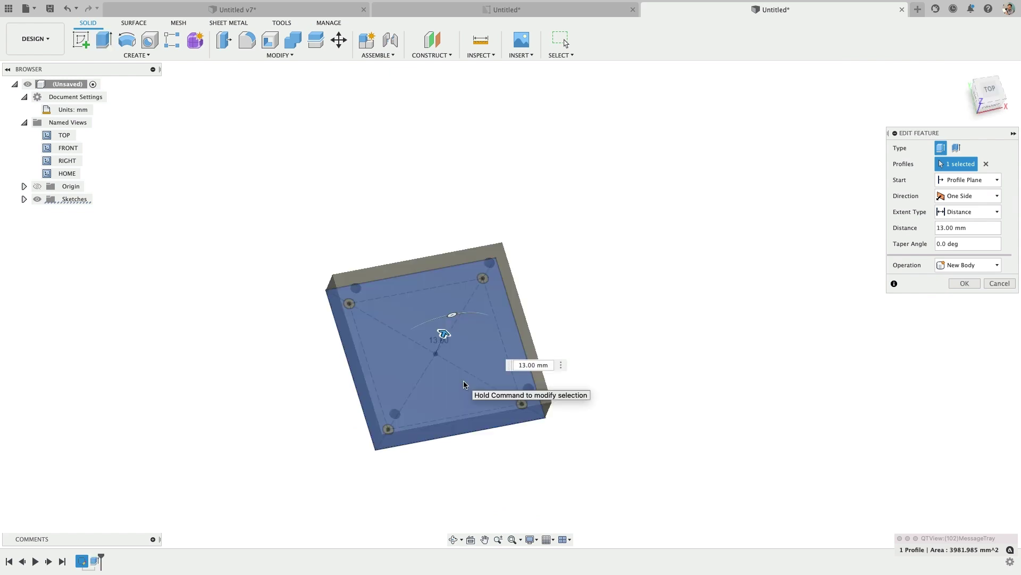
{"action": "double_click", "coordinate": [538, 365]}
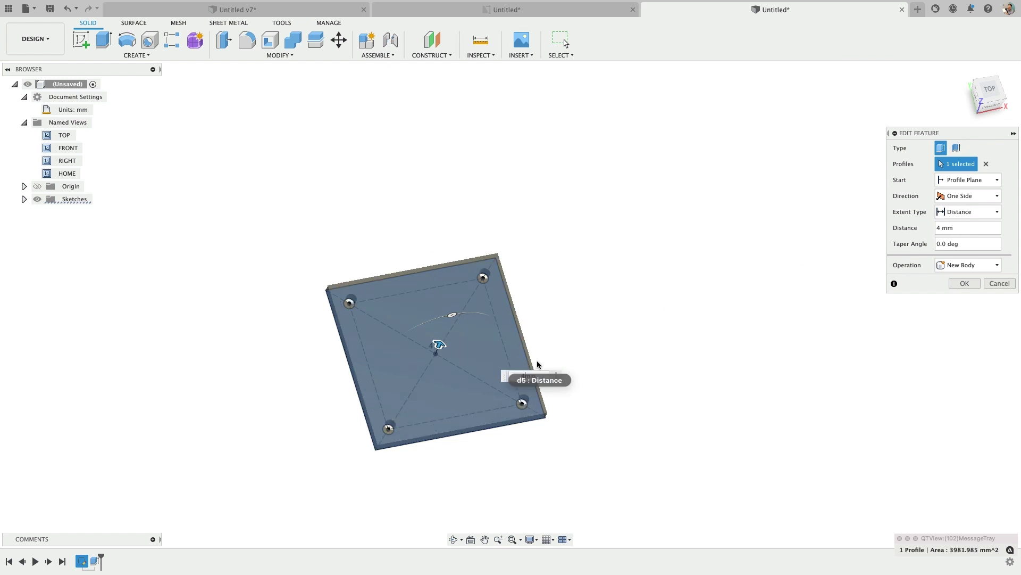
{"action": "key", "text": "Return"}
{"action": "middle_click_drag", "start_coordinate": [462, 349], "coordinate": [485, 324], "text": "shift"}
{"action": "left_click", "coordinate": [467, 339]}
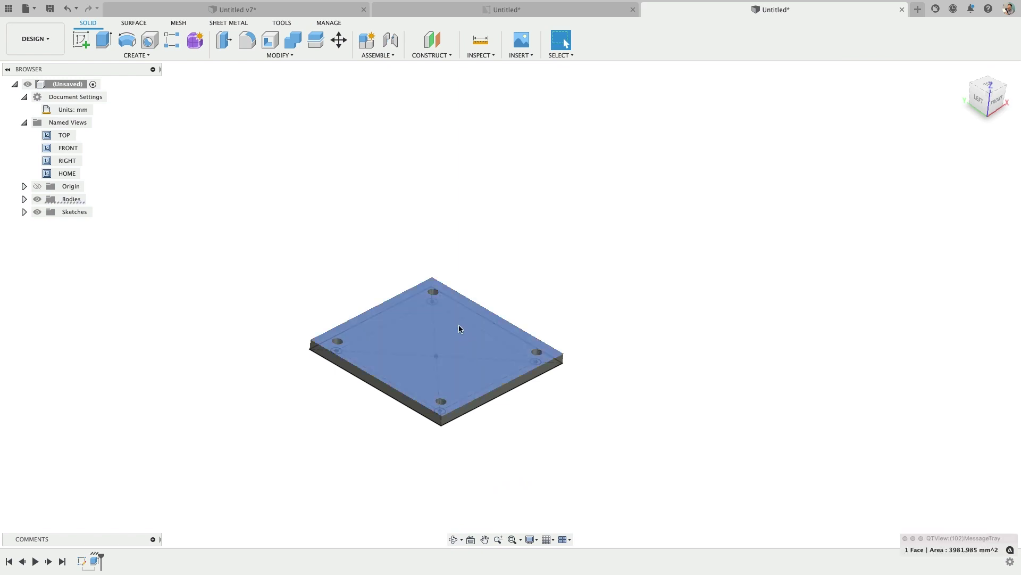
{"action": "key", "text": "Escape"}
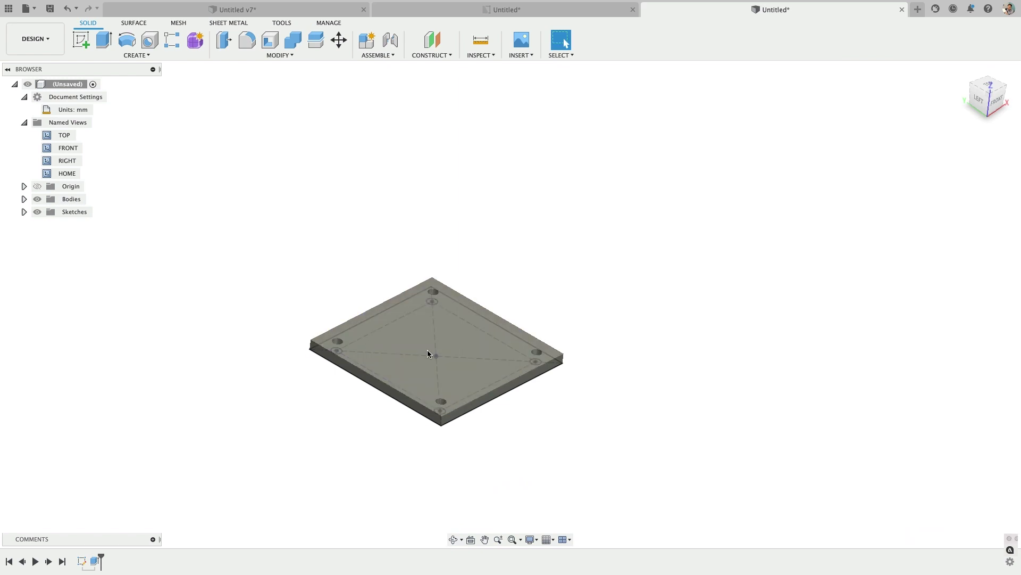
- Reopen the base plate sketch for editing and add a circle about 33 mm in diameter centered on the origin
{"action": "right_click", "coordinate": [83, 561]}
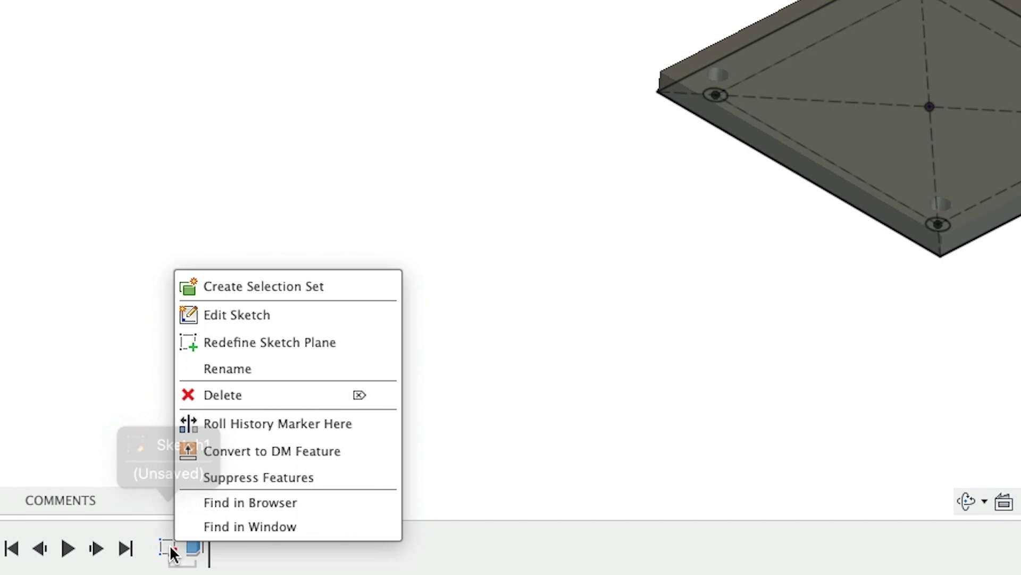
{"action": "left_click", "coordinate": [220, 318]}
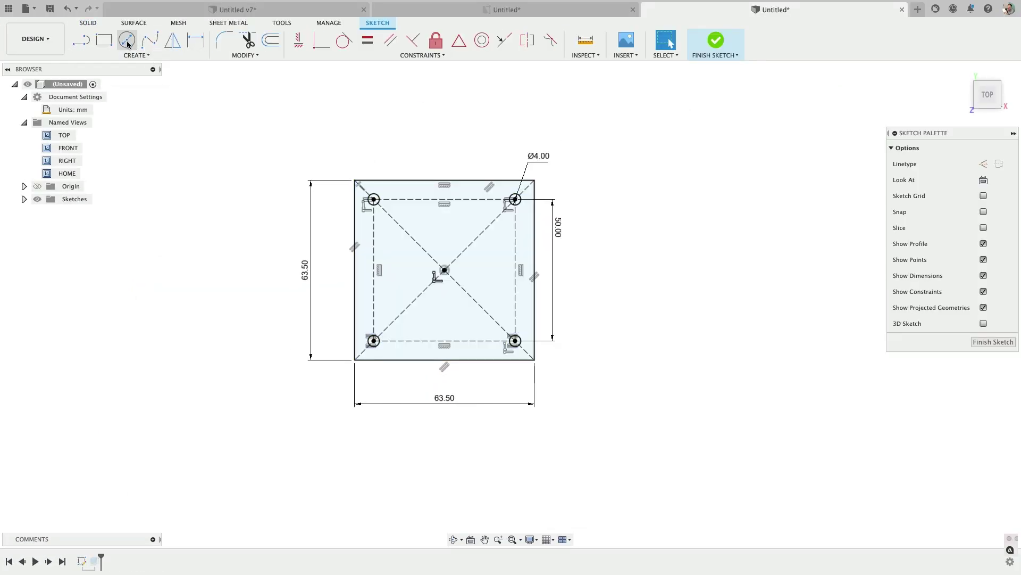
{"action": "left_click", "coordinate": [128, 41]}
{"action": "left_click", "coordinate": [445, 270]}
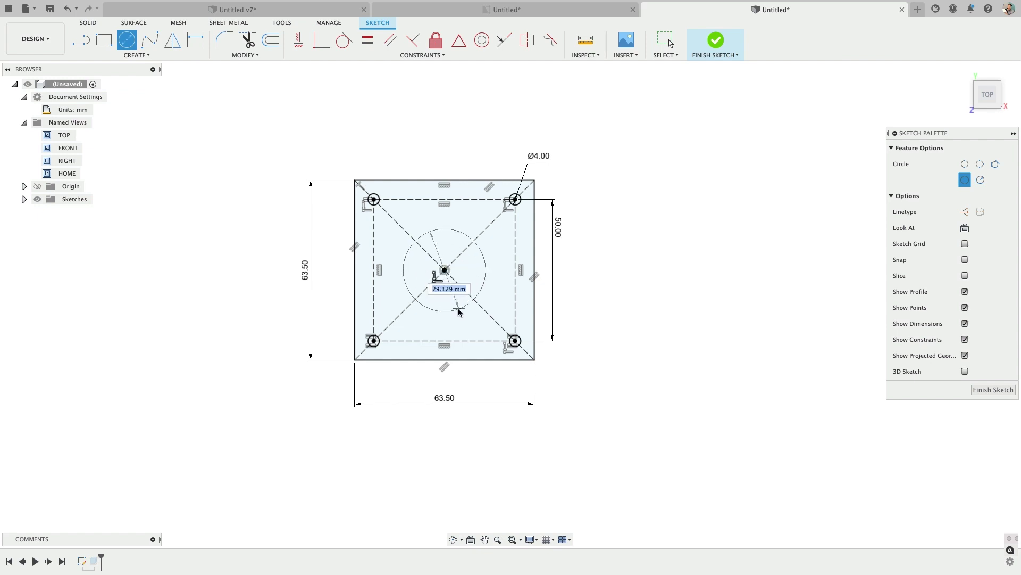
{"action": "left_click", "coordinate": [459, 311]}
{"action": "key", "text": "Escape"}
- Dimension the central circle with a diameter of 42 mm and finish the sketch
{"action": "key", "text": "d"}
{"action": "left_click", "coordinate": [464, 227]}
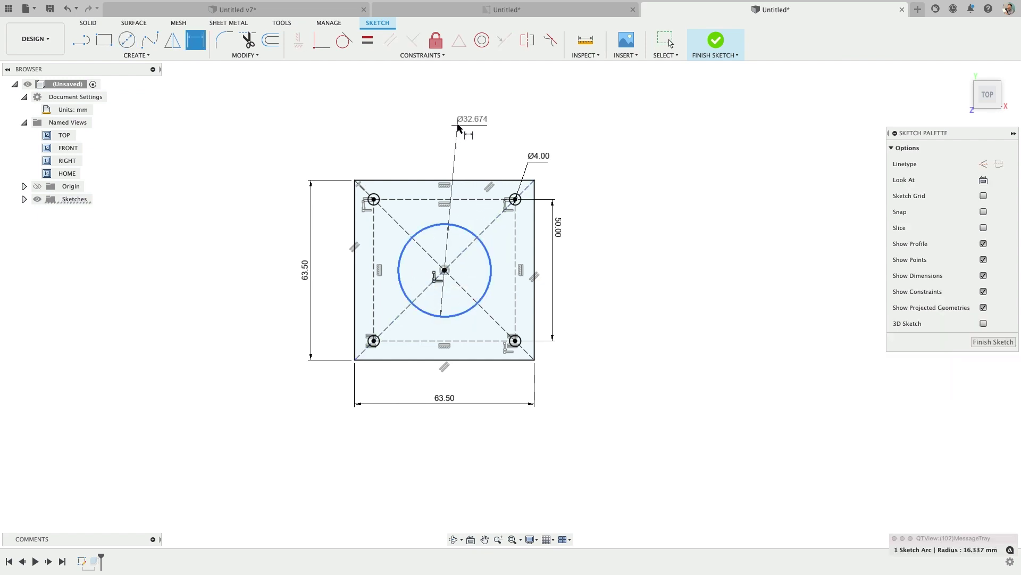
{"action": "left_click", "coordinate": [458, 128]}
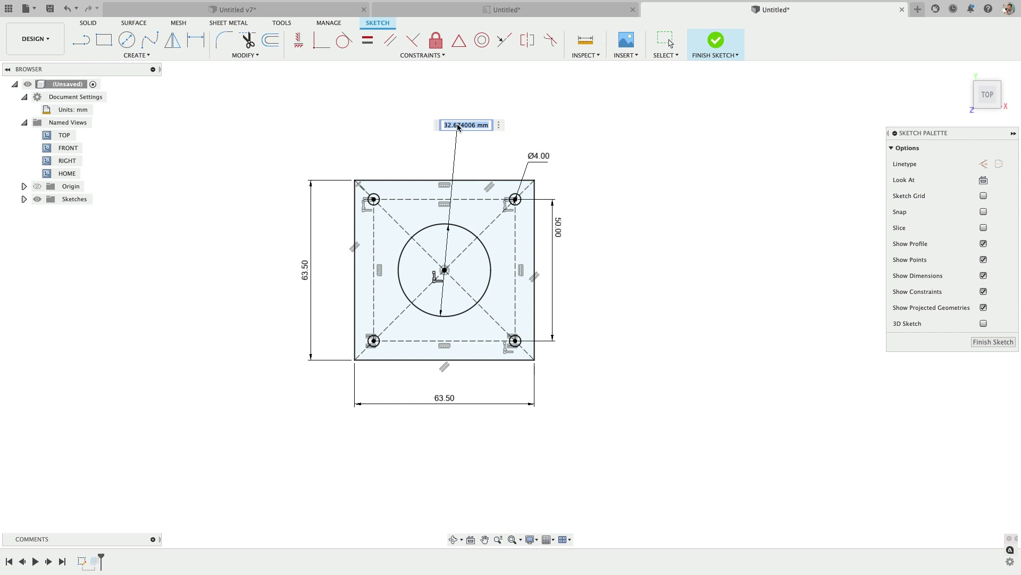
{"action": "type", "text": "42"}
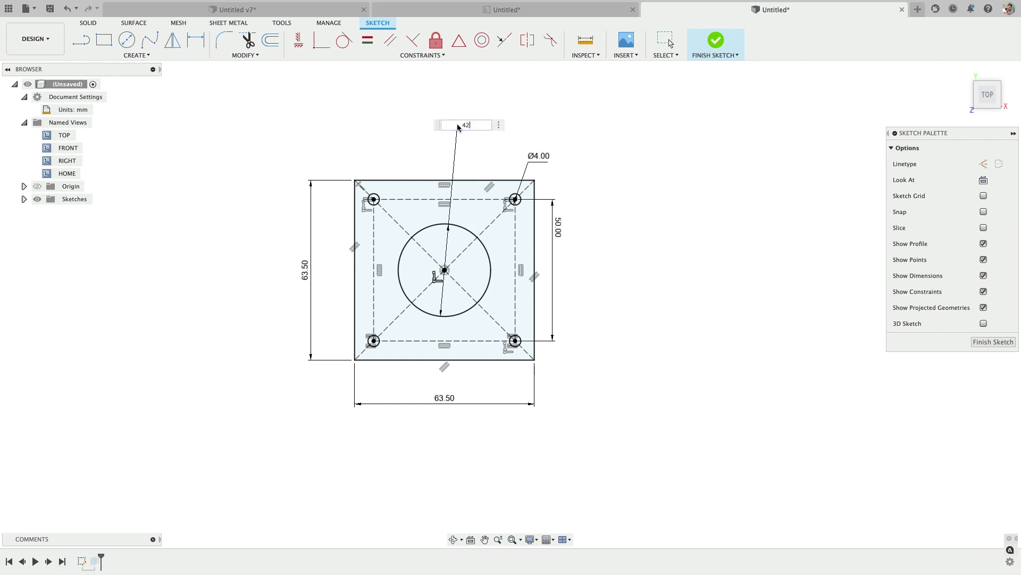
{"action": "key", "text": "Return"}
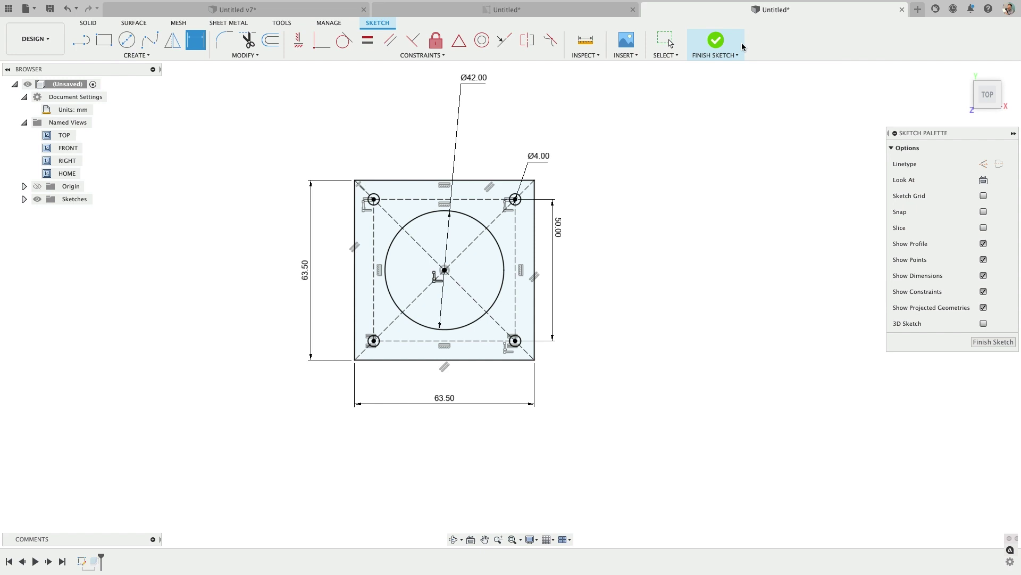
{"action": "left_click", "coordinate": [716, 41]}
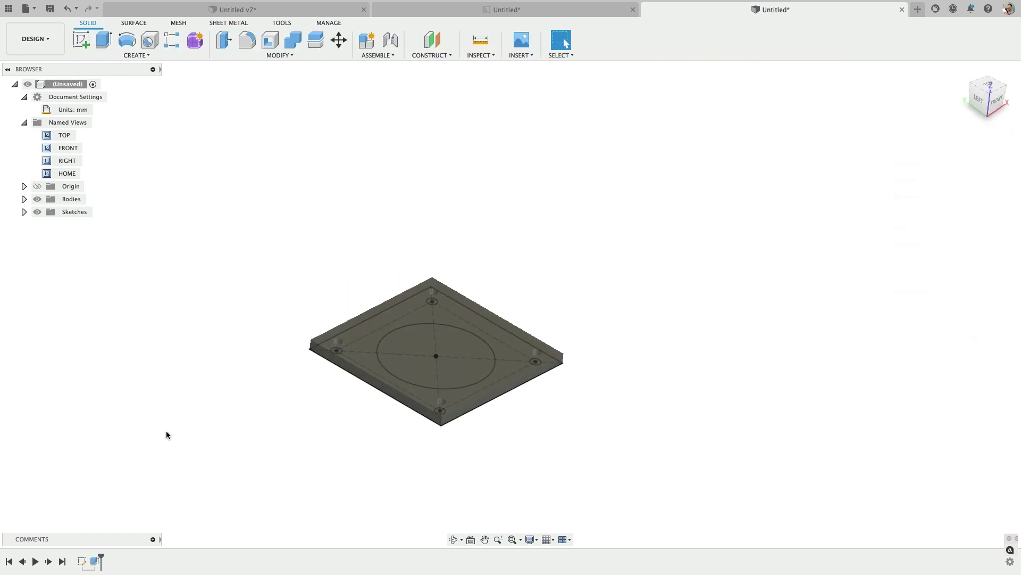
- Edit the plate's extrusion so its profile excludes the central circle, keeping the 4 mm distance
{"action": "right_click", "coordinate": [95, 560]}
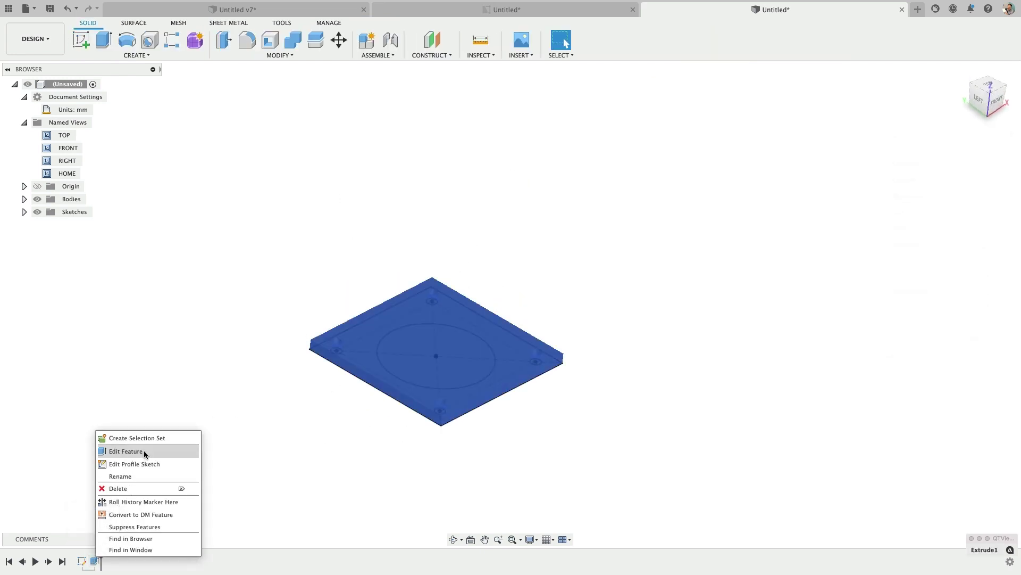
{"action": "left_click", "coordinate": [125, 451]}
{"action": "left_click", "coordinate": [425, 367]}
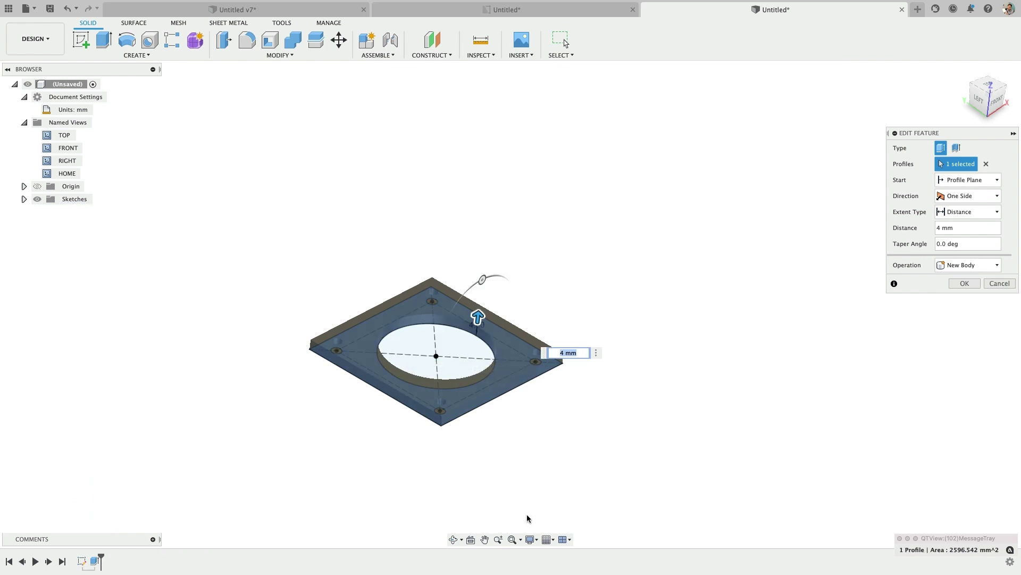
{"action": "middle_click_drag", "start_coordinate": [531, 452], "coordinate": [524, 503], "text": "shift"}
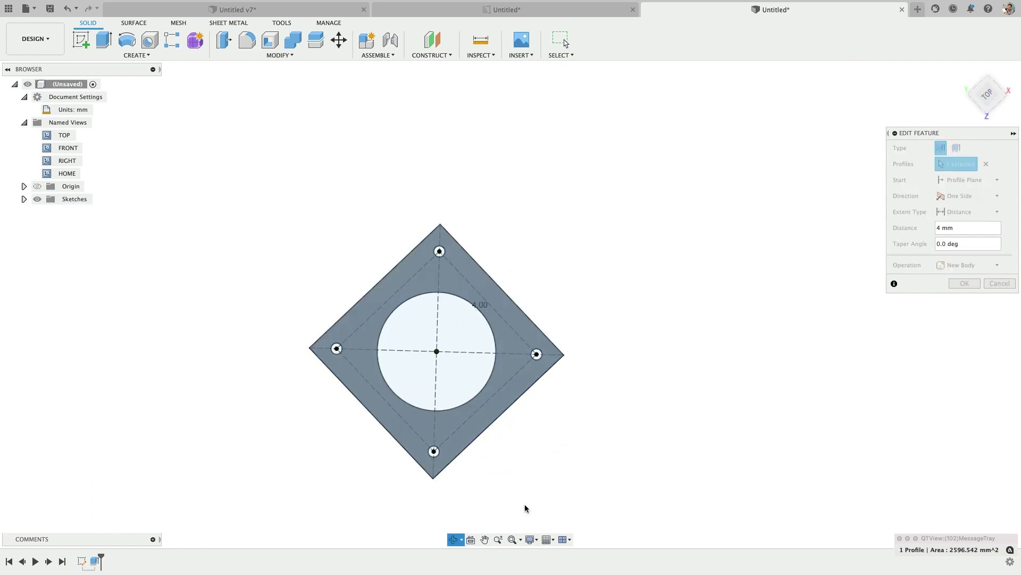
{"action": "left_click", "coordinate": [964, 284]}
{"action": "middle_click_drag", "start_coordinate": [653, 375], "coordinate": [575, 433], "text": "shift"}
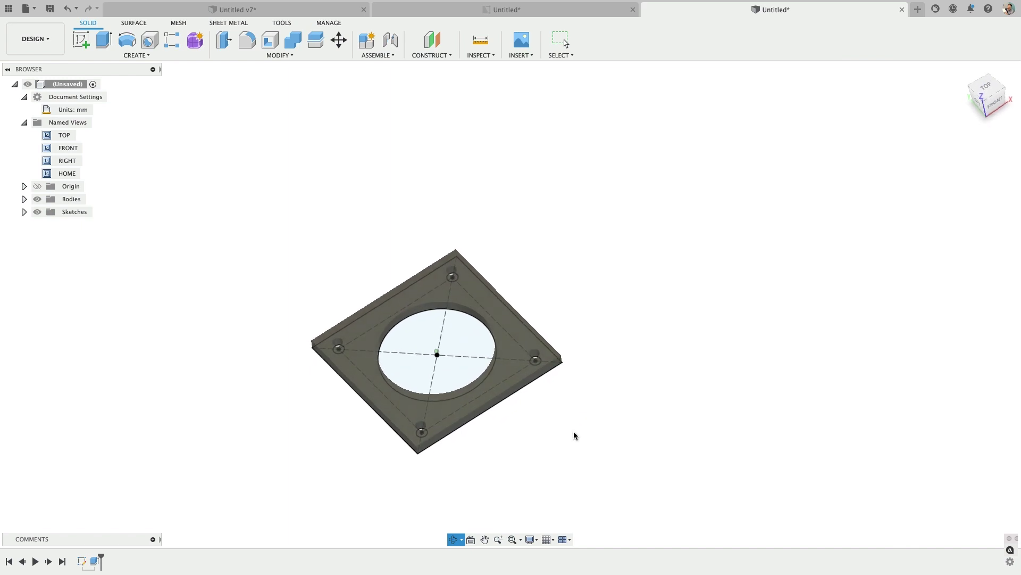
- Start a sketch on the plate's upper face and draw a circle about 51 mm in diameter centered on the origin
{"action": "left_click", "coordinate": [417, 296]}
{"action": "left_click", "coordinate": [81, 39]}
{"action": "key", "text": "s"}
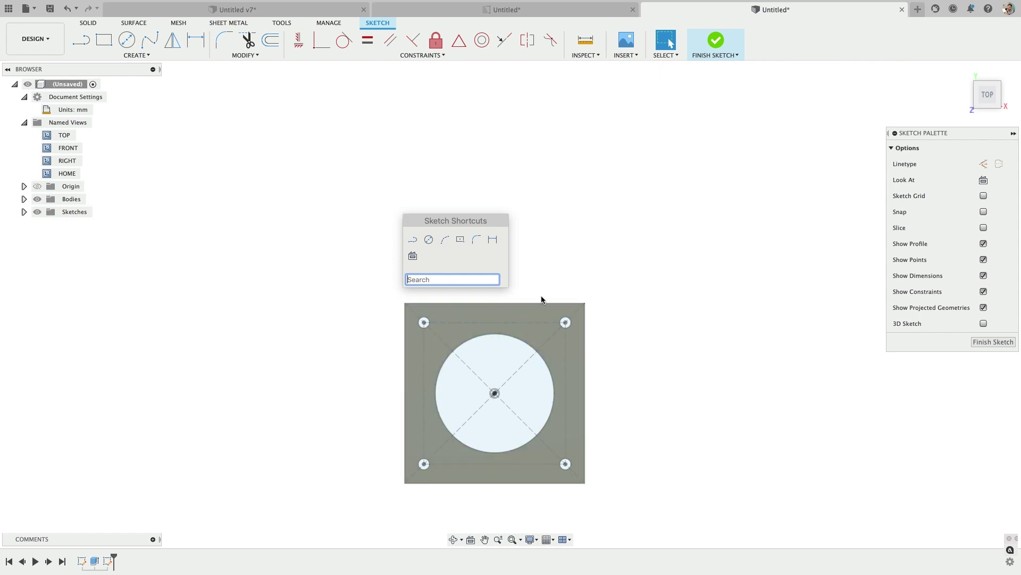
{"action": "left_click", "coordinate": [429, 239]}
{"action": "left_click", "coordinate": [494, 392]}
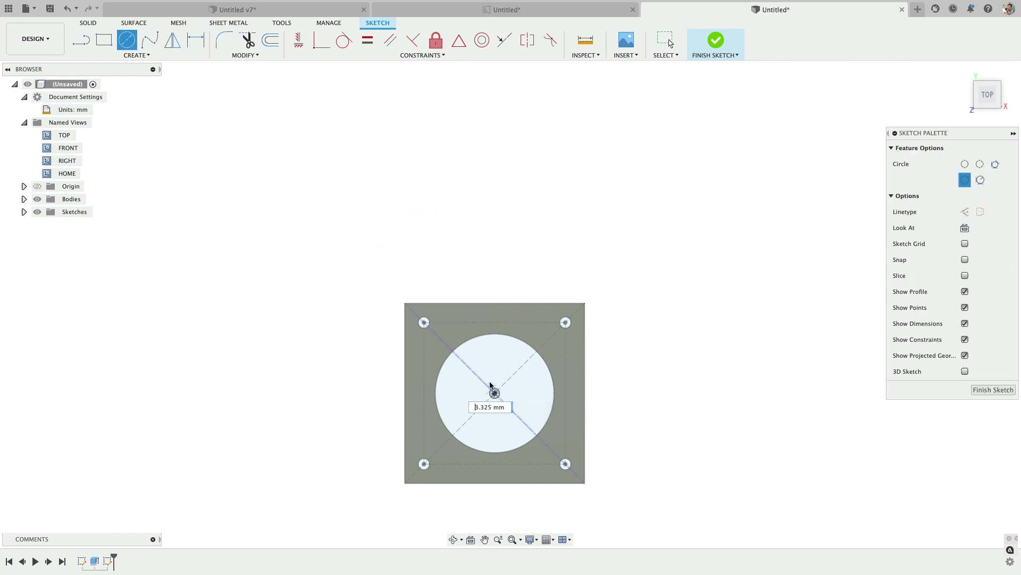
{"action": "left_click", "coordinate": [448, 337]}
- Dimension the gap between the new circle and the bore edge as 4 mm
{"action": "key", "text": "d"}
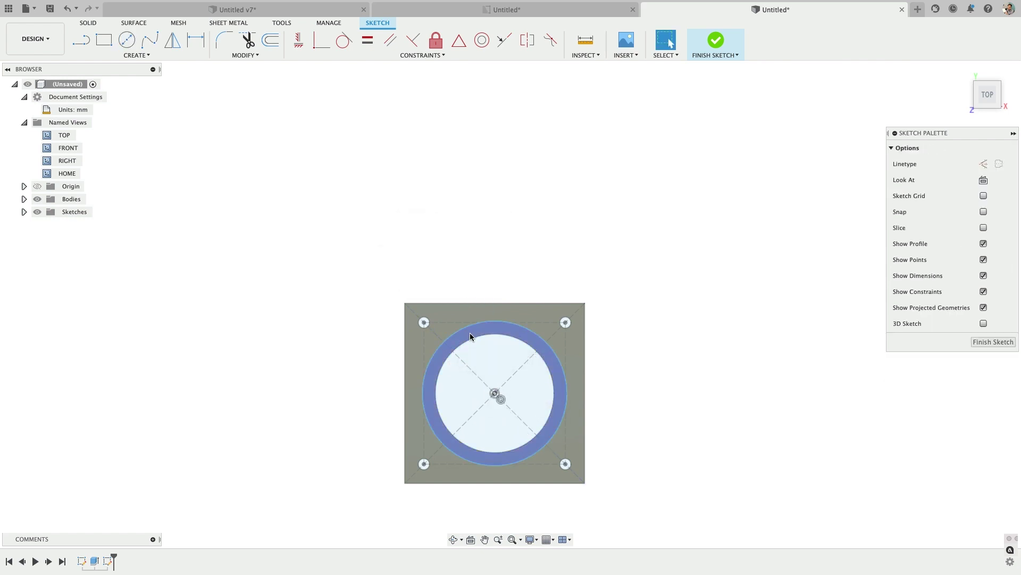
{"action": "left_click", "coordinate": [472, 335]}
{"action": "left_click", "coordinate": [472, 324]}
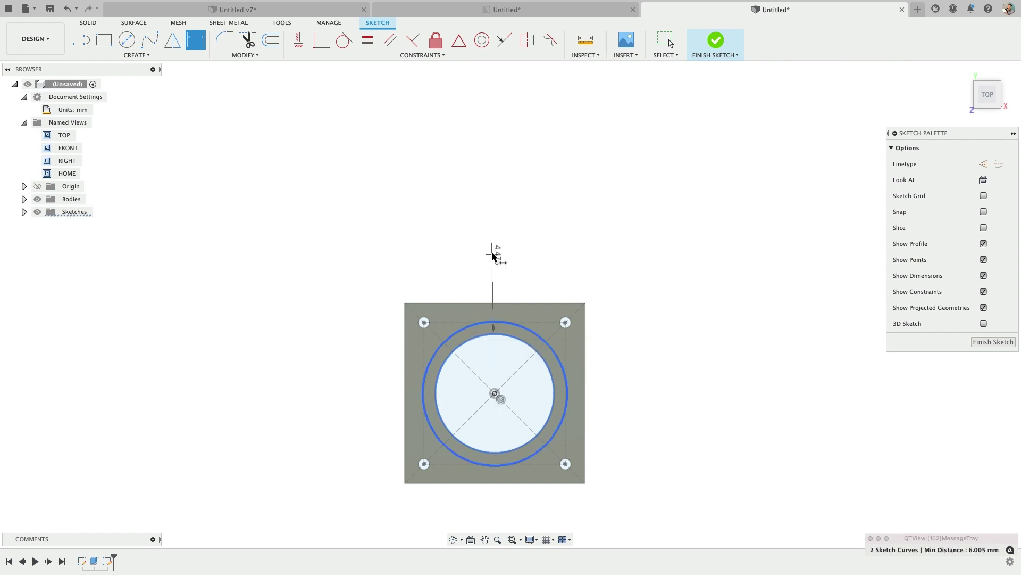
{"action": "left_click", "coordinate": [492, 254]}
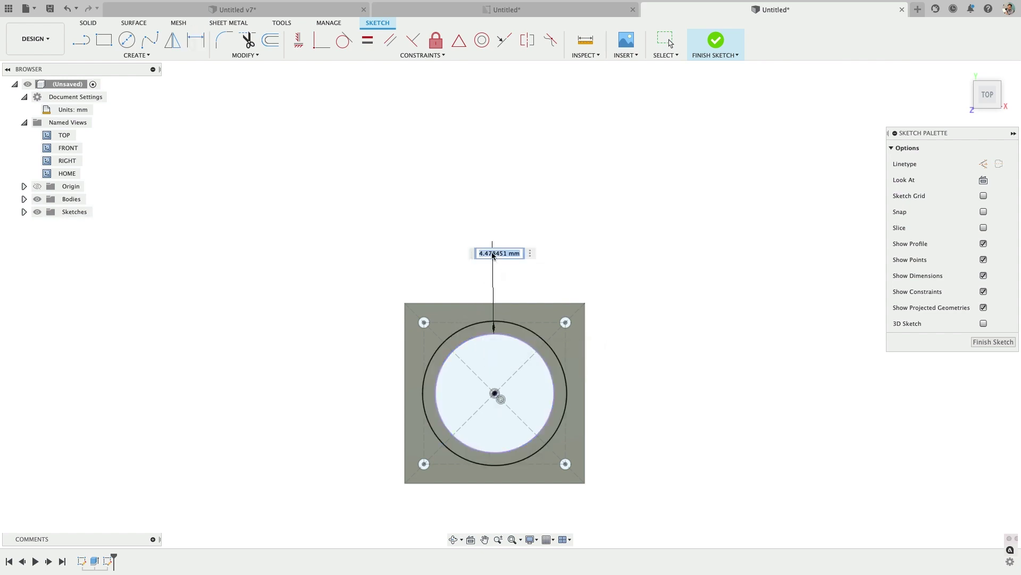
{"action": "type", "text": "4"}
{"action": "key", "text": "Return"}
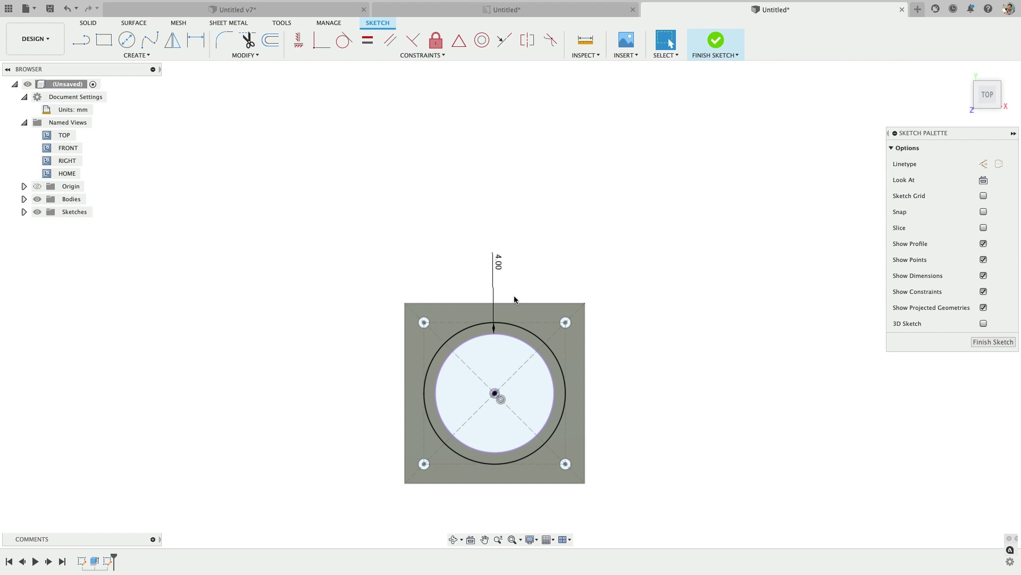
{"action": "key", "text": "Escape"}
{"action": "left_click", "coordinate": [504, 325]}
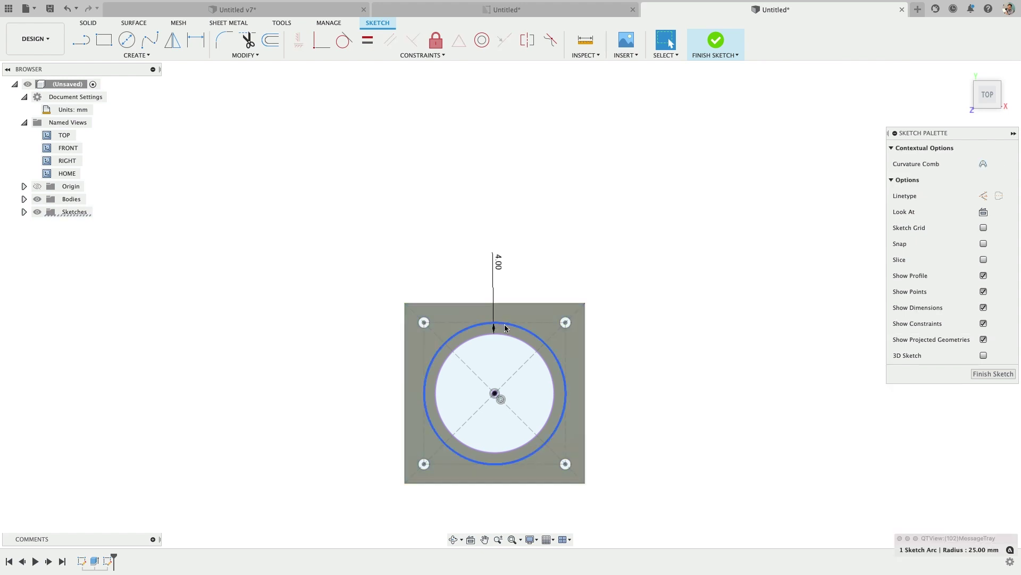
{"action": "left_click", "coordinate": [528, 293]}
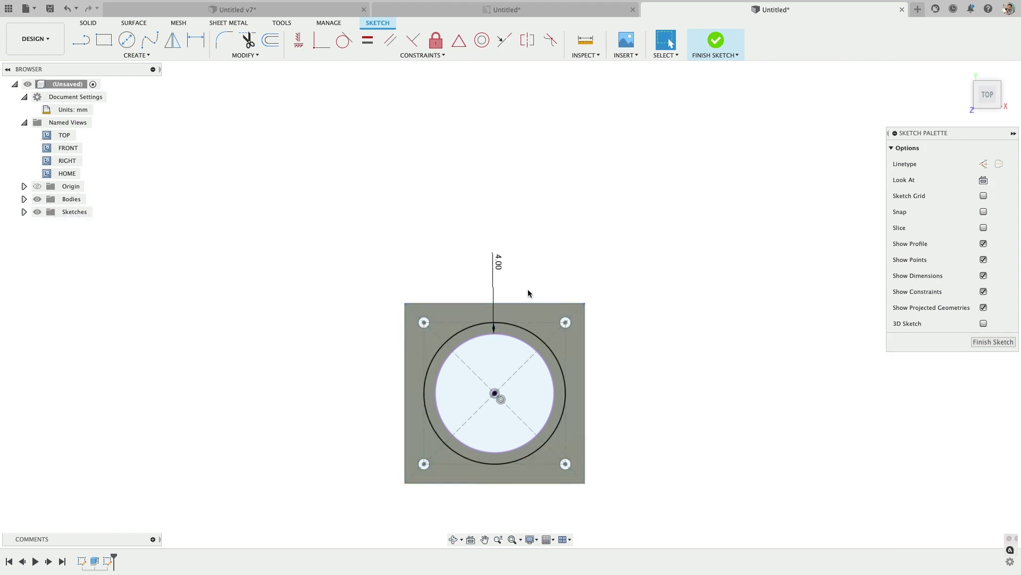
{"action": "left_click", "coordinate": [515, 330]}
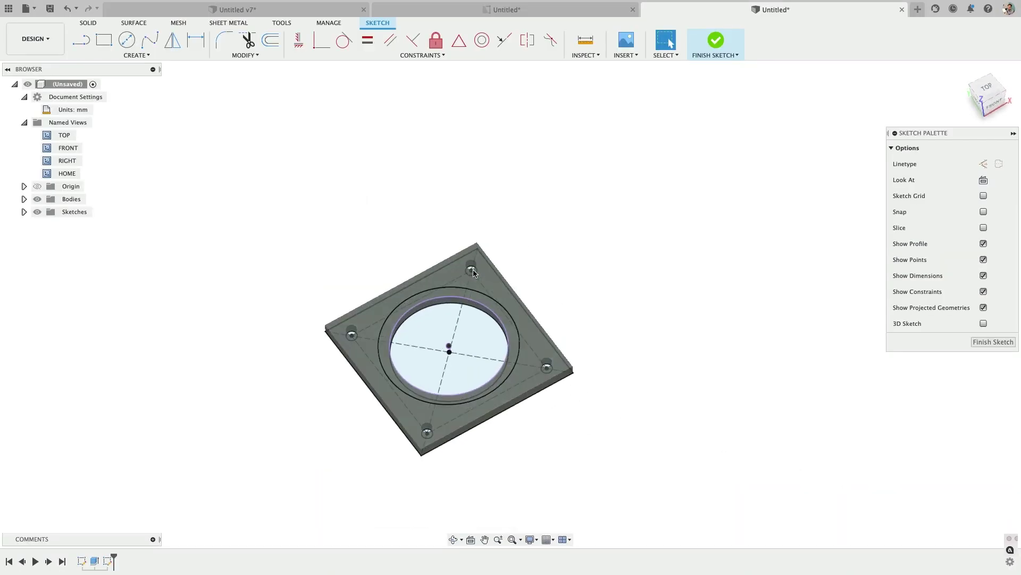
- Extrude the ring profile around the bore 15 mm upward, joining it to the plate
{"action": "key", "text": "e"}
{"action": "left_click", "coordinate": [434, 303]}
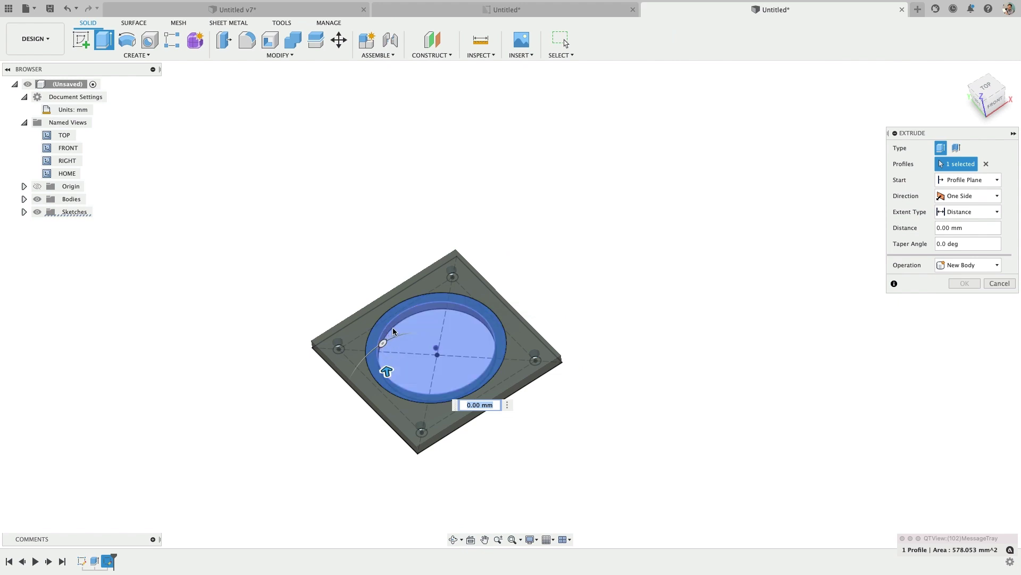
{"action": "left_click_drag", "start_coordinate": [387, 371], "coordinate": [363, 219]}
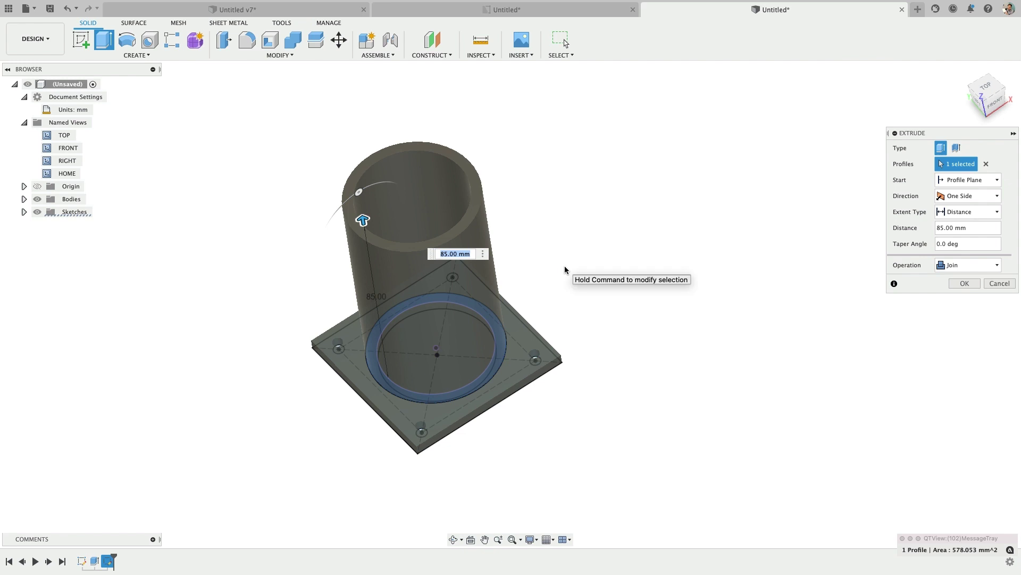
{"action": "middle_click_drag", "start_coordinate": [631, 256], "coordinate": [547, 287], "text": "shift"}
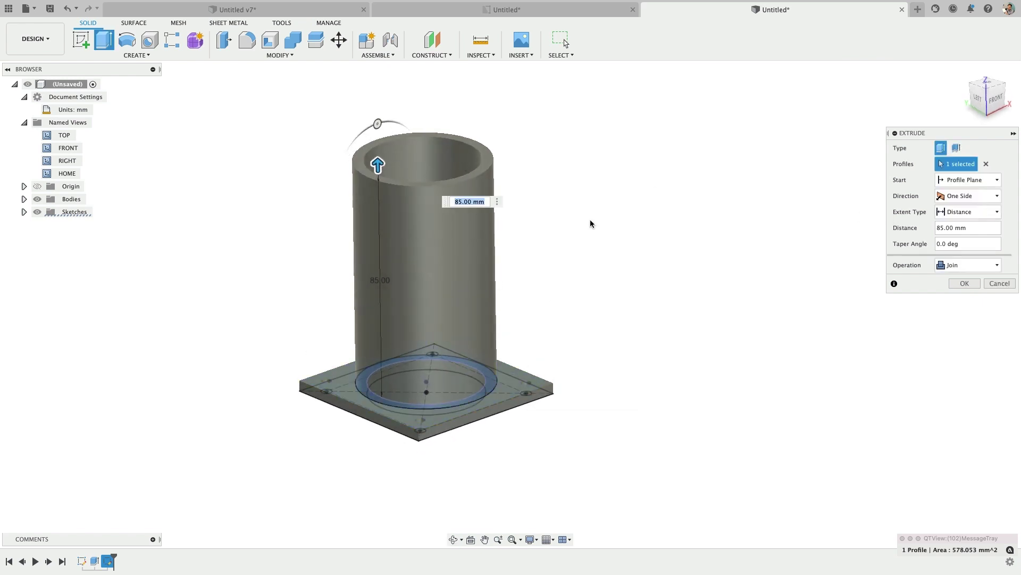
{"action": "type", "text": "15"}
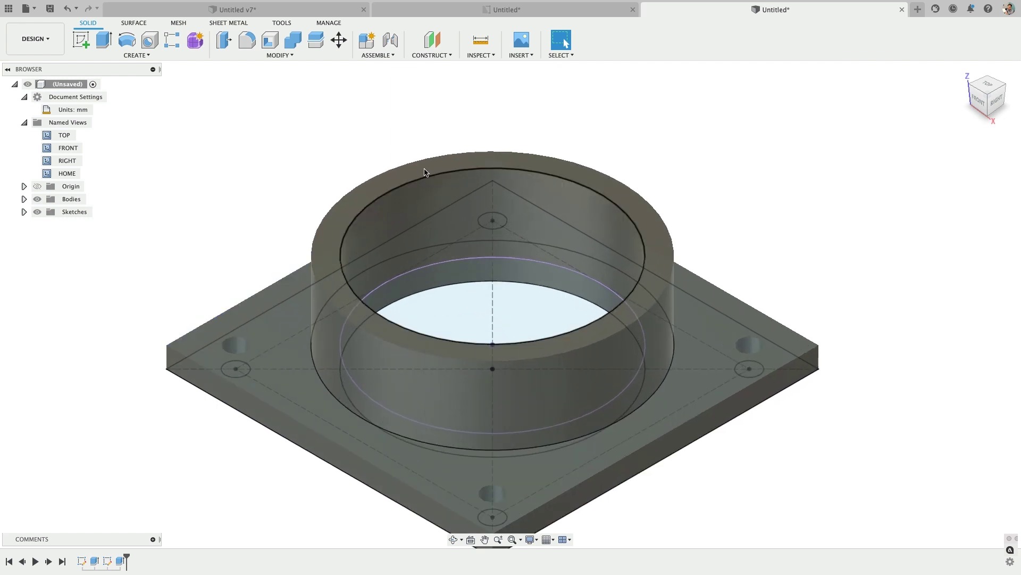
- Create a sketch on the XZ origin plane and project the collar's upper edge into it
{"action": "left_click", "coordinate": [416, 169]}
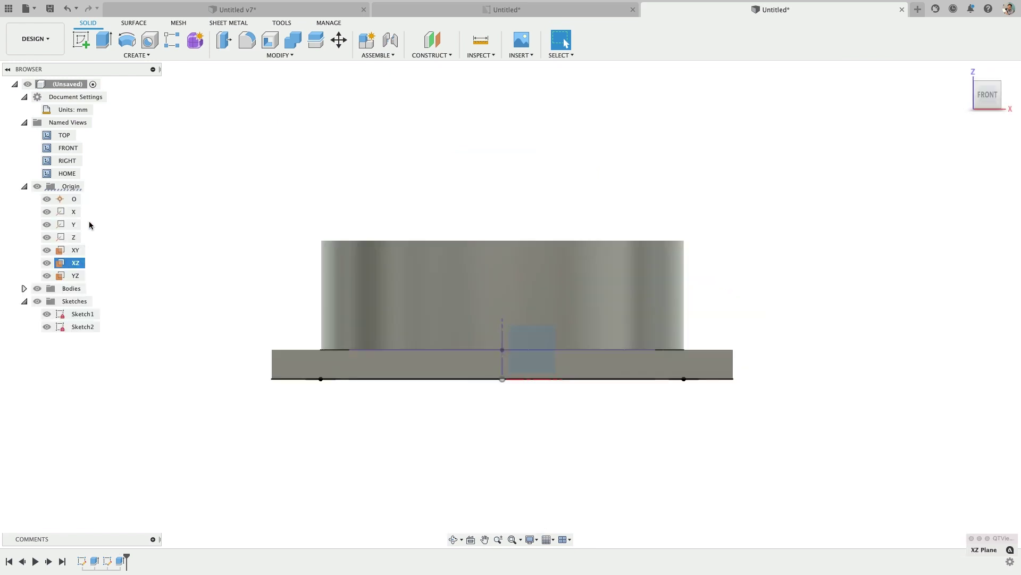
{"action": "right_click", "coordinate": [76, 265]}
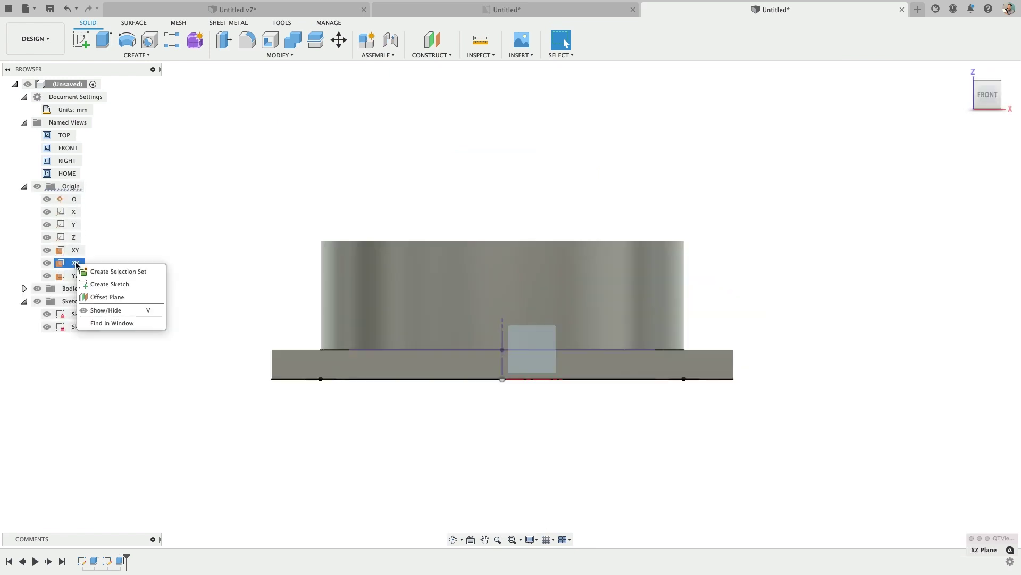
{"action": "left_click", "coordinate": [107, 286]}
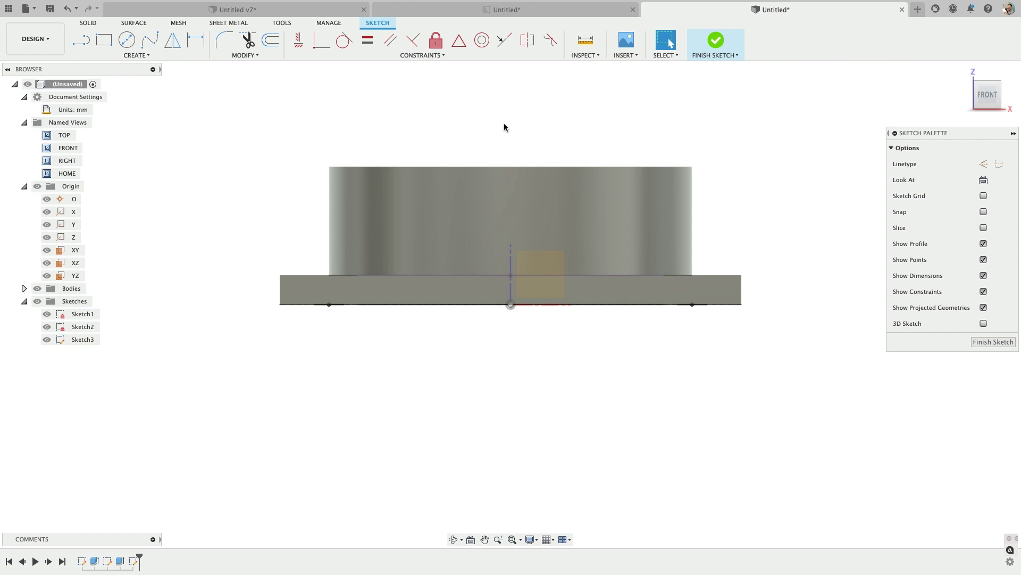
{"action": "scroll", "coordinate": [504, 127], "scroll_direction": "up", "scroll_amount": 3}
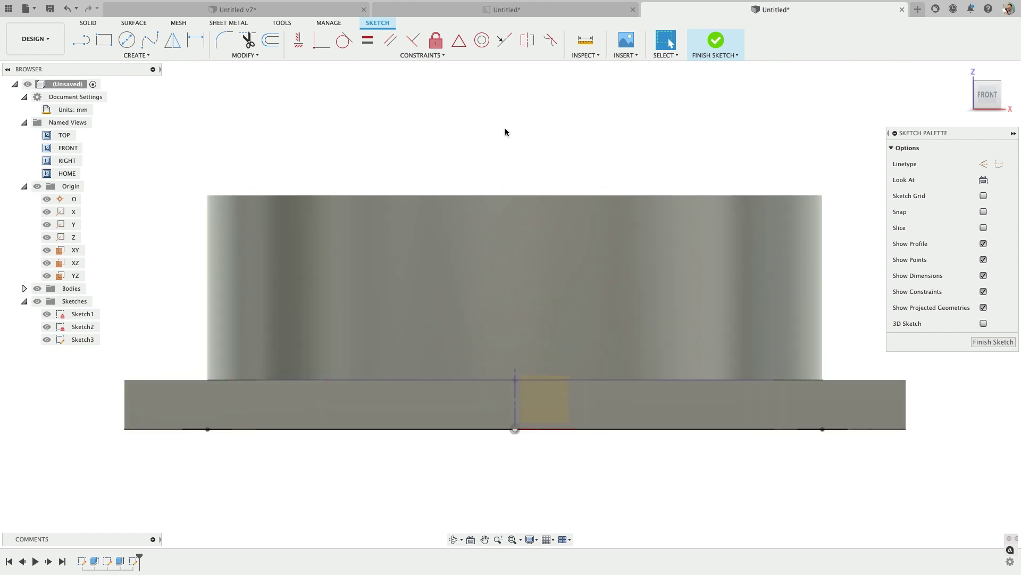
{"action": "scroll", "coordinate": [346, 247], "scroll_direction": "down", "scroll_amount": 5}
- Draw a construction 3-point arc with a radius of about 15 mm, curving up and outward from the collar's upper outer corner
{"action": "key", "text": "s"}
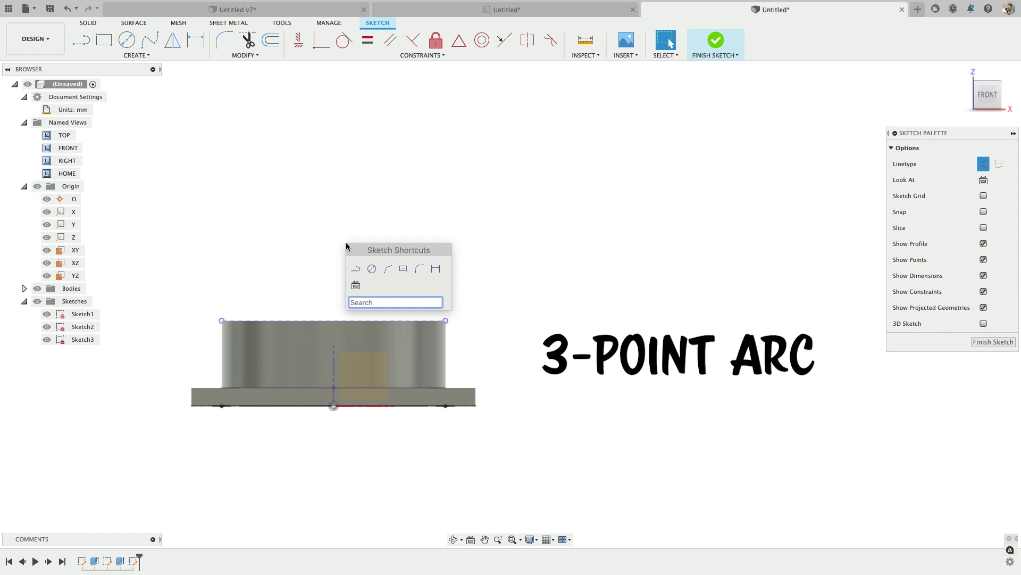
{"action": "type", "text": "arc"}
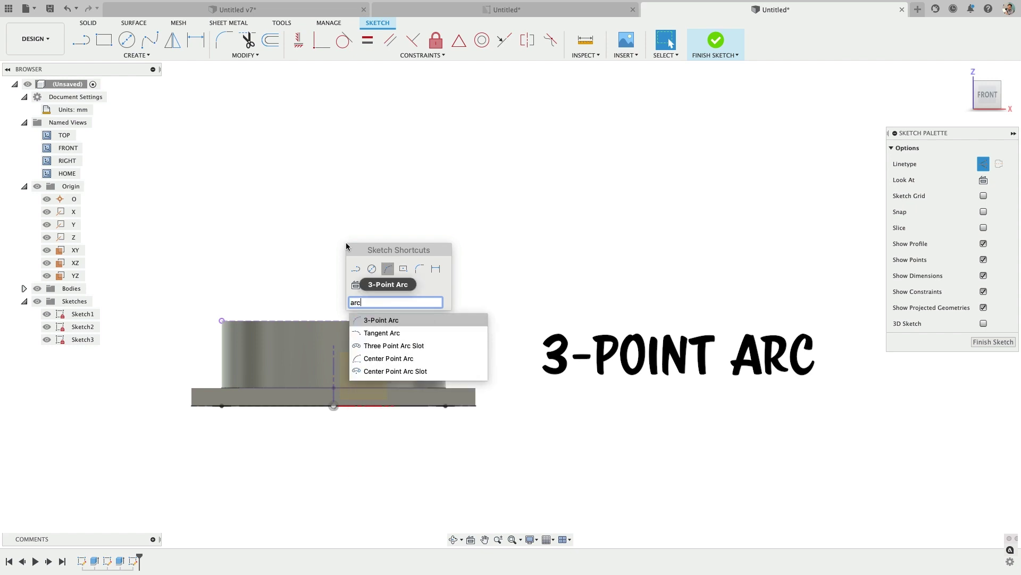
{"action": "left_click", "coordinate": [374, 321]}
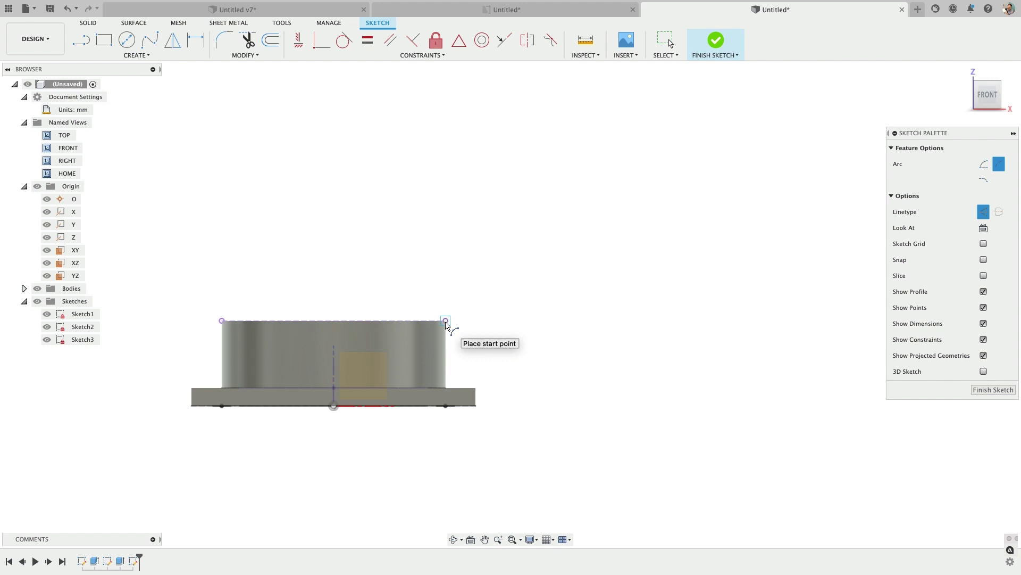
{"action": "left_click", "coordinate": [446, 320]}
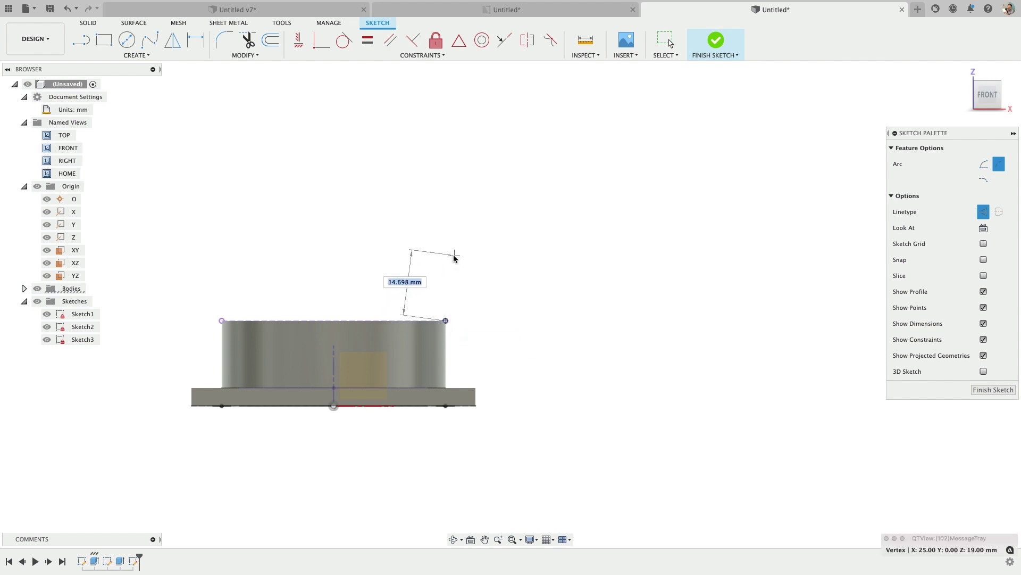
{"action": "left_click", "coordinate": [503, 269]}
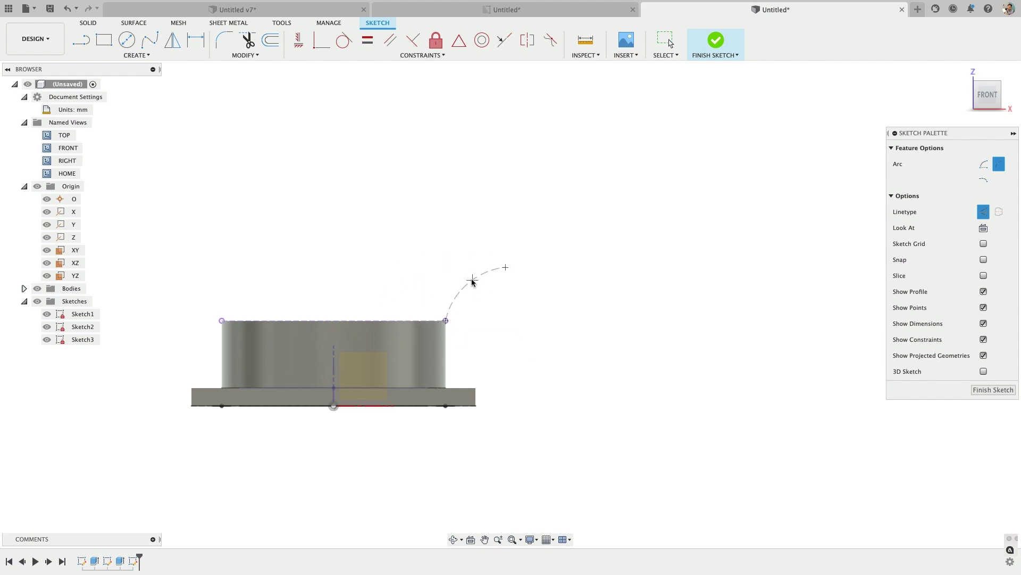
{"action": "scroll", "coordinate": [455, 331], "scroll_direction": "up", "scroll_amount": 3}
{"action": "left_click", "coordinate": [455, 334]}
{"action": "key", "text": "Escape"}
{"action": "scroll", "coordinate": [445, 333], "scroll_direction": "down", "scroll_amount": 2}
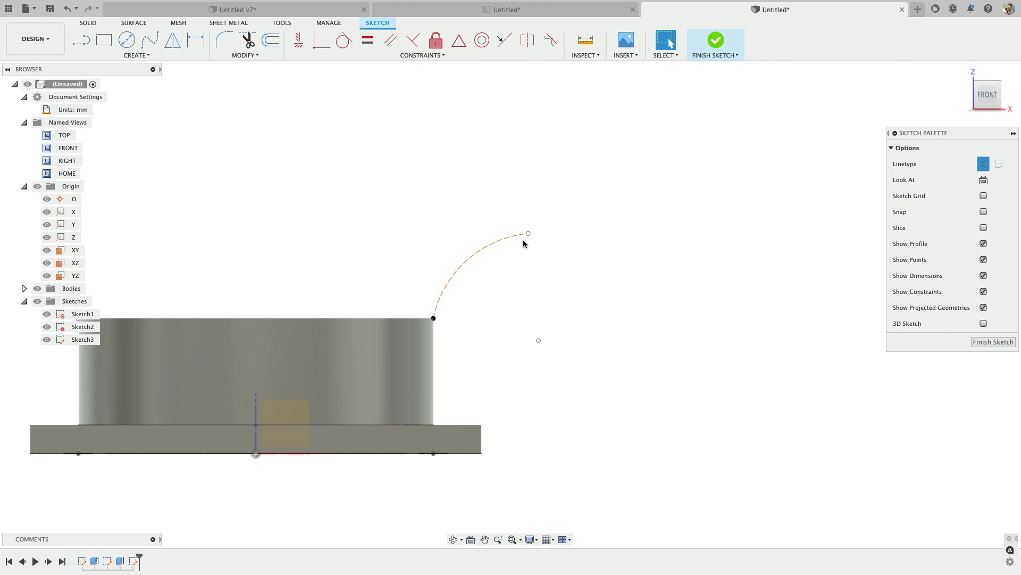
{"action": "left_click_drag", "start_coordinate": [528, 233], "coordinate": [554, 229]}
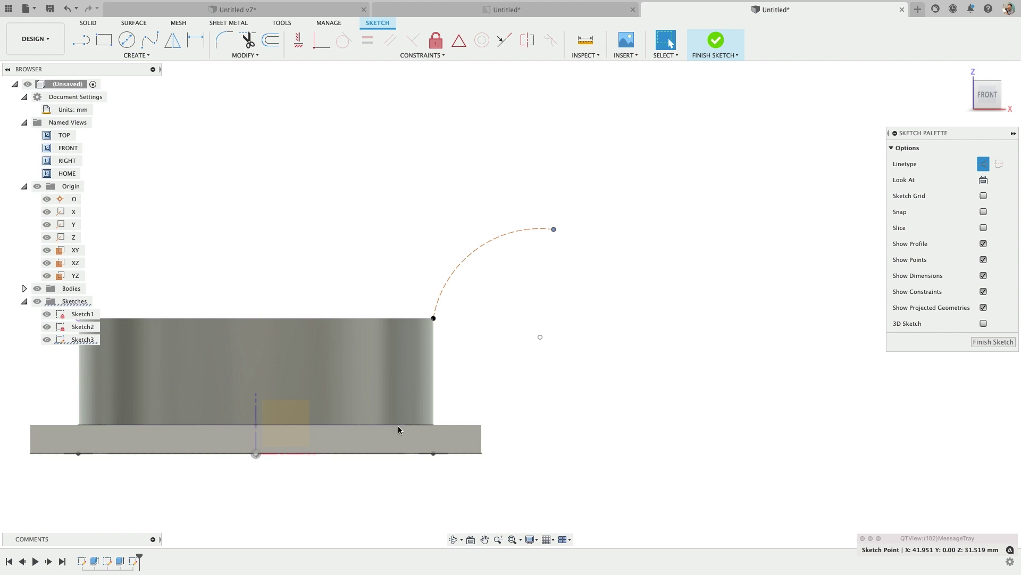
- Dimension the construction arc with a radius of 13 mm
{"action": "key", "text": "d"}
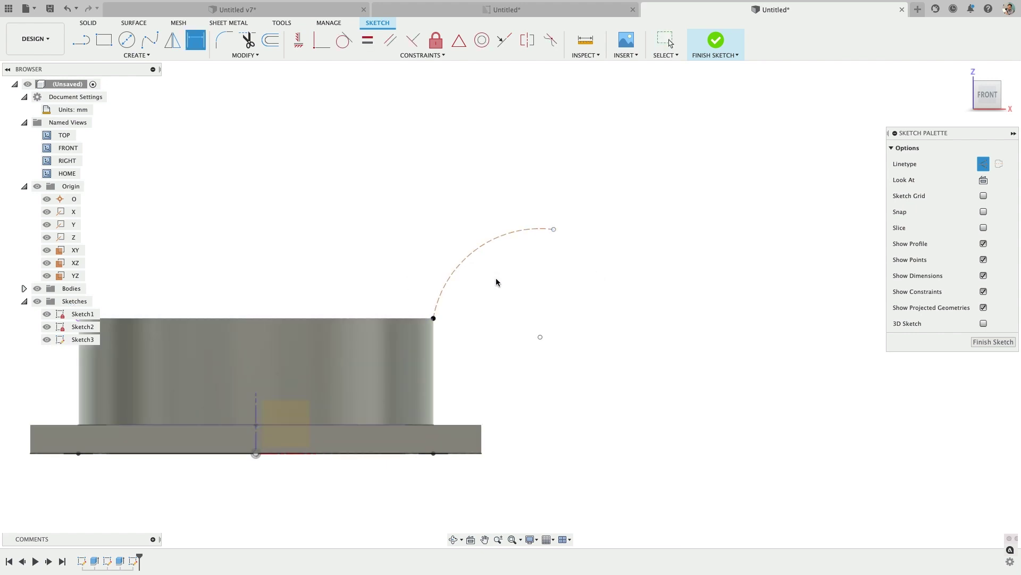
{"action": "left_click", "coordinate": [478, 252]}
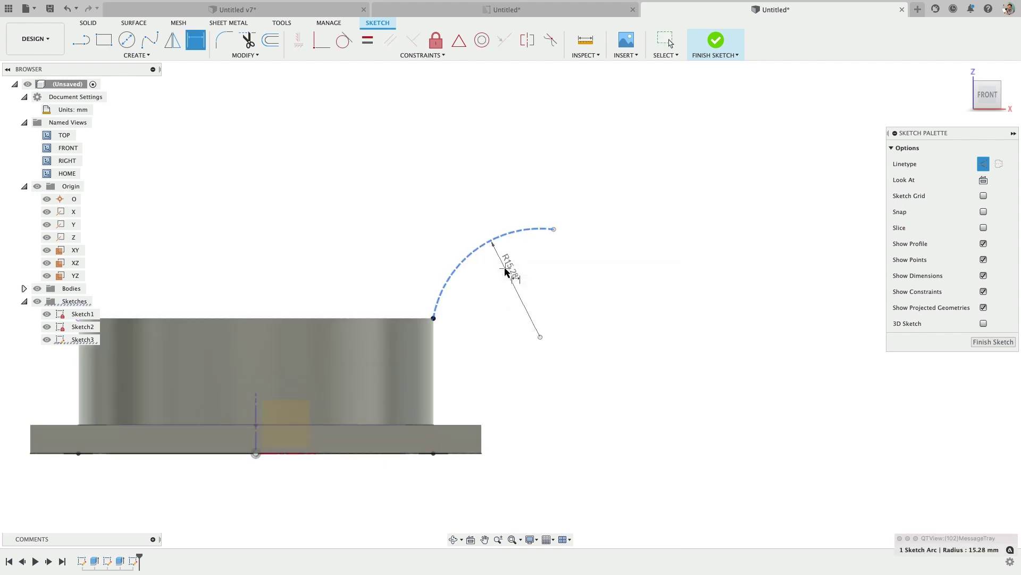
{"action": "key", "text": "Escape"}
{"action": "key", "text": "d"}
{"action": "left_click", "coordinate": [479, 254]}
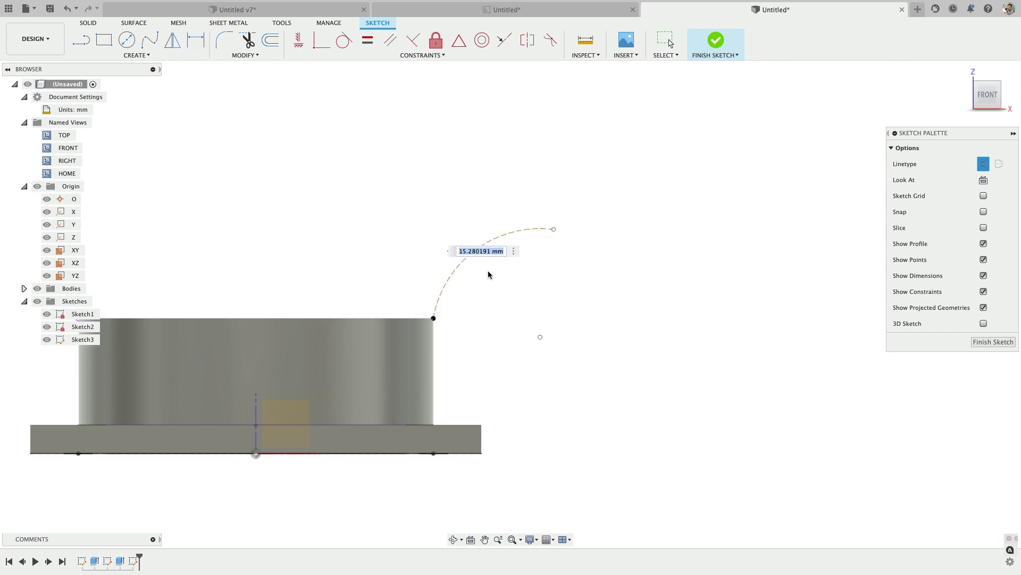
{"action": "type", "text": "13"}
{"action": "key", "text": "Return"}
{"action": "key", "text": "Escape"}
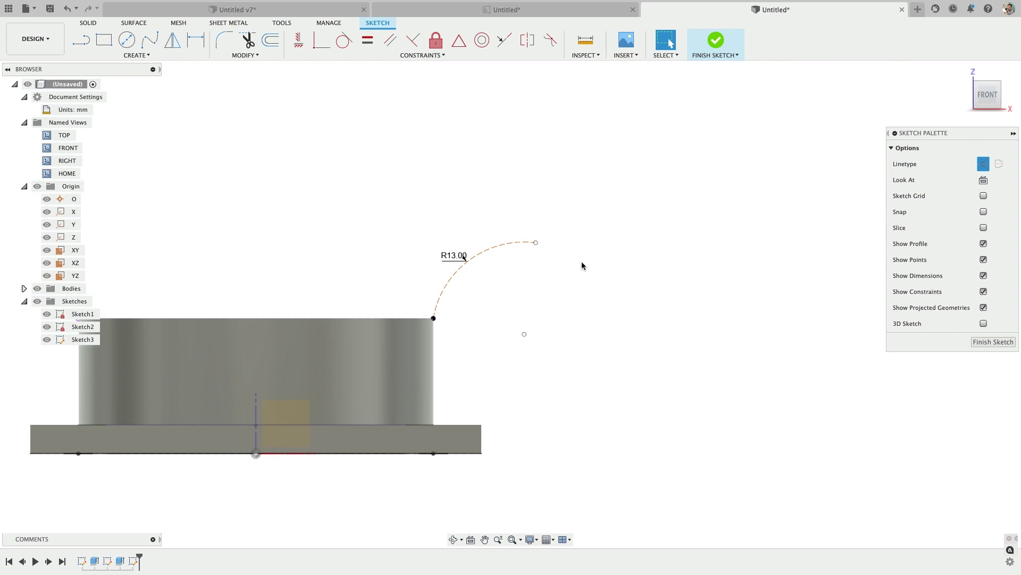
- Project the whole flange body into the sketch using the body selection filter
{"action": "key", "text": "p"}
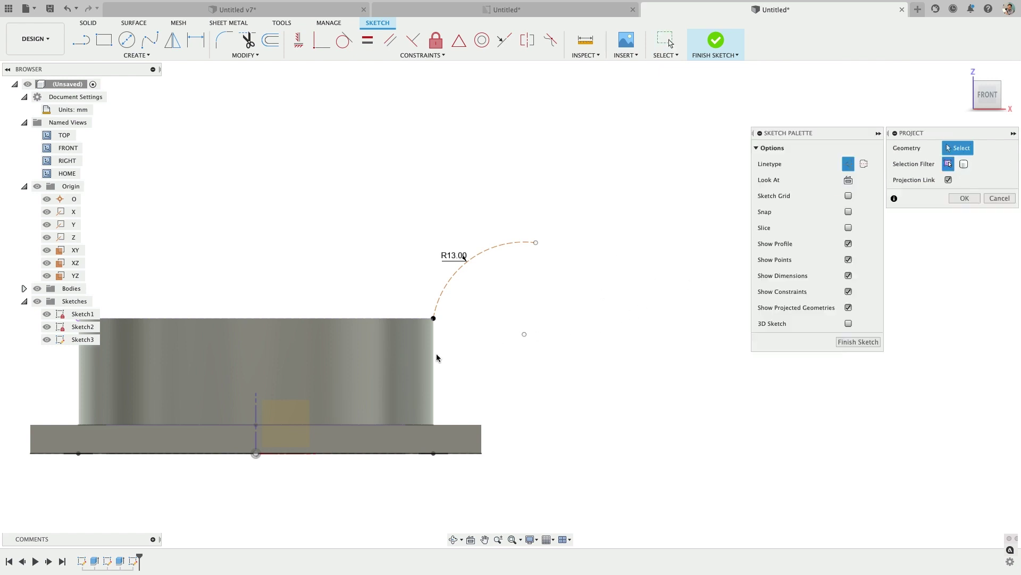
{"action": "left_click", "coordinate": [964, 164]}
{"action": "left_click", "coordinate": [362, 394]}
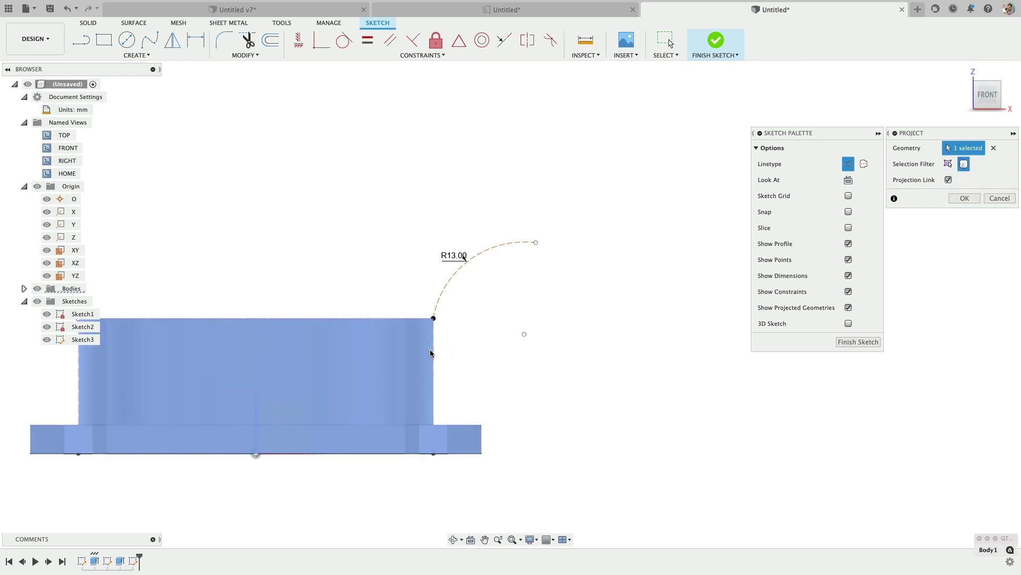
{"action": "left_click", "coordinate": [964, 198]}
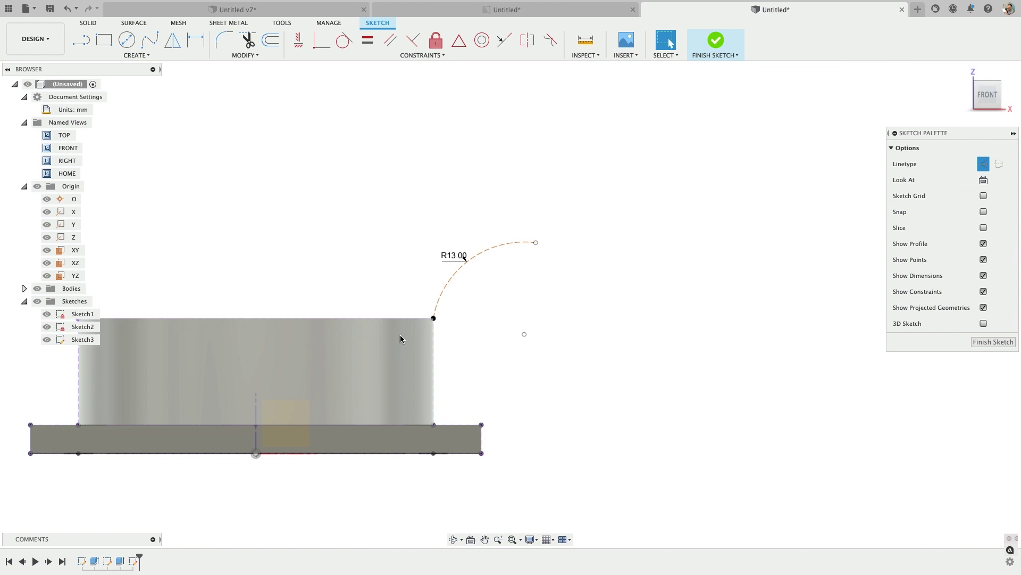
- Apply a Tangent constraint between the collar's projected outer side line and the 13 mm construction arc
{"action": "left_click", "coordinate": [433, 349]}
{"action": "left_click", "coordinate": [438, 306], "text": "shift"}
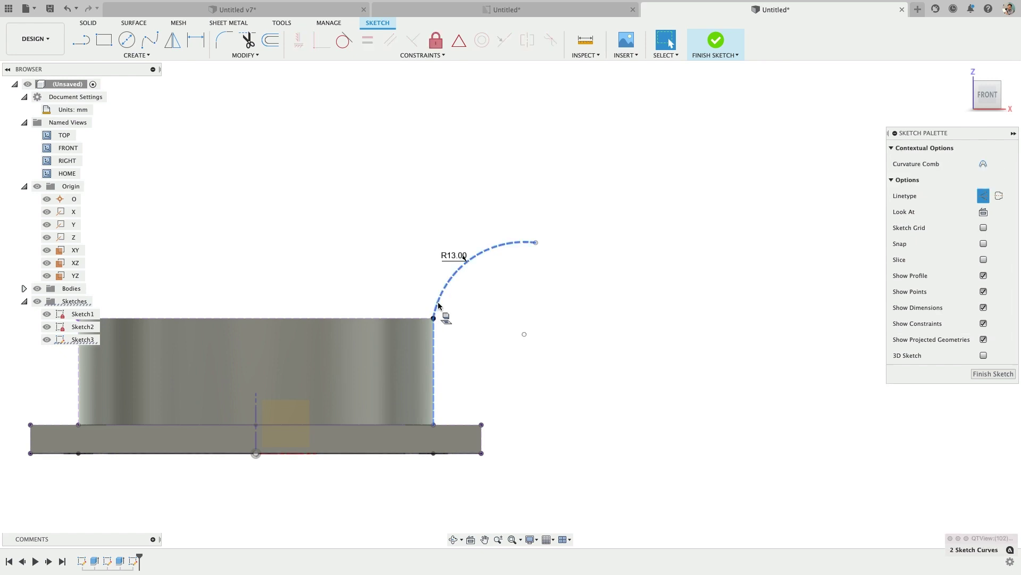
{"action": "right_click", "coordinate": [468, 299]}
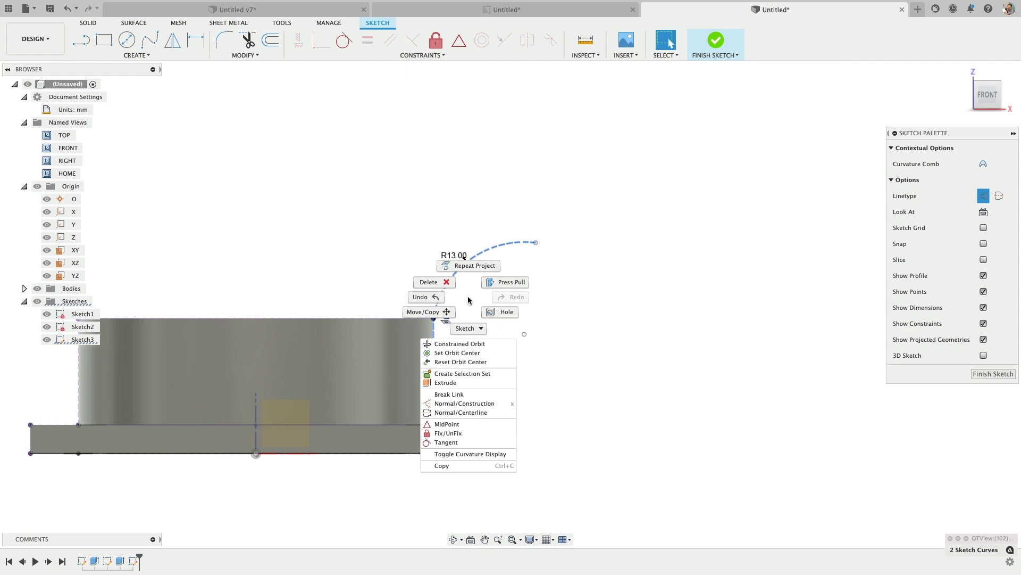
{"action": "left_click", "coordinate": [452, 442]}
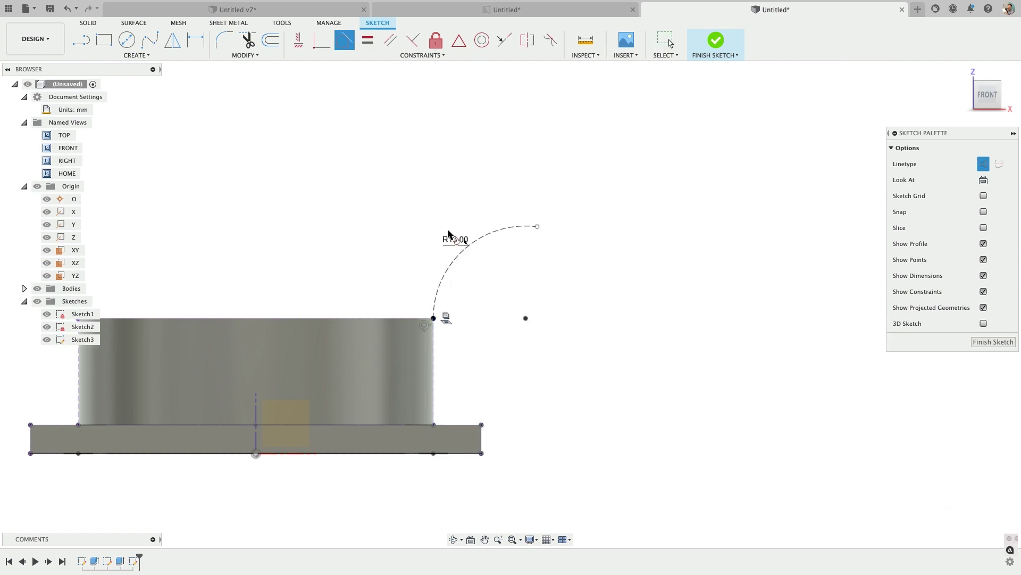
{"action": "scroll", "coordinate": [519, 284], "scroll_direction": "up", "scroll_amount": 1}
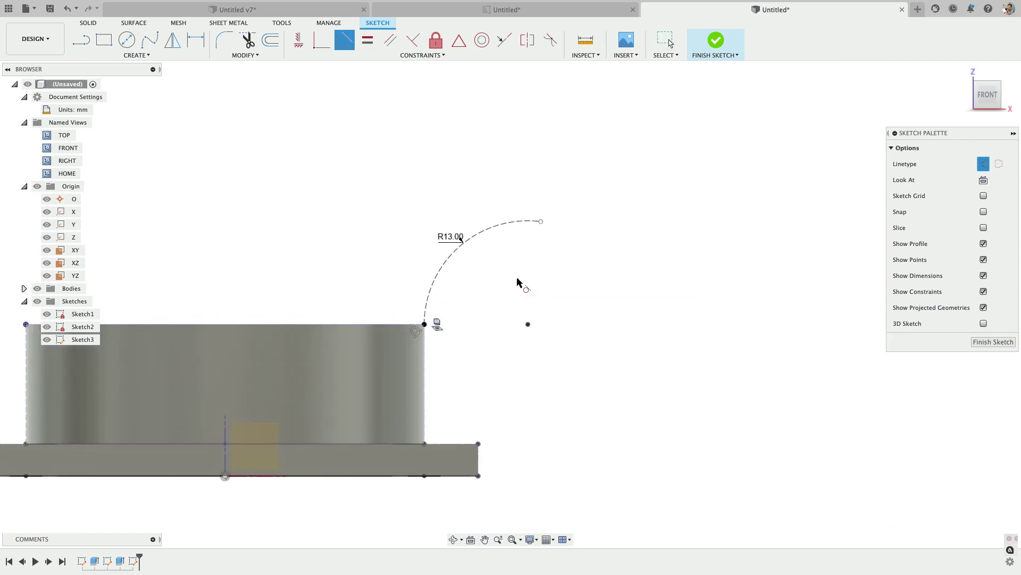
- Apply a Horizontal/Vertical constraint between the construction arc's free endpoint and its center point
{"action": "mouse_move", "coordinate": [541, 221]}
{"action": "left_mouse_down"}
{"action": "mouse_move", "coordinate": [561, 223]}
{"action": "mouse_move", "coordinate": [490, 156]}
{"action": "mouse_move", "coordinate": [521, 221]}
{"action": "left_mouse_up"}
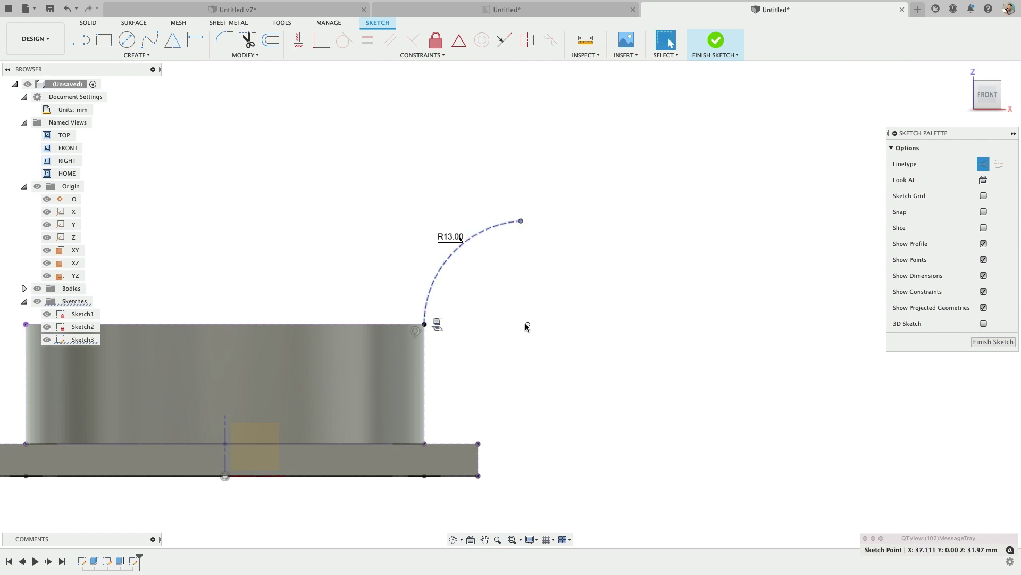
{"action": "left_click", "coordinate": [528, 324]}
{"action": "left_click", "coordinate": [520, 222]}
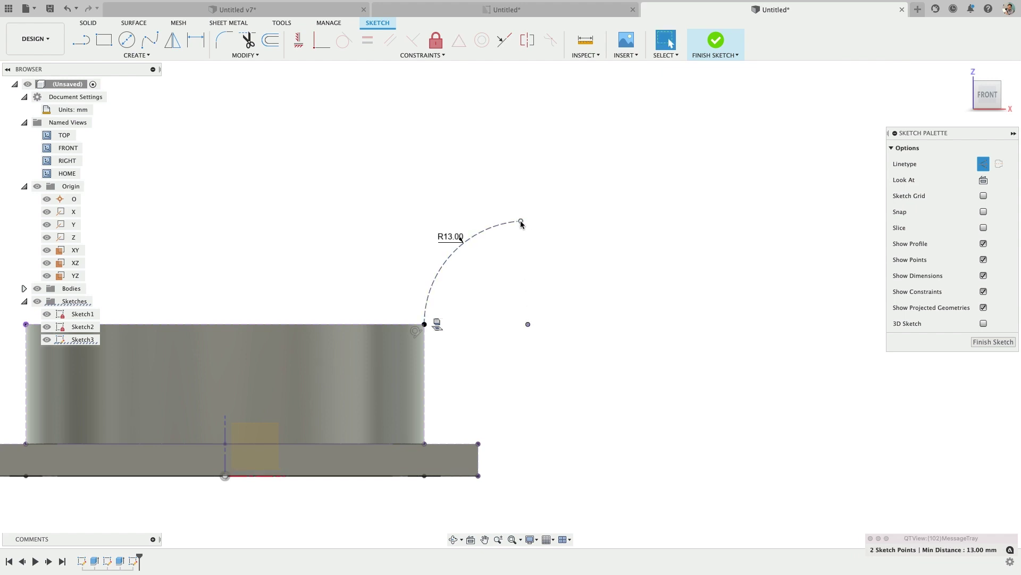
{"action": "right_click", "coordinate": [521, 222]}
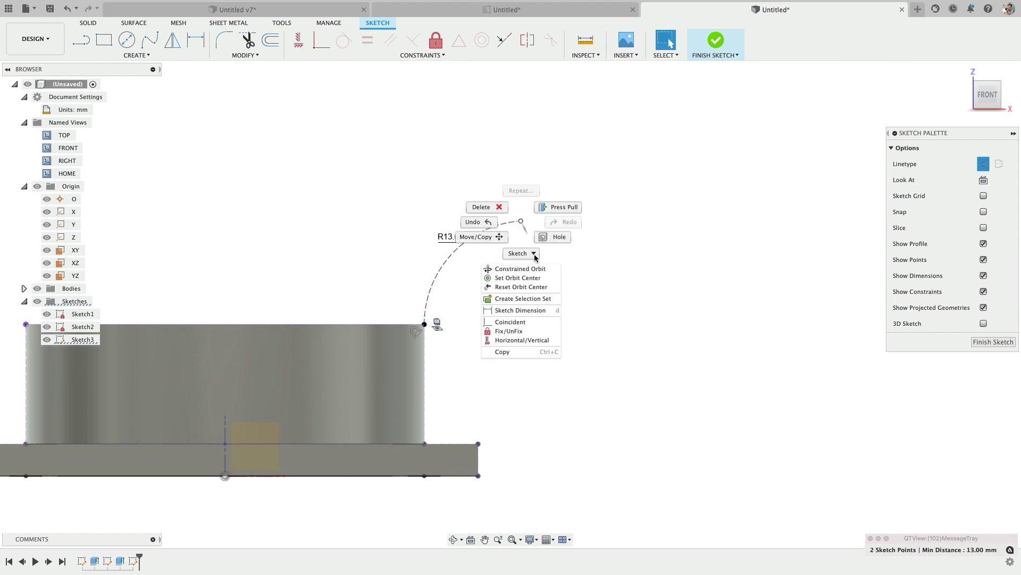
{"action": "left_click", "coordinate": [515, 341]}
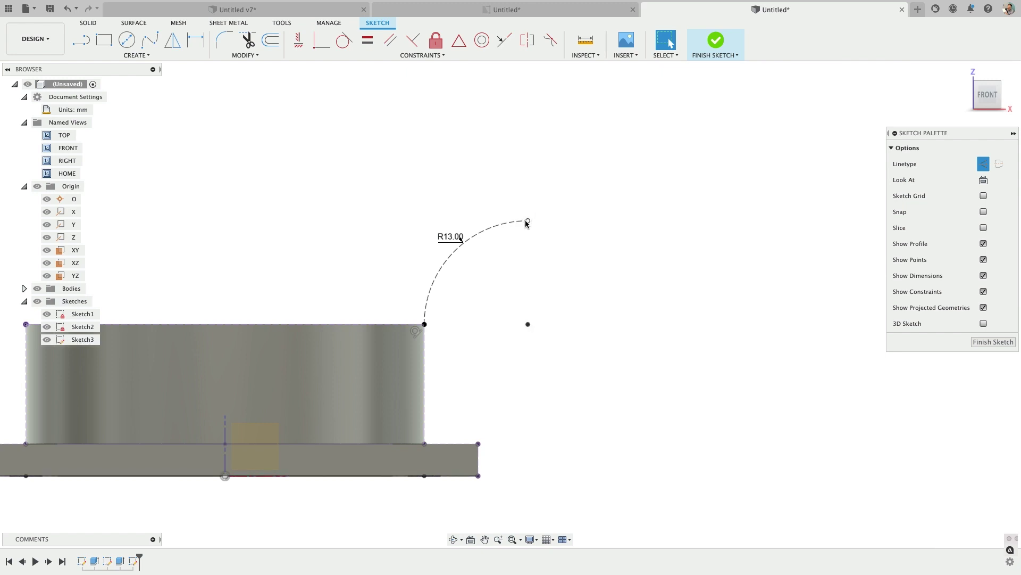
- Extend the arc slightly past its center, and draw construction lines about 1.5 mm horizontally from the center and vertically up past the arc's end
{"action": "left_click_drag", "start_coordinate": [526, 223], "coordinate": [537, 228]}
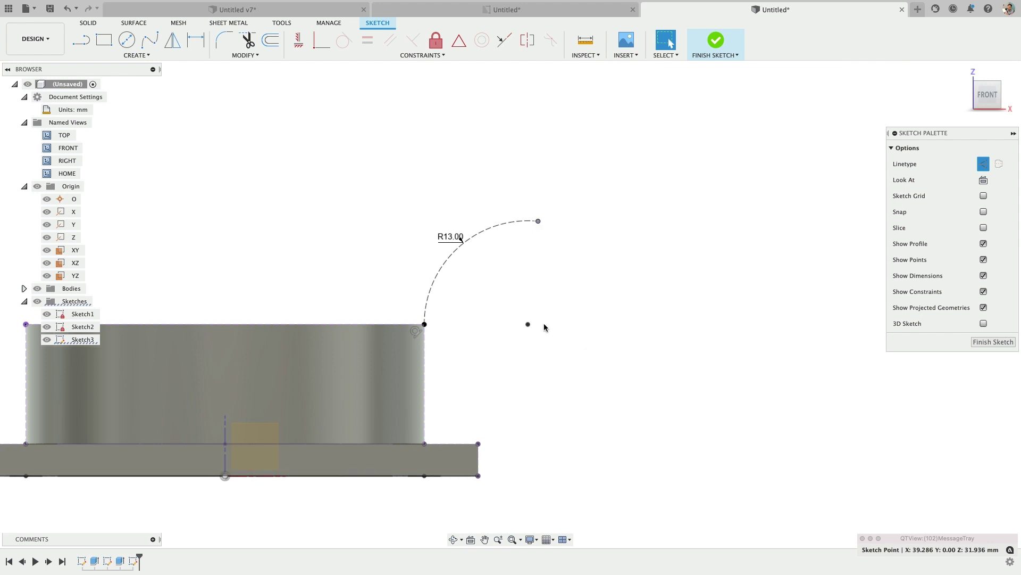
{"action": "scroll", "coordinate": [542, 325], "scroll_direction": "up", "scroll_amount": 3}
{"action": "key", "text": "l"}
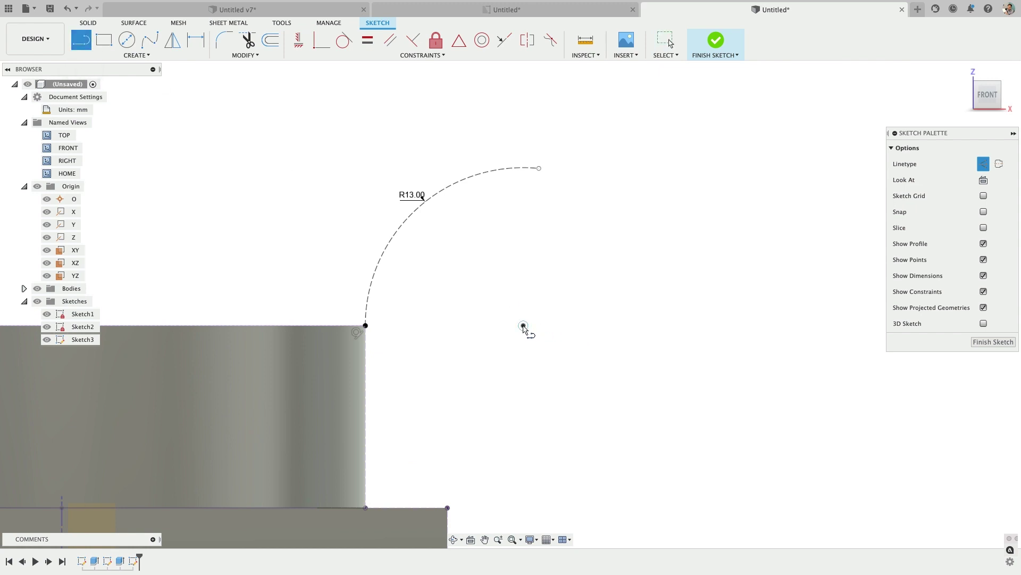
{"action": "left_click", "coordinate": [524, 326]}
{"action": "left_click", "coordinate": [542, 325]}
{"action": "left_click_drag", "start_coordinate": [541, 325], "coordinate": [543, 161]}
{"action": "key", "text": "Escape"}
{"action": "key", "text": "Escape"}
- Attach the arc's free endpoint to the vertical construction line, dimension the short horizontal line as 1.5 mm, and finish the sketch
{"action": "left_click", "coordinate": [541, 169]}
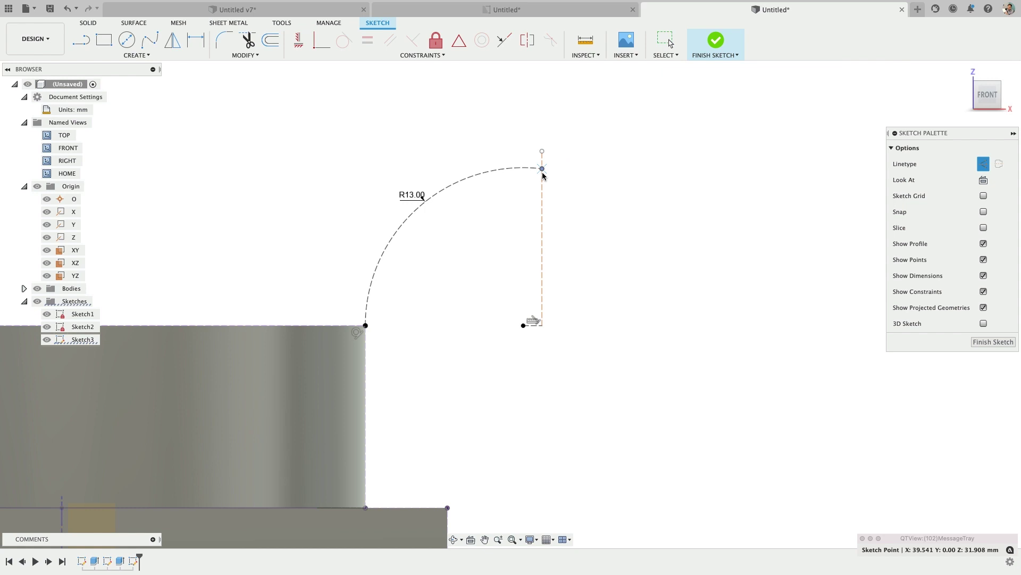
{"action": "key", "text": "Escape"}
{"action": "key", "text": "d"}
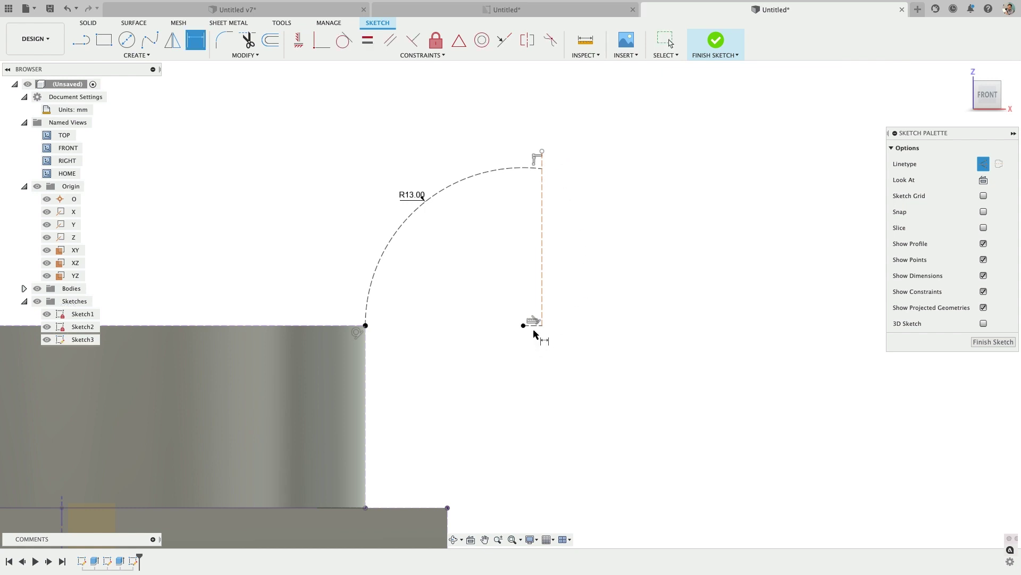
{"action": "left_click", "coordinate": [534, 327]}
{"action": "left_click", "coordinate": [536, 355]}
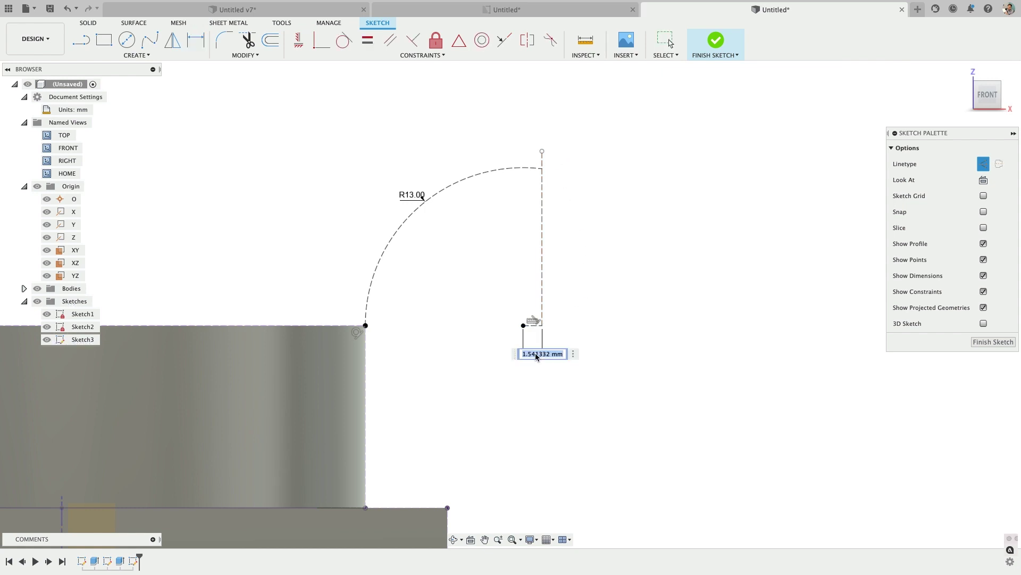
{"action": "key", "text": "Return"}
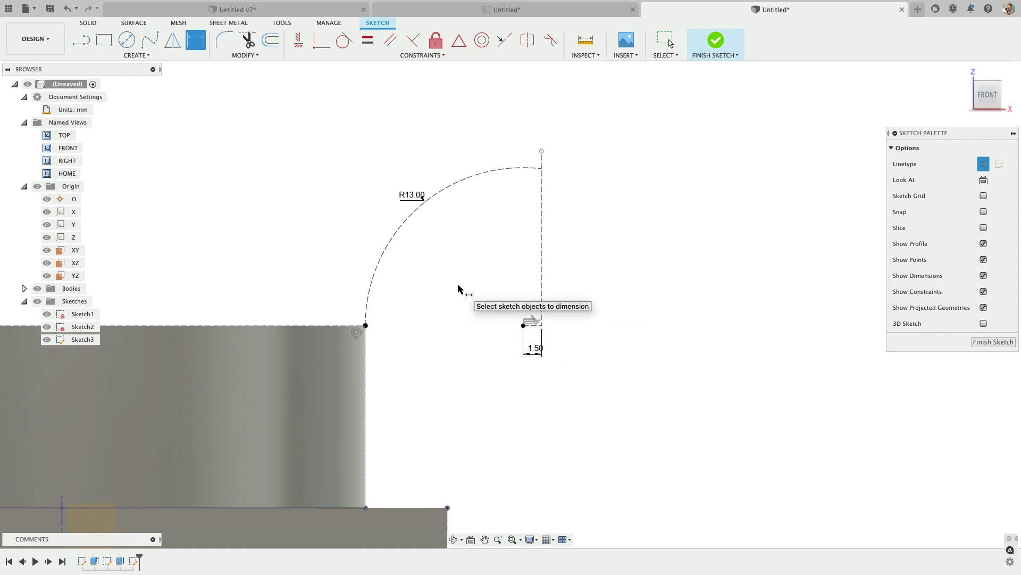
{"action": "key", "text": "Escape"}
{"action": "scroll", "coordinate": [366, 252], "scroll_direction": "down", "scroll_amount": 5}
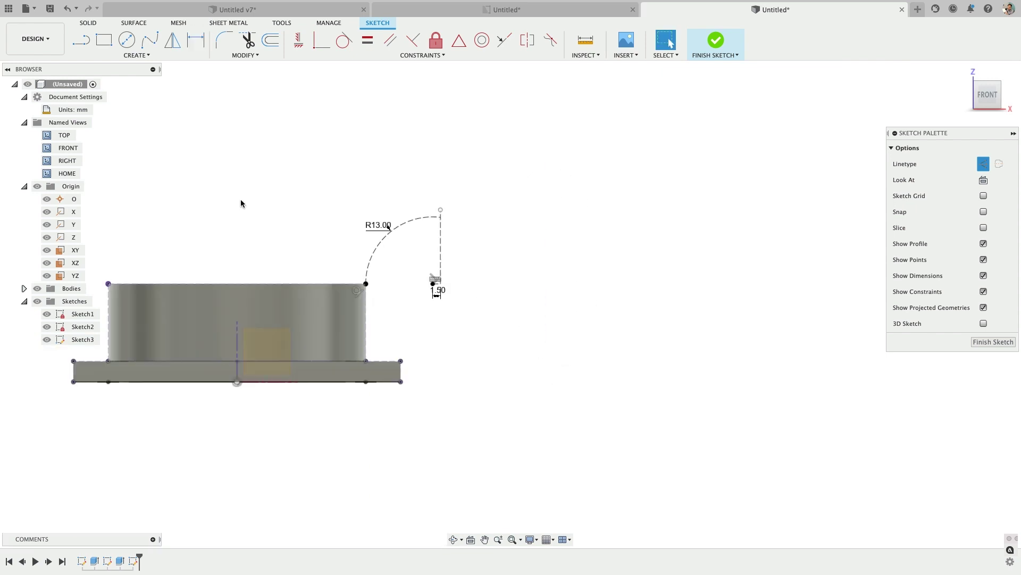
{"action": "left_click", "coordinate": [716, 40]}
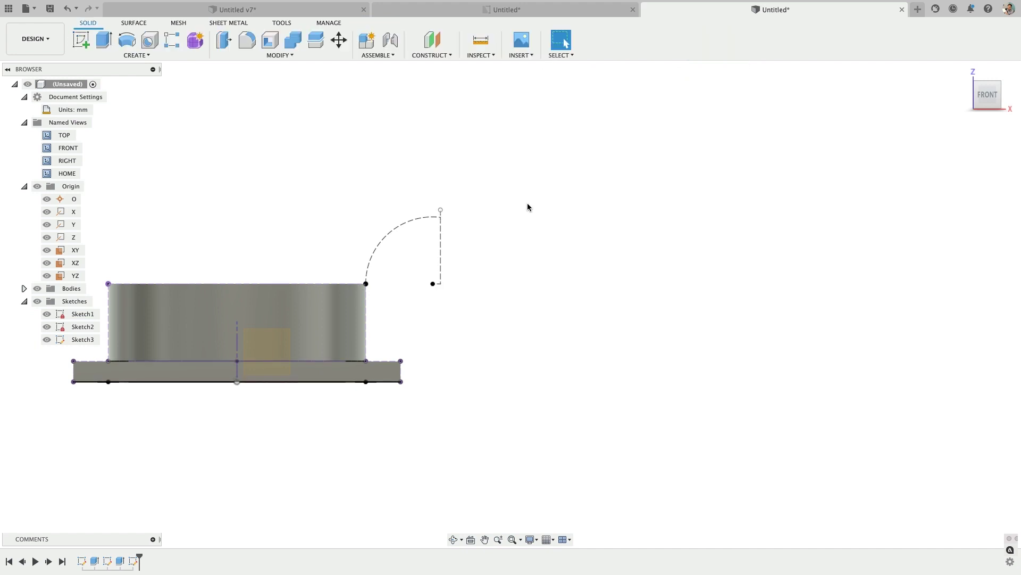
{"action": "type", "text": "s"}
{"action": "type", "text": "sw"}
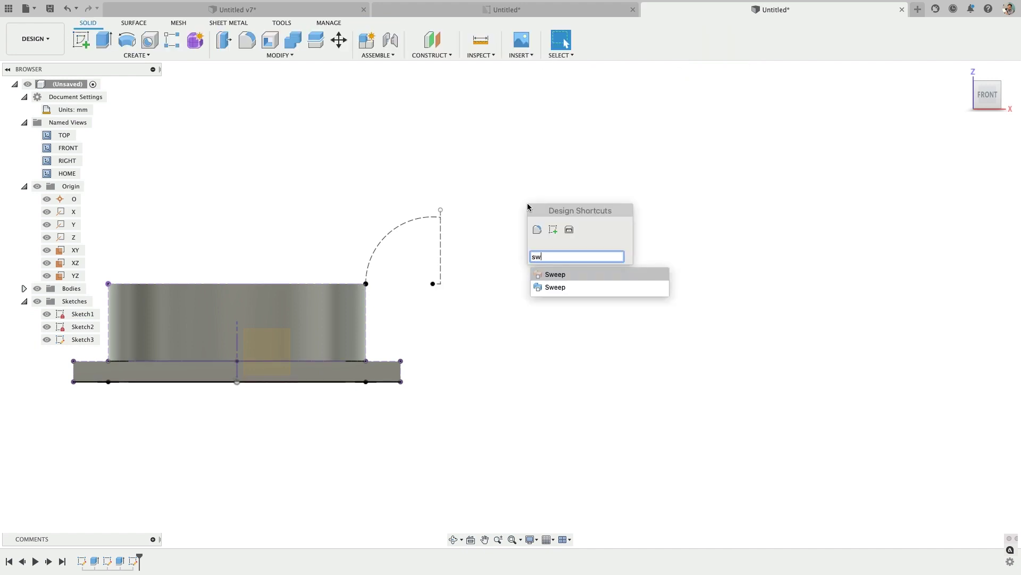
{"action": "key", "text": "Return"}
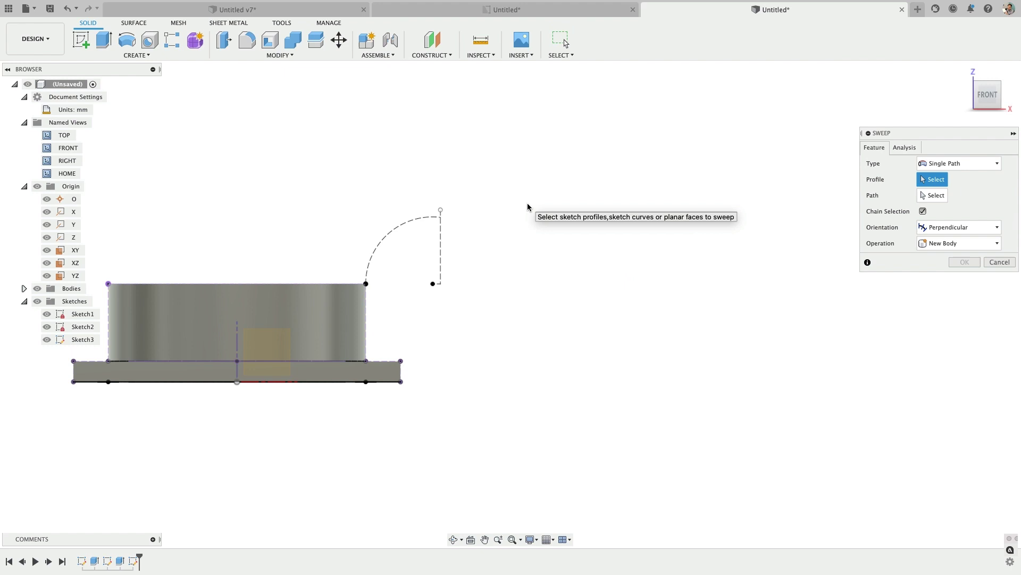
{"action": "key", "text": "Escape"}
- Try to sweep the collar's top ring face along the construction arc
{"action": "type", "text": "sw"}
{"action": "key", "text": "BackSpace"}
{"action": "type", "text": "sw"}
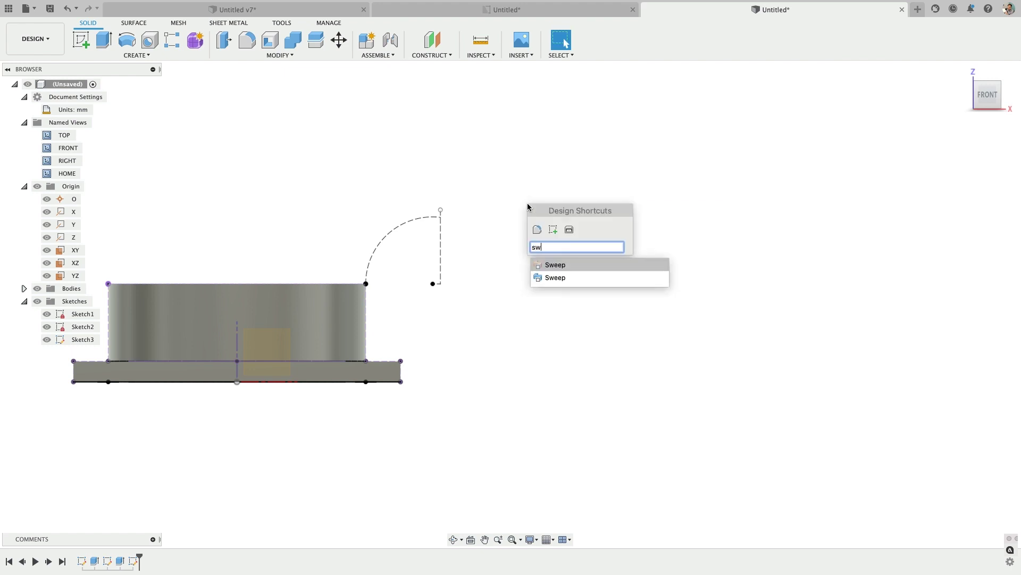
{"action": "left_click", "coordinate": [556, 278]}
{"action": "middle_click_drag", "start_coordinate": [388, 241], "coordinate": [340, 262], "text": "shift"}
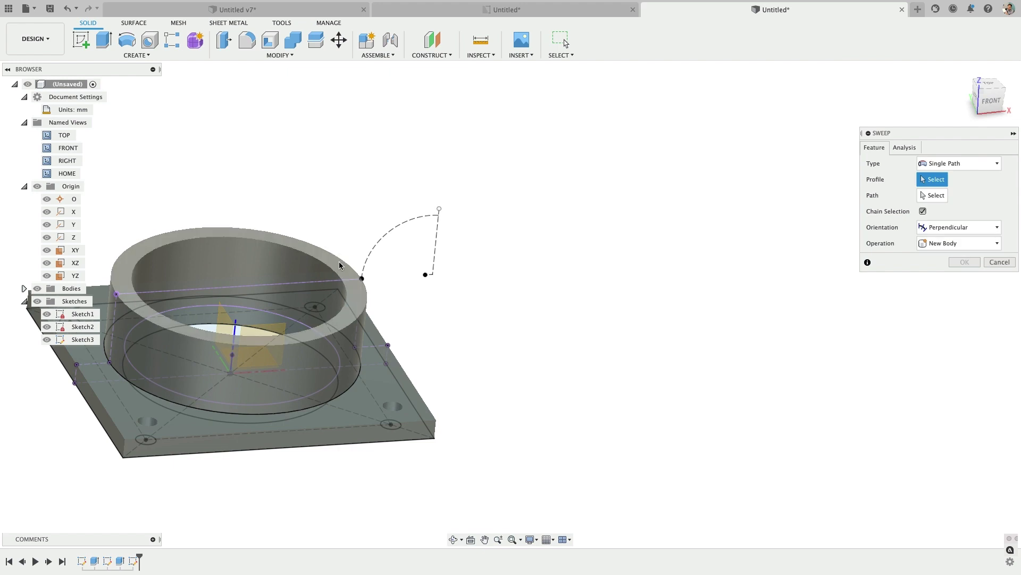
{"action": "left_click", "coordinate": [340, 263]}
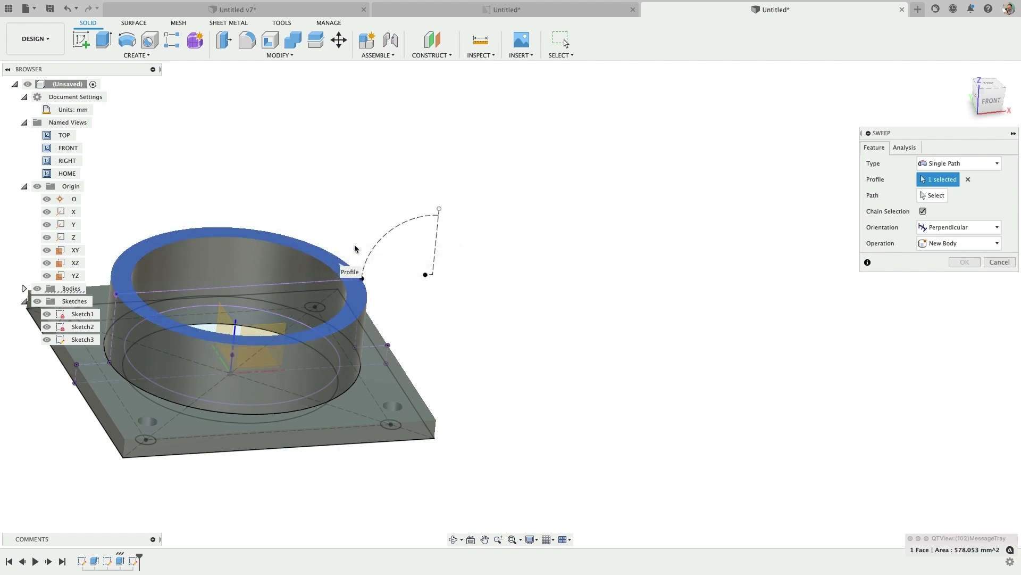
{"action": "left_click", "coordinate": [935, 196]}
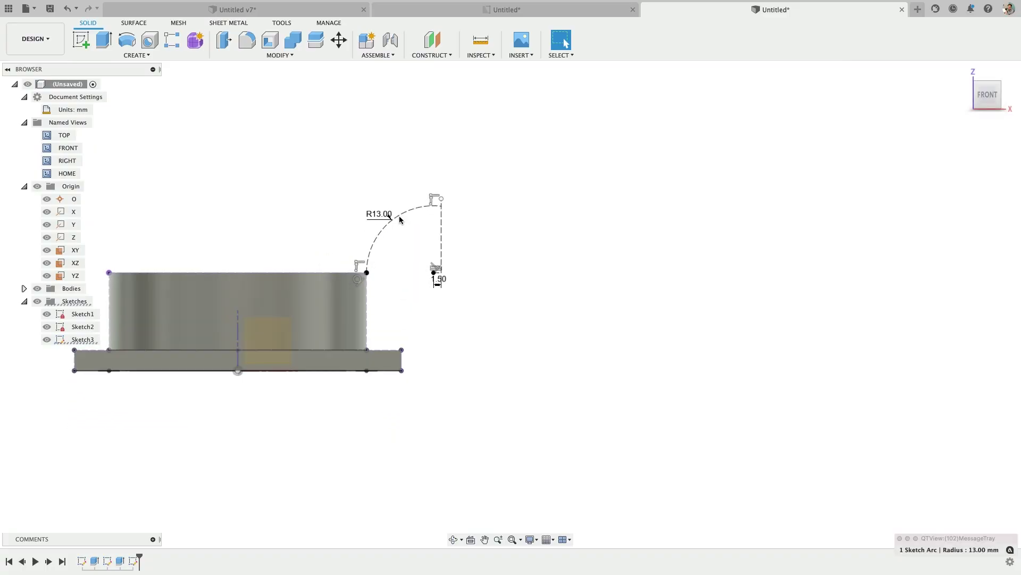
- Convert the 13 mm arc in the path sketch from construction to a normal line and finish the sketch
{"action": "left_click", "coordinate": [524, 211]}
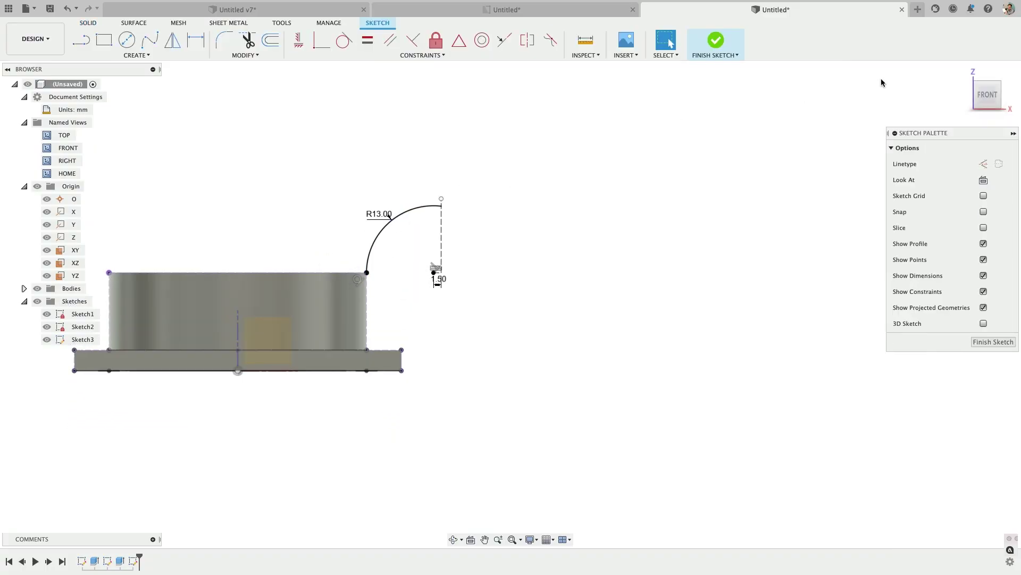
{"action": "left_click", "coordinate": [713, 40]}
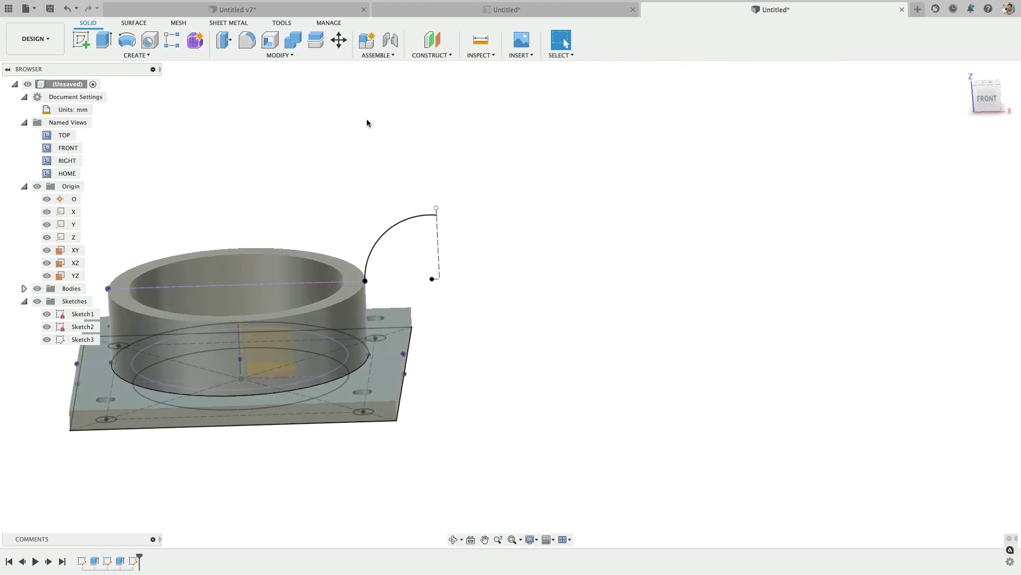
- Sweep the collar's top ring face along the 13 mm arc as a single path, with perpendicular orientation and the Join operation
{"action": "type", "text": "sswe"}
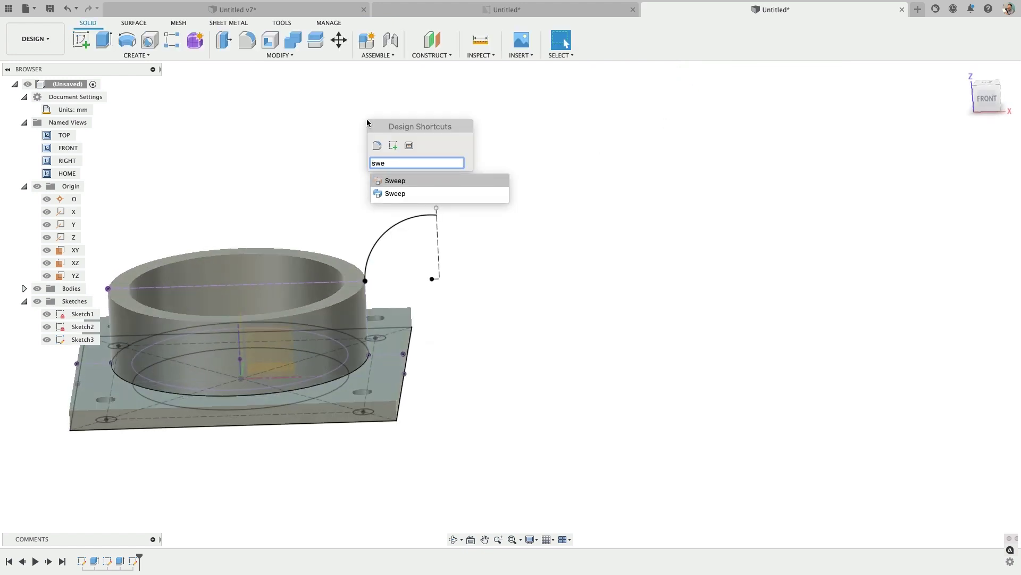
{"action": "left_click", "coordinate": [394, 194]}
{"action": "left_click", "coordinate": [344, 260]}
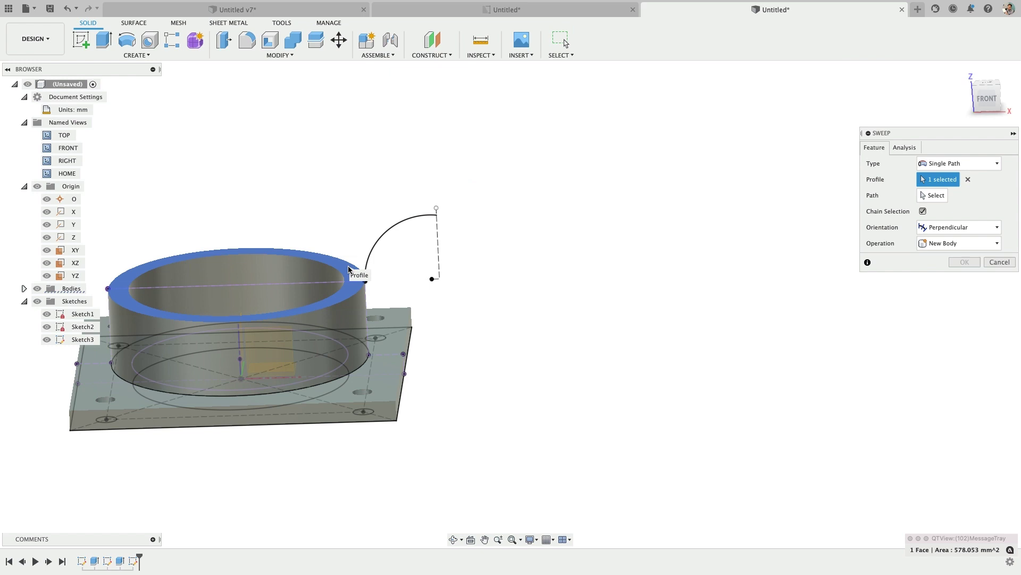
{"action": "left_click", "coordinate": [929, 195]}
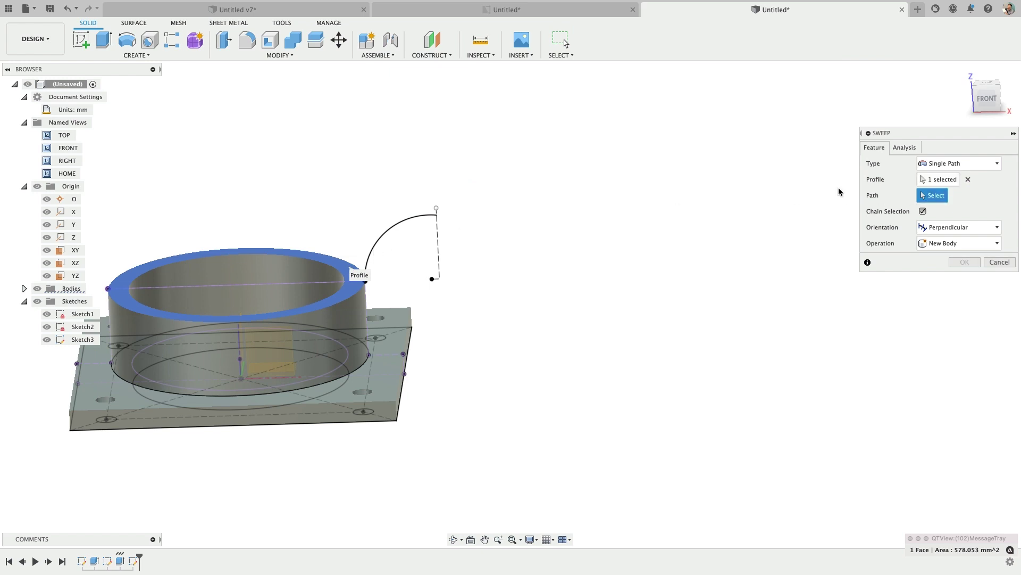
{"action": "left_click", "coordinate": [402, 221]}
{"action": "scroll", "coordinate": [373, 269], "scroll_direction": "down", "scroll_amount": 3}
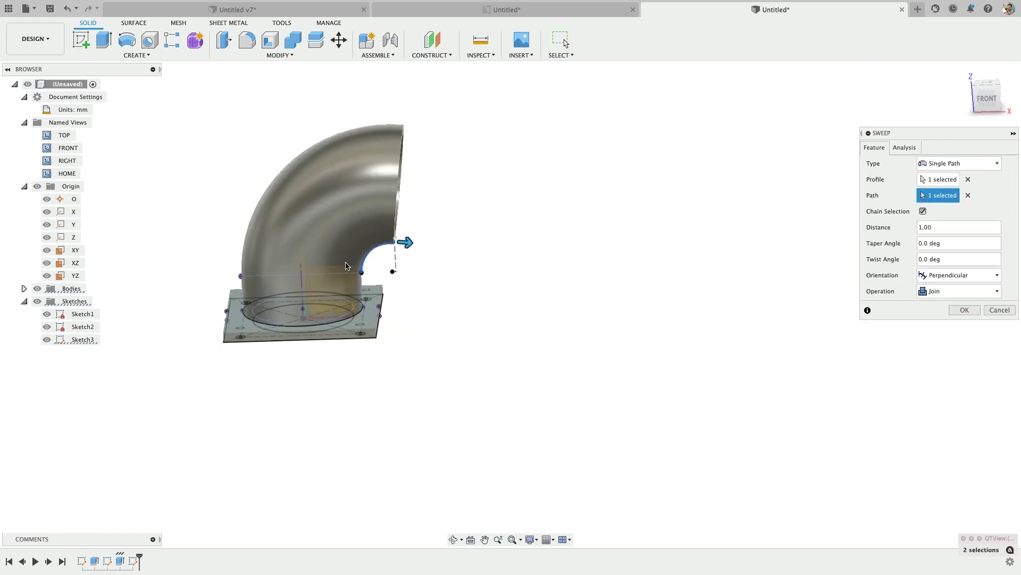
{"action": "middle_click_drag", "start_coordinate": [292, 257], "coordinate": [269, 214], "text": "shift"}
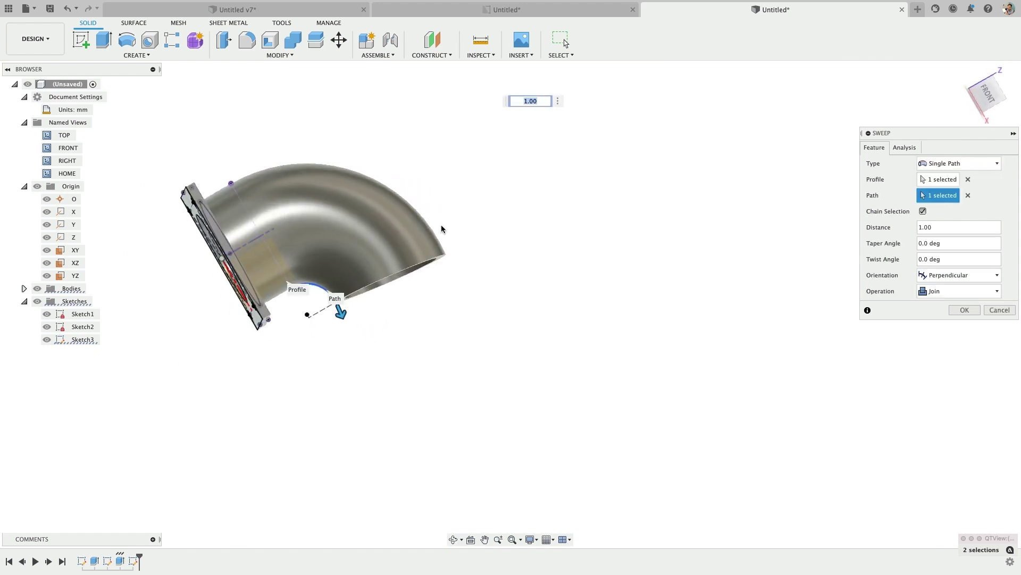
{"action": "left_click", "coordinate": [965, 309]}
- Start a new sketch on the XZ origin plane
{"action": "middle_click_drag", "start_coordinate": [363, 308], "coordinate": [253, 355], "text": "shift"}
{"action": "scroll", "coordinate": [319, 341], "scroll_direction": "up", "scroll_amount": 5}
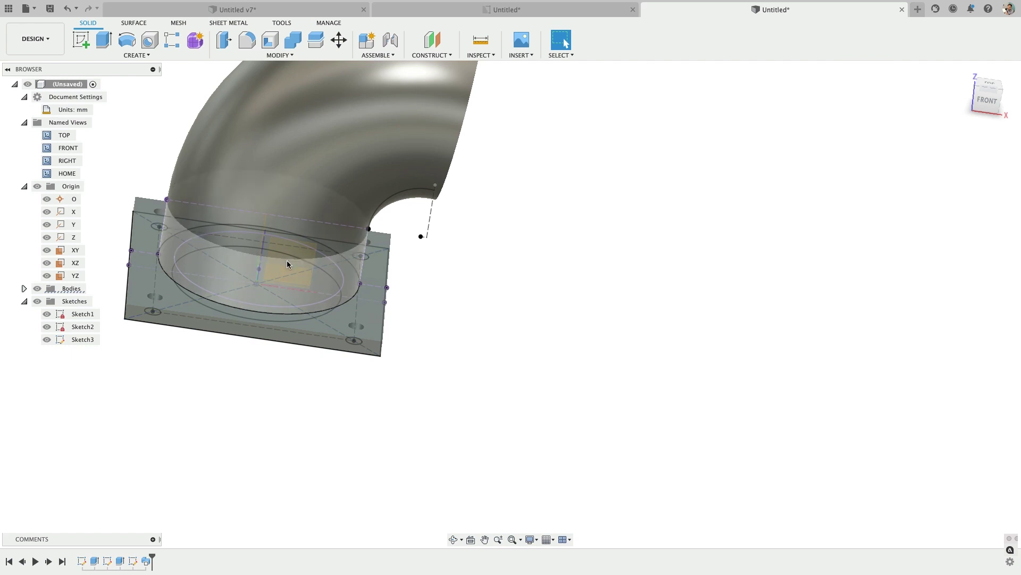
{"action": "left_click", "coordinate": [76, 250]}
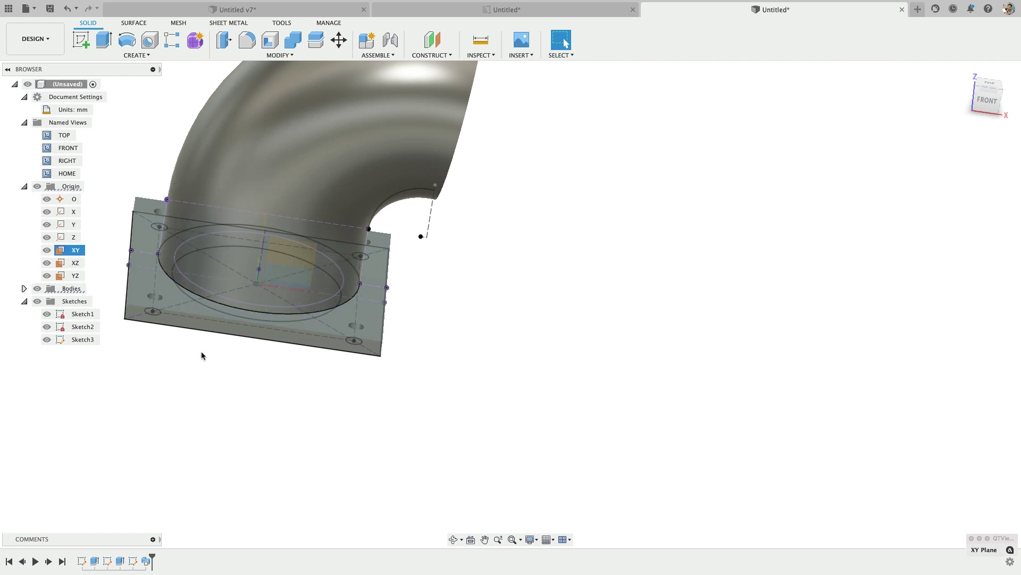
{"action": "mouse_move", "coordinate": [201, 351]}
{"action": "middle_mouse_down", "text": "shift"}
{"action": "mouse_move", "coordinate": [202, 325]}
{"action": "mouse_move", "coordinate": [201, 335]}
{"action": "middle_mouse_up", "text": "shift"}
{"action": "left_click", "coordinate": [76, 263]}
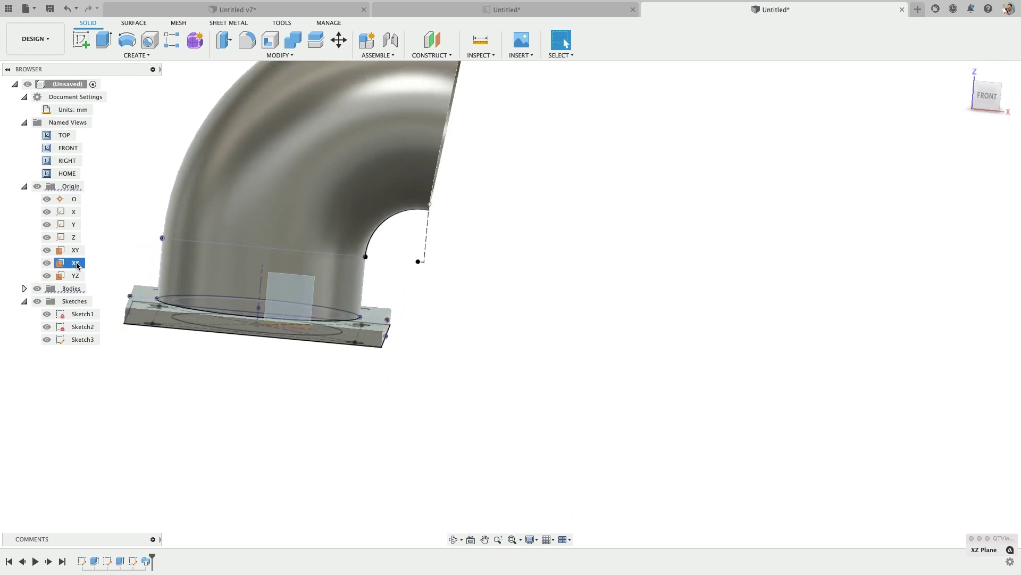
{"action": "right_click", "coordinate": [77, 265]}
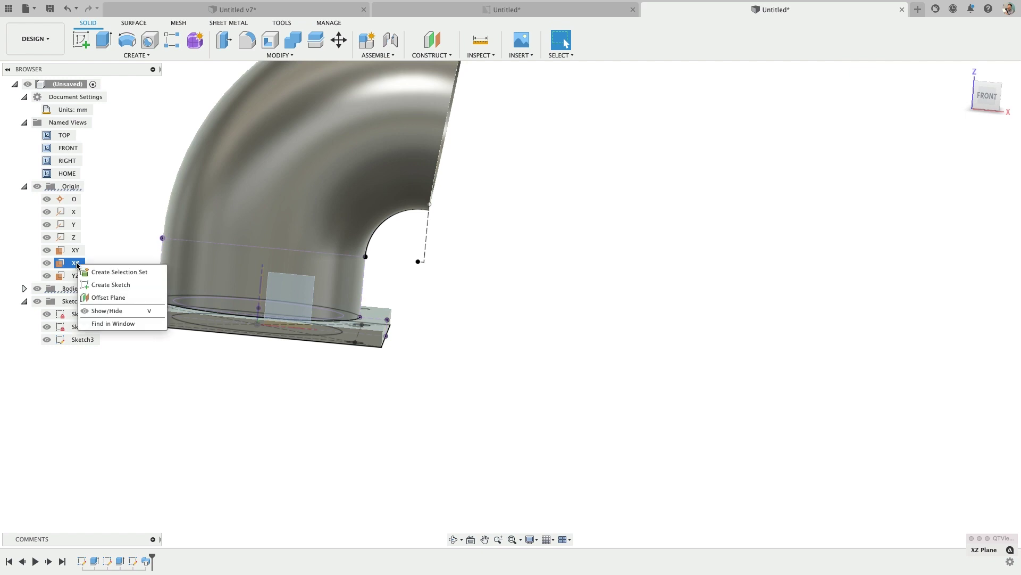
{"action": "left_click", "coordinate": [101, 283]}
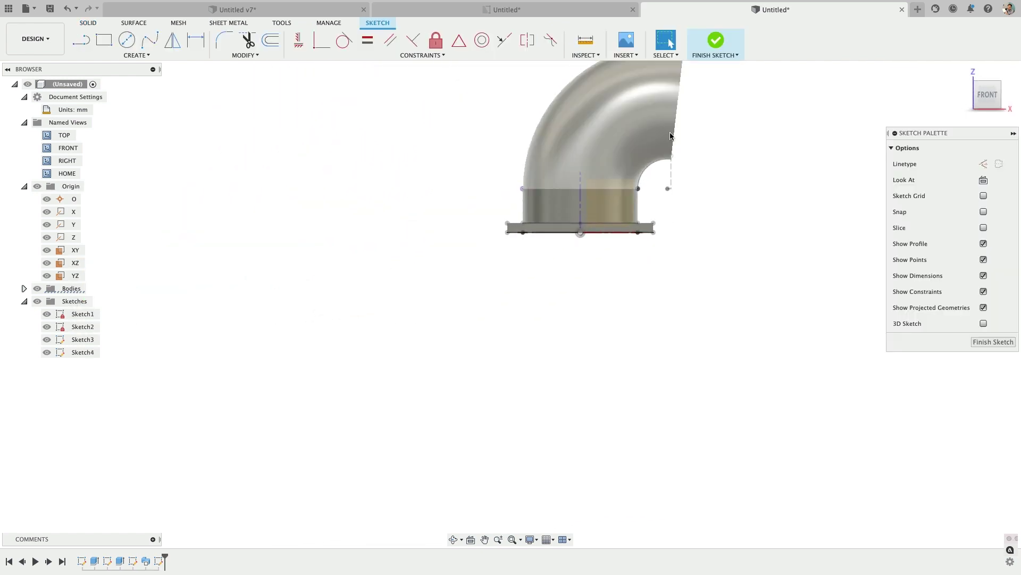
{"action": "scroll", "coordinate": [678, 244], "scroll_direction": "down", "scroll_amount": 4}
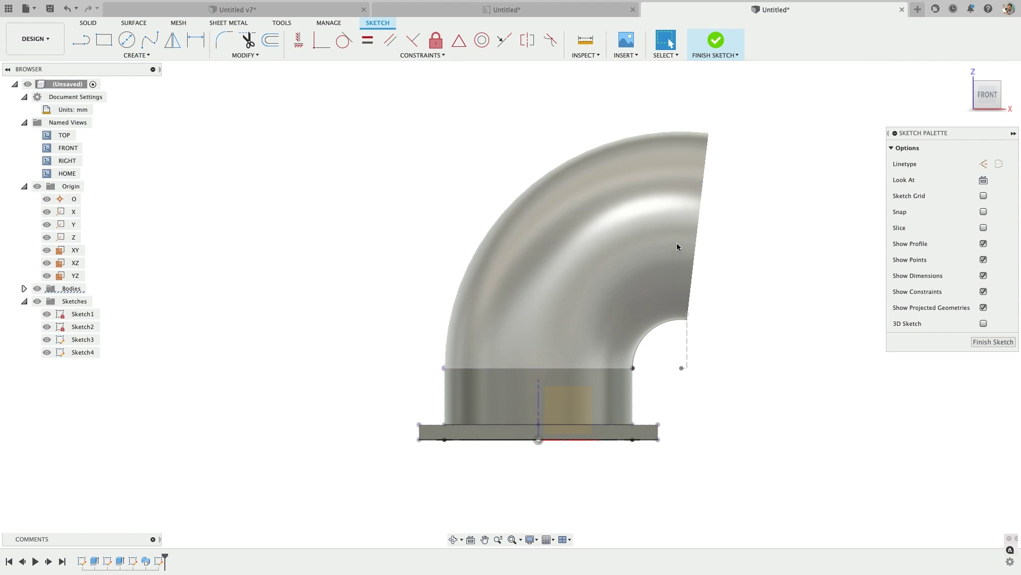
- Draw a nearly vertical line about 72.5 mm long from the arc's center point up past the elbow's outer edge
{"action": "key", "text": "f"}
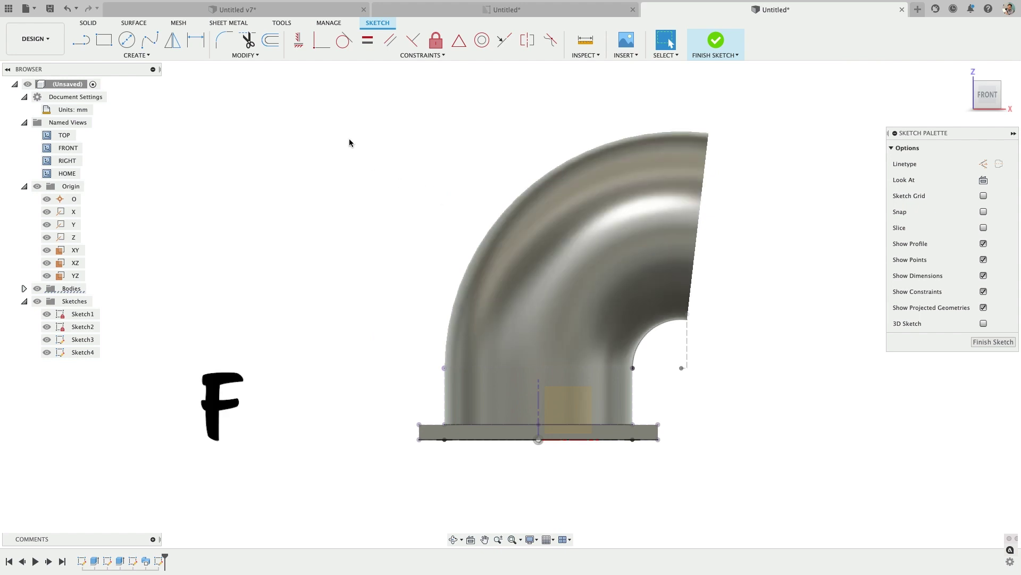
{"action": "left_click", "coordinate": [81, 41]}
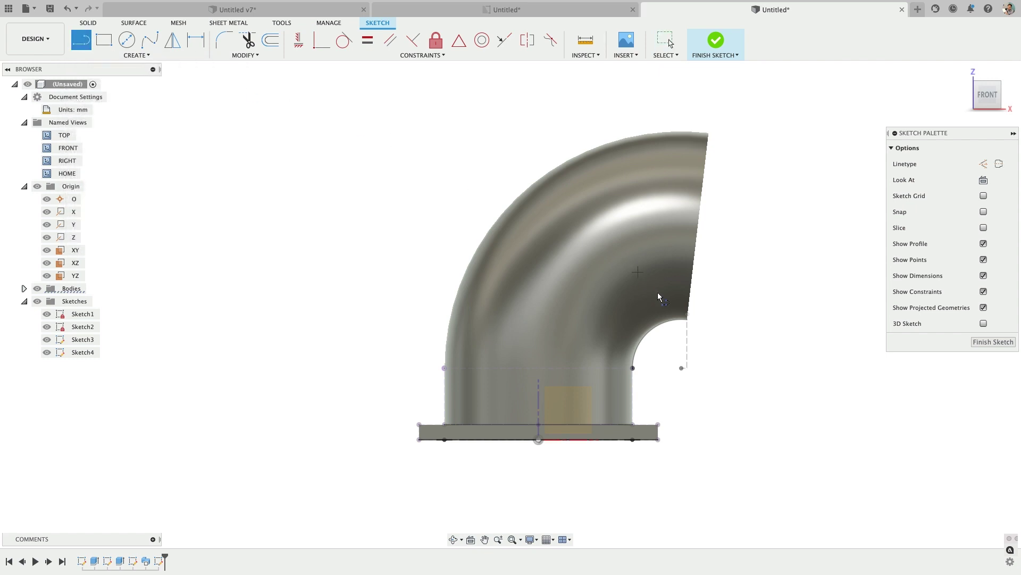
{"action": "left_click", "coordinate": [681, 368]}
{"action": "left_click", "coordinate": [684, 96]}
{"action": "key", "text": "Escape"}
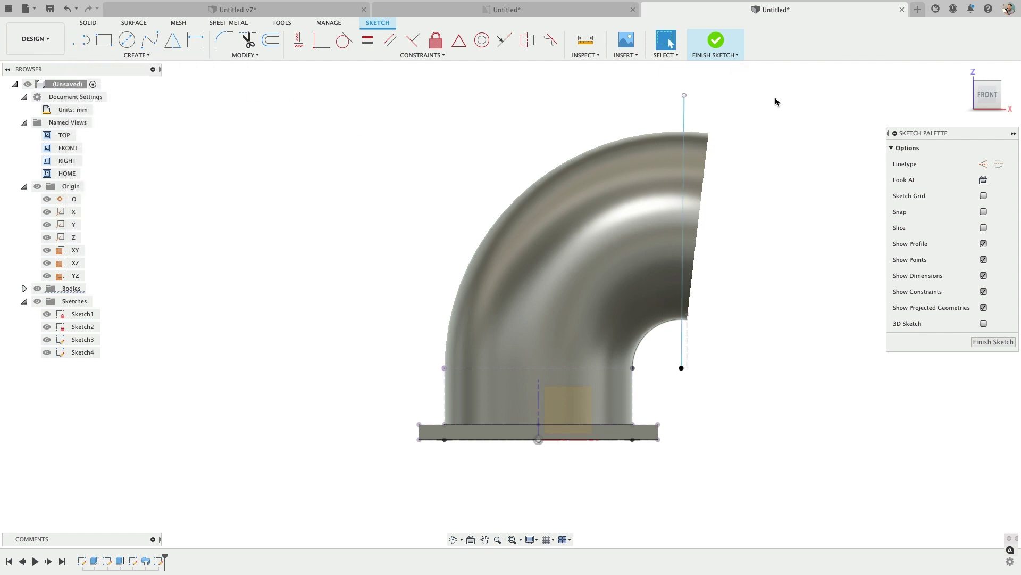
{"action": "left_click", "coordinate": [684, 119]}
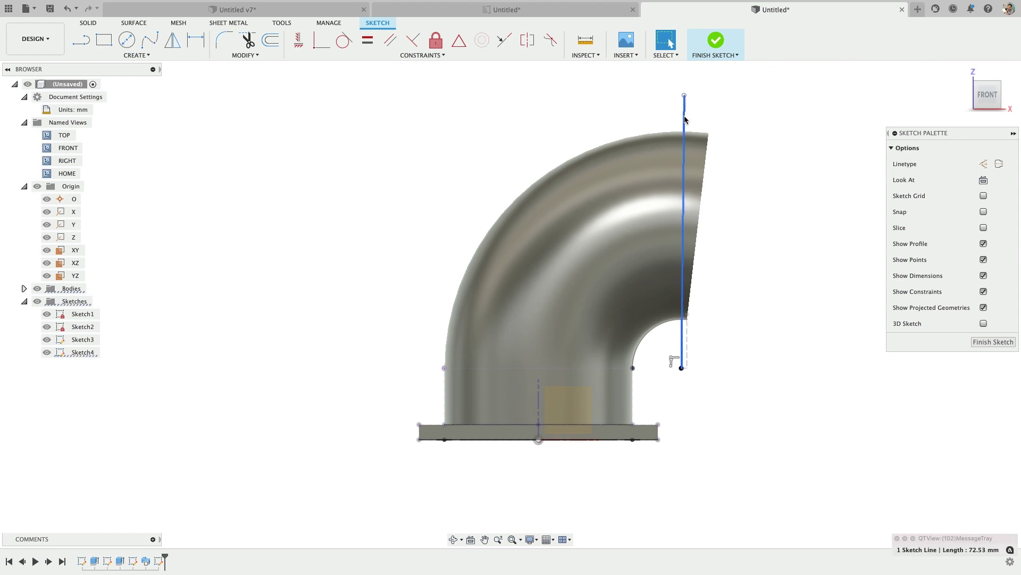
- Apply a vertical constraint to the line rising from the arc's center point
{"action": "right_click", "coordinate": [685, 119]}
{"action": "left_click", "coordinate": [687, 234]}
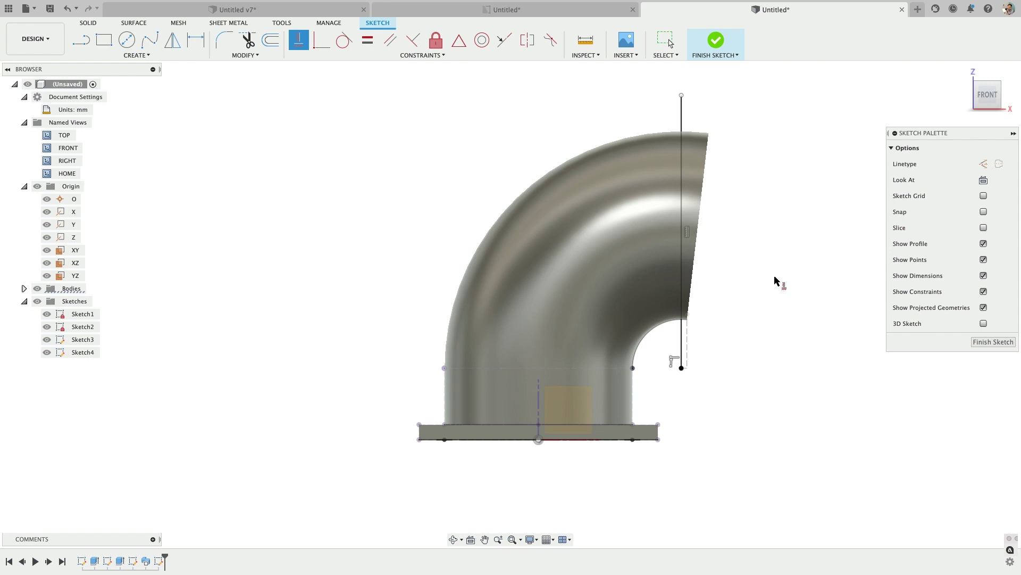
{"action": "key", "text": "Escape"}
- Set up a thin extrude of the vertical line, extending 48 mm symmetrically to each side of the profile plane
{"action": "key", "text": "e"}
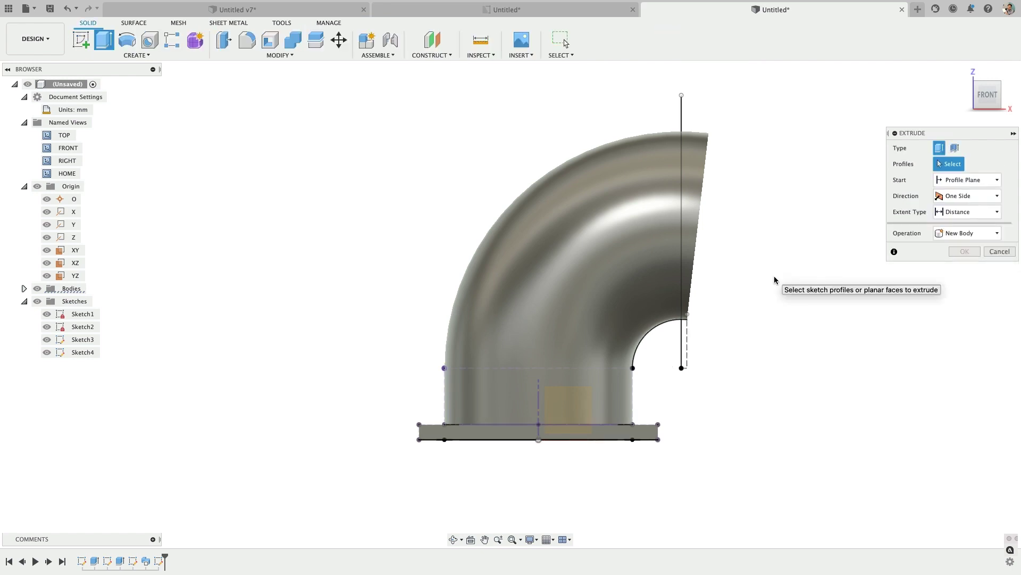
{"action": "left_click", "coordinate": [957, 148]}
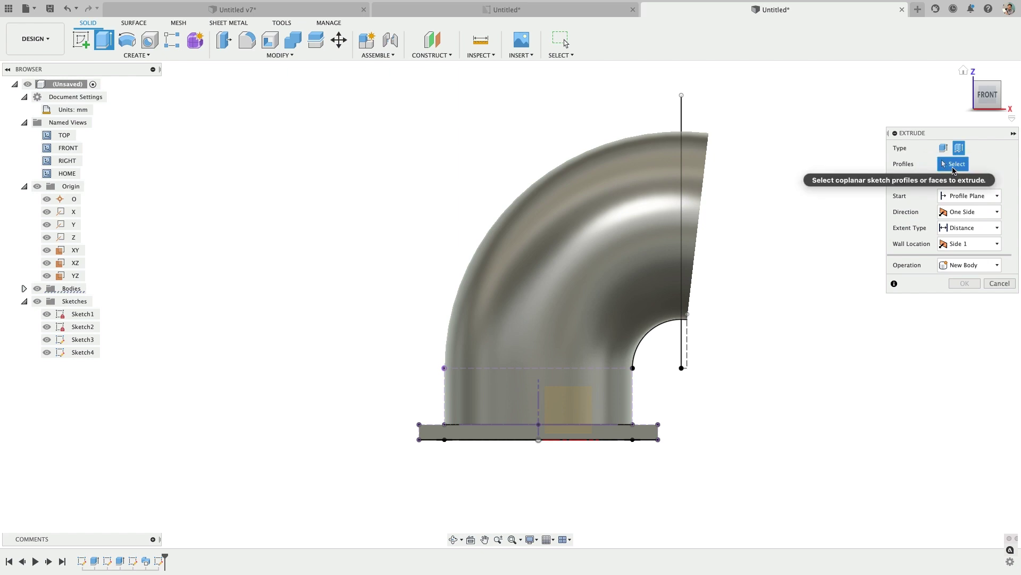
{"action": "left_click", "coordinate": [682, 136]}
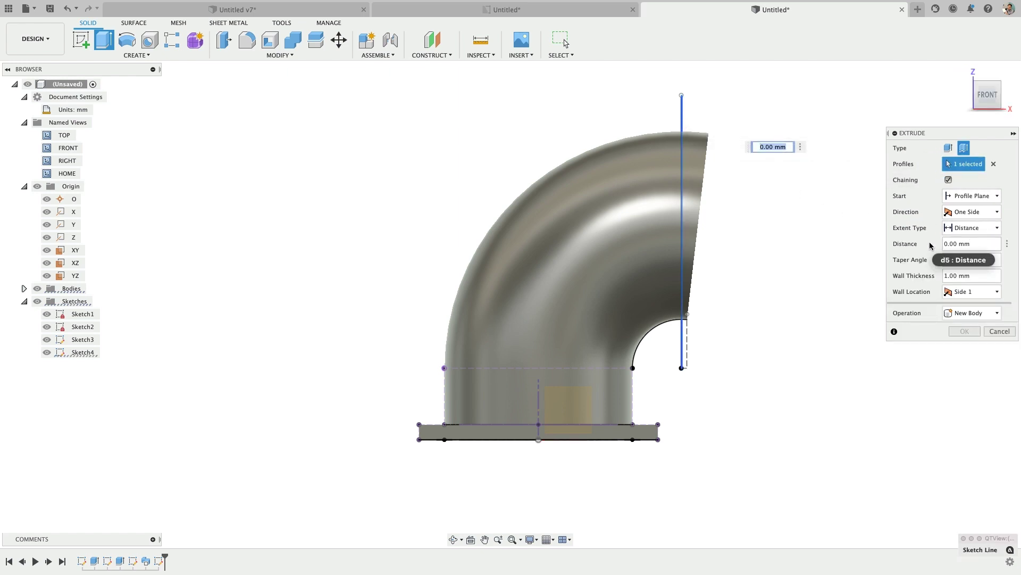
{"action": "middle_click_drag", "start_coordinate": [830, 240], "coordinate": [724, 250], "text": "shift"}
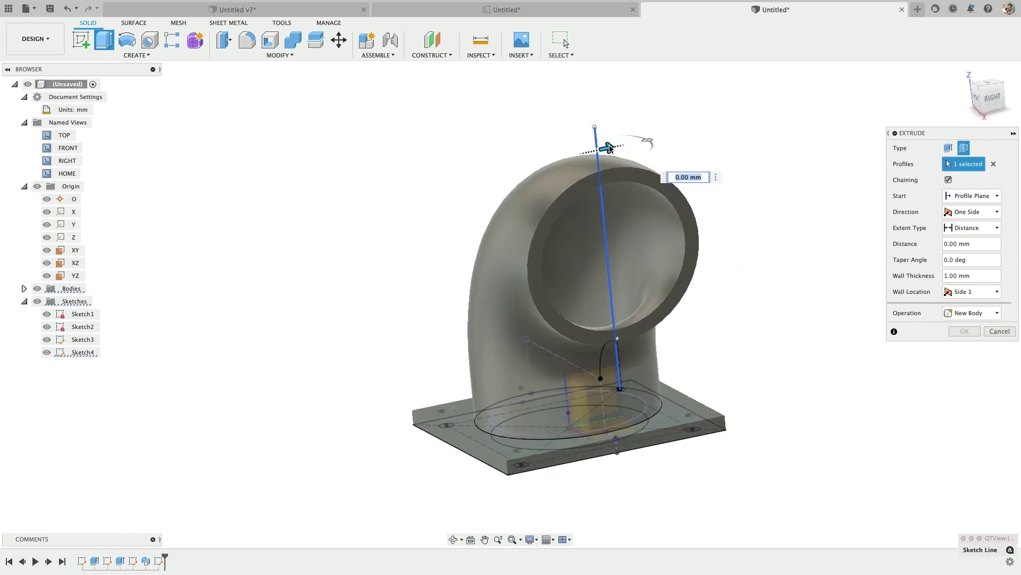
{"action": "left_click_drag", "start_coordinate": [609, 147], "coordinate": [772, 114]}
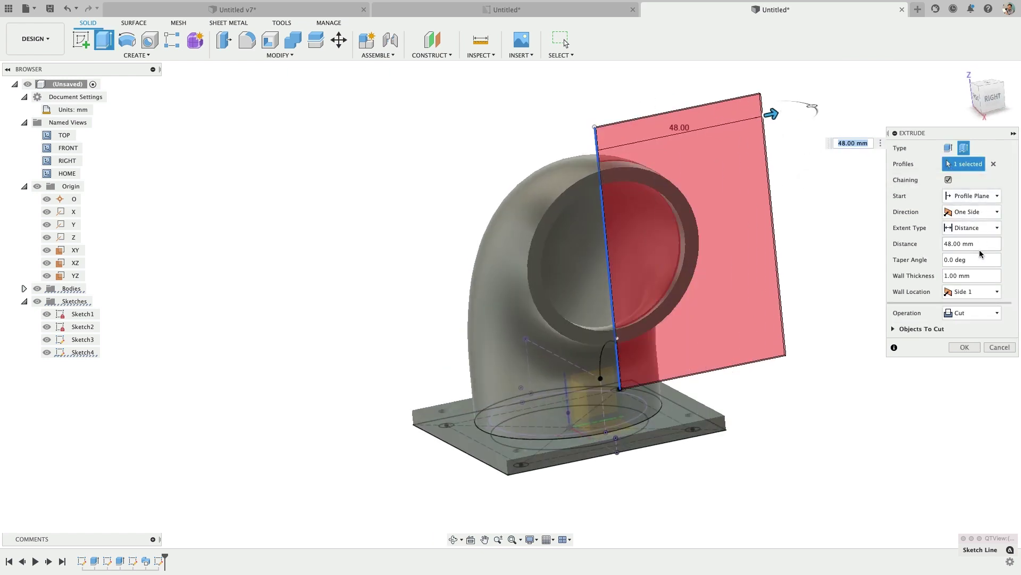
{"action": "left_click", "coordinate": [974, 212]}
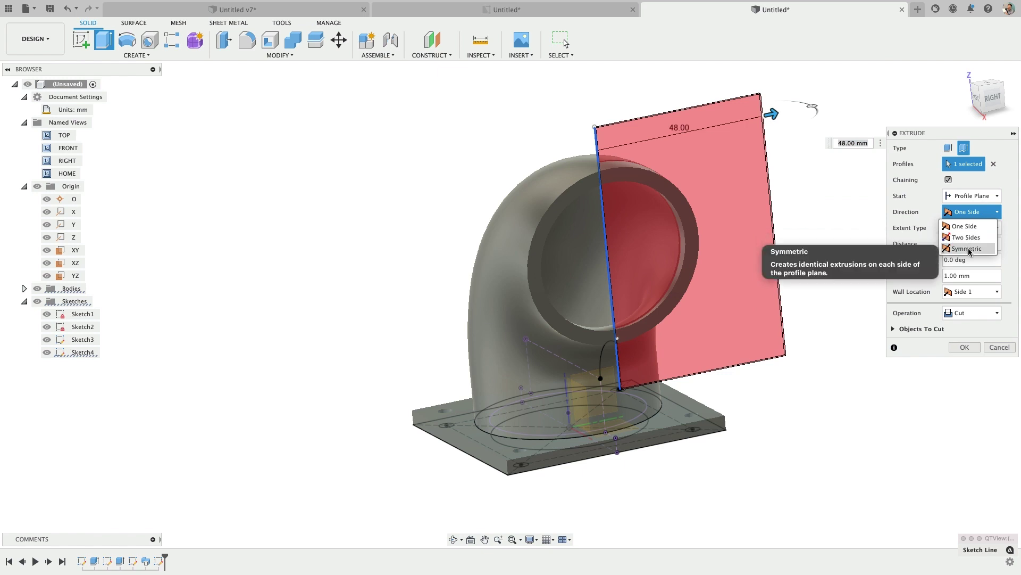
{"action": "left_click", "coordinate": [968, 249]}
{"action": "middle_click_drag", "start_coordinate": [646, 178], "coordinate": [673, 169], "text": "shift"}
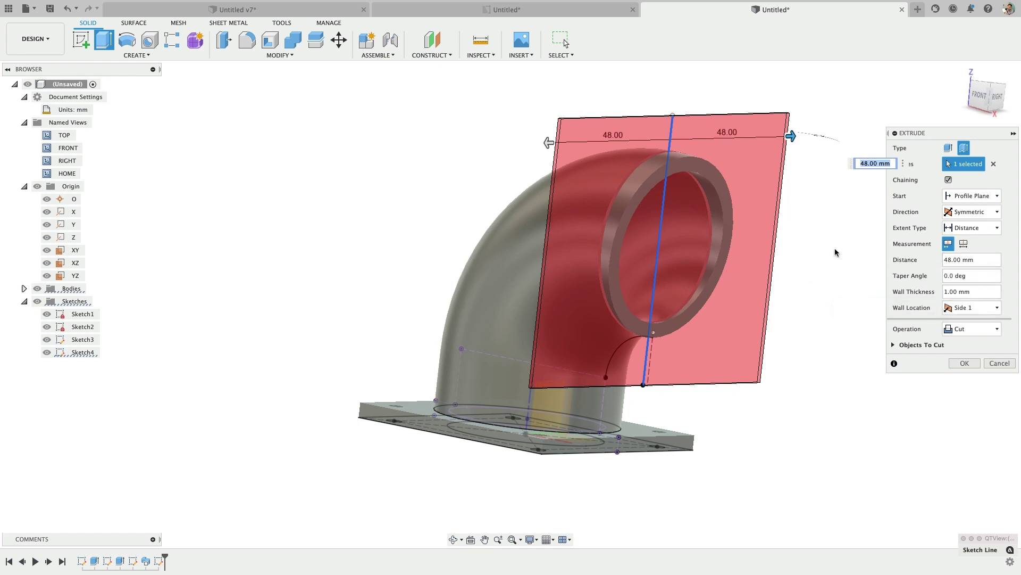
{"action": "middle_click_drag", "start_coordinate": [835, 252], "coordinate": [870, 246], "text": "shift"}
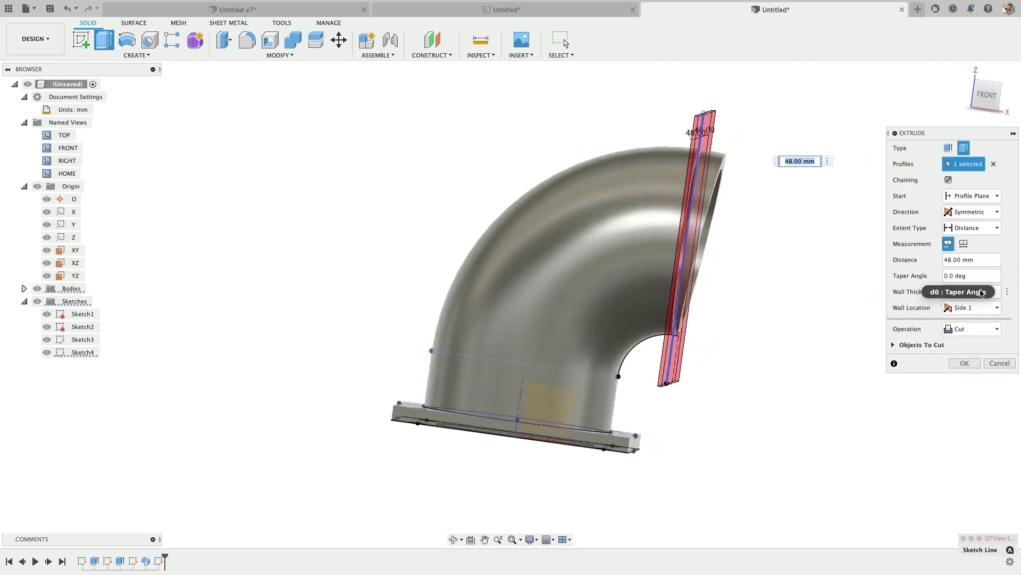
- Set the thin extrude's wall thickness to 50 mm on Side 1 and cut off the elbow's slanted end beyond the line
{"action": "double_click", "coordinate": [977, 288]}
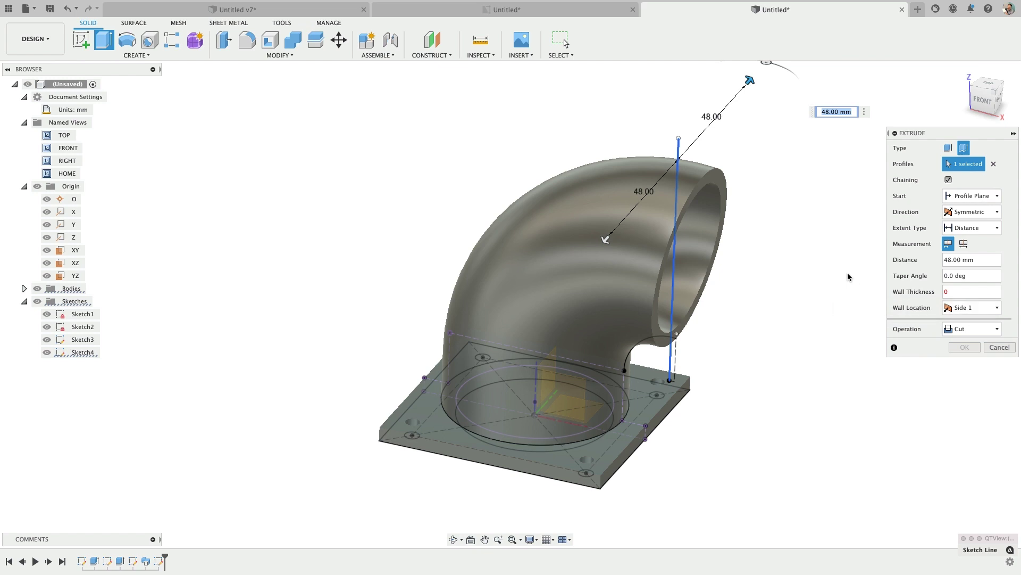
{"action": "key", "text": "Return"}
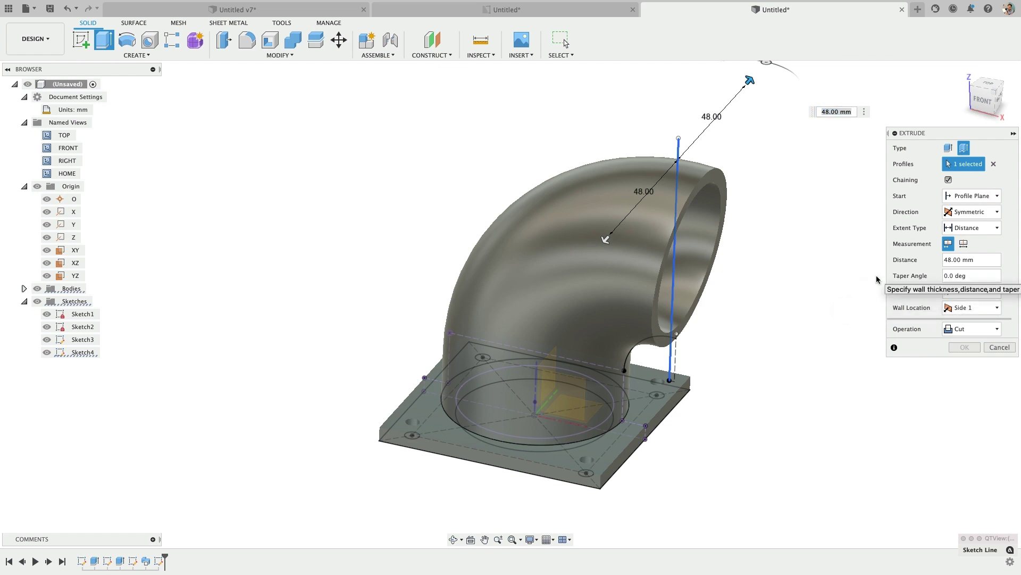
{"action": "type", "text": "50"}
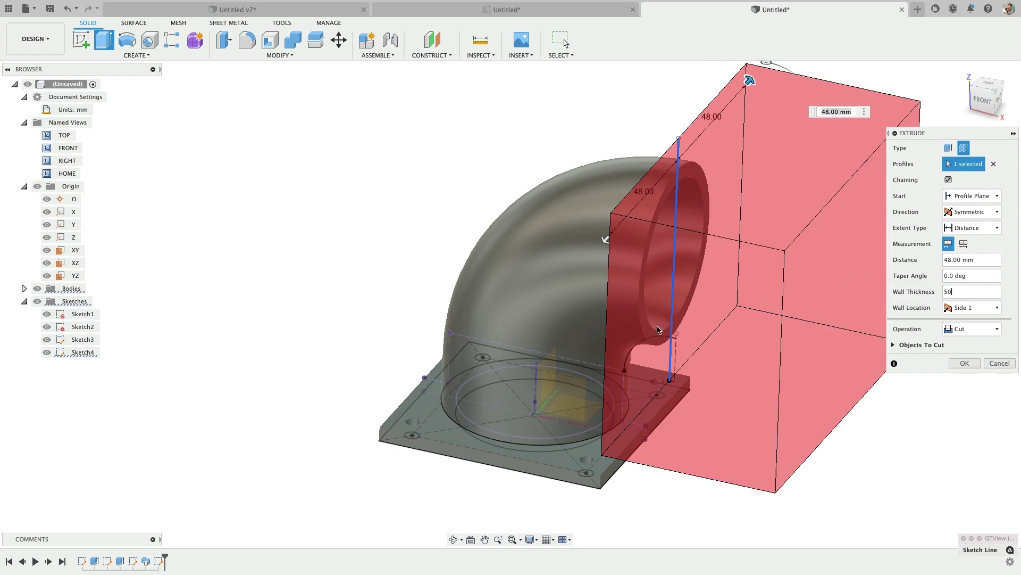
{"action": "middle_click_drag", "start_coordinate": [843, 276], "coordinate": [768, 296], "text": "shift"}
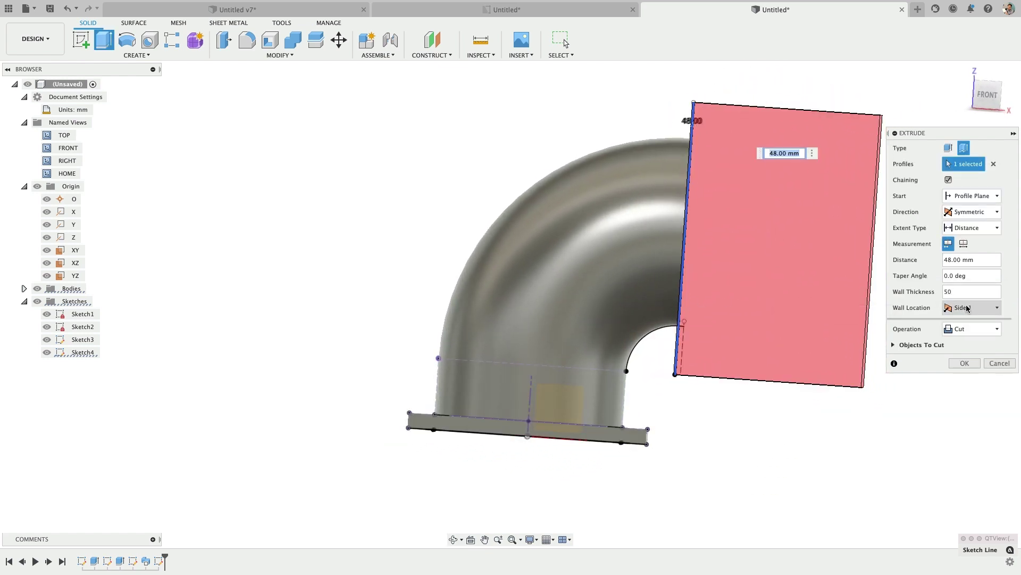
{"action": "left_click", "coordinate": [973, 308]}
{"action": "left_click", "coordinate": [968, 333]}
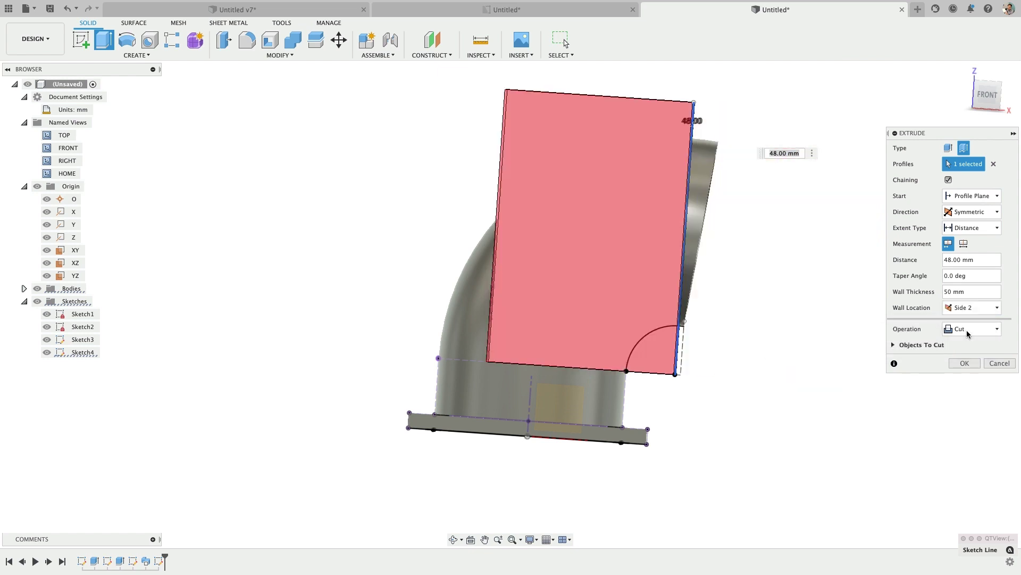
{"action": "left_click", "coordinate": [967, 308]}
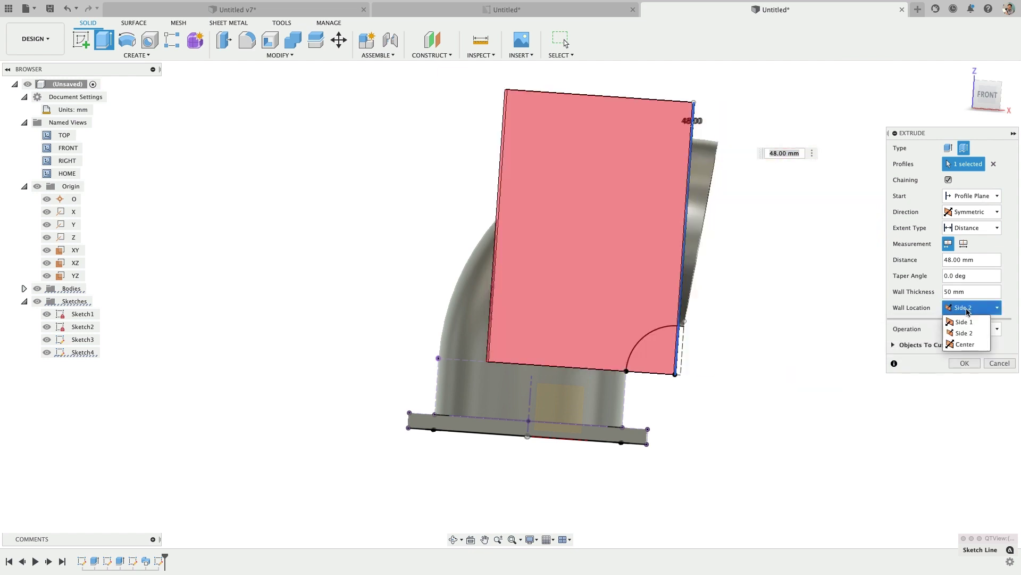
{"action": "left_click", "coordinate": [968, 321]}
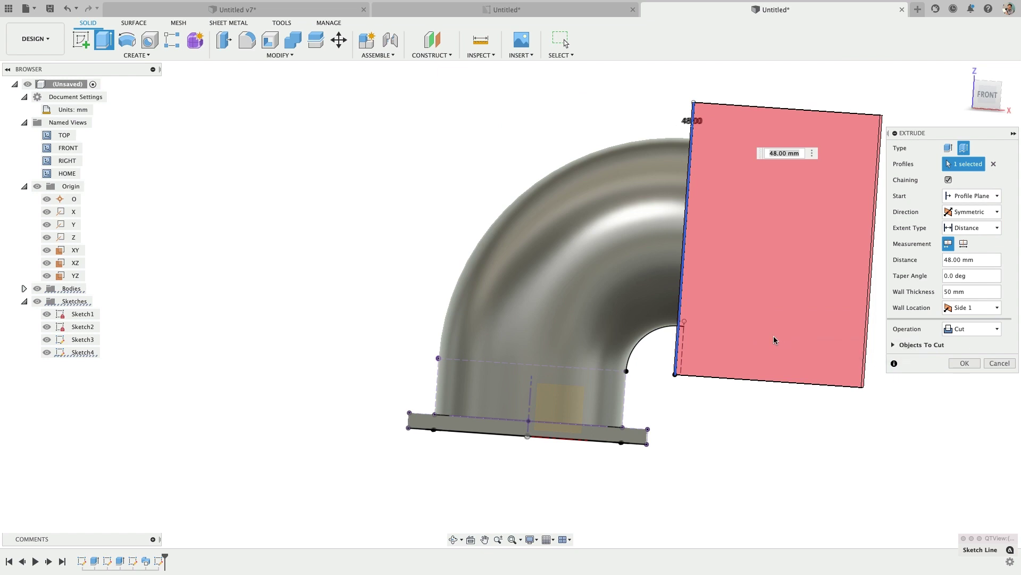
{"action": "left_click", "coordinate": [965, 363]}
- Extrude the ring face at the elbow's open end 63.5 mm outward with the Join operation
{"action": "middle_click_drag", "start_coordinate": [716, 372], "coordinate": [686, 375], "text": "shift"}
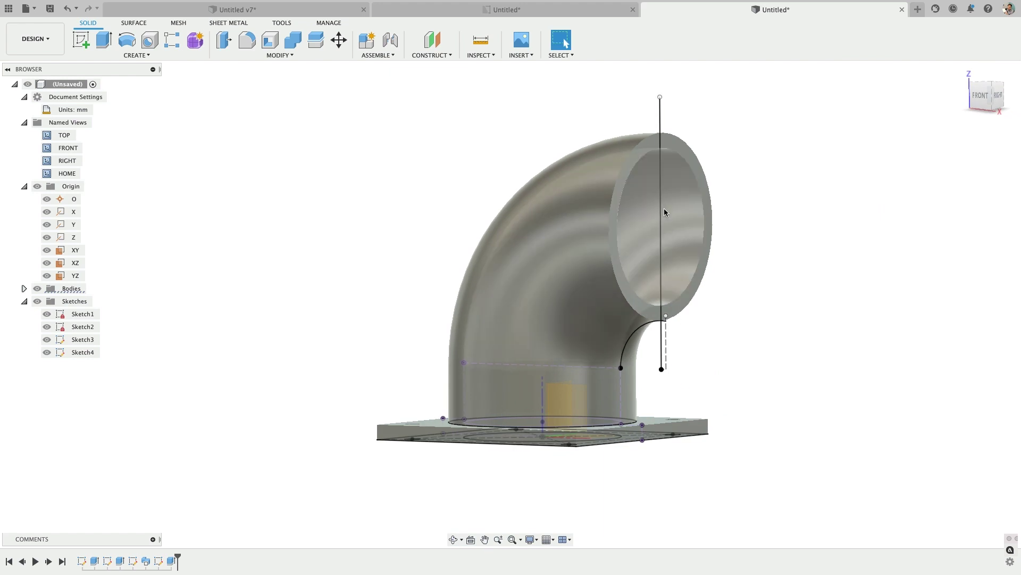
{"action": "left_click", "coordinate": [677, 148]}
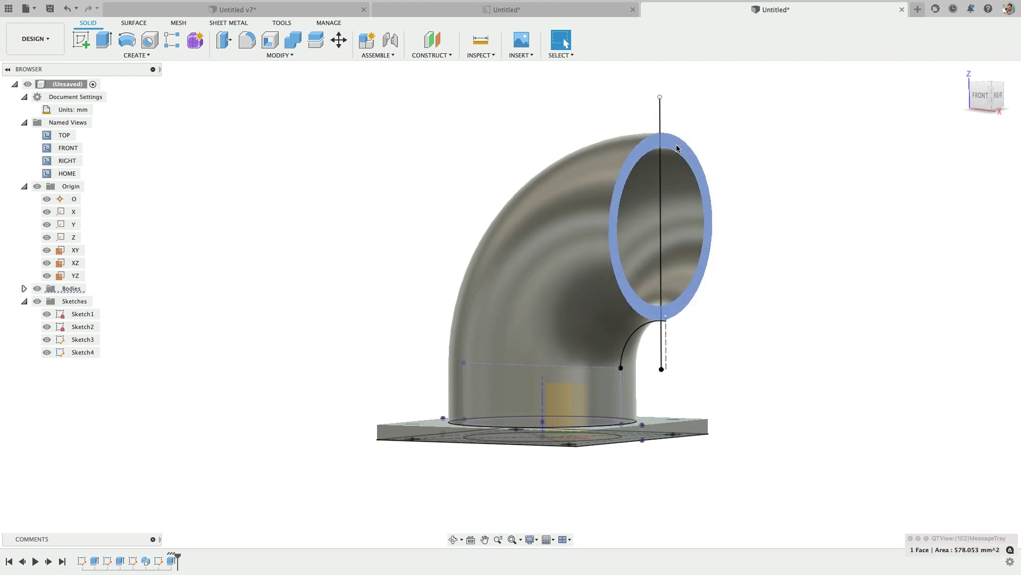
{"action": "key", "text": "e"}
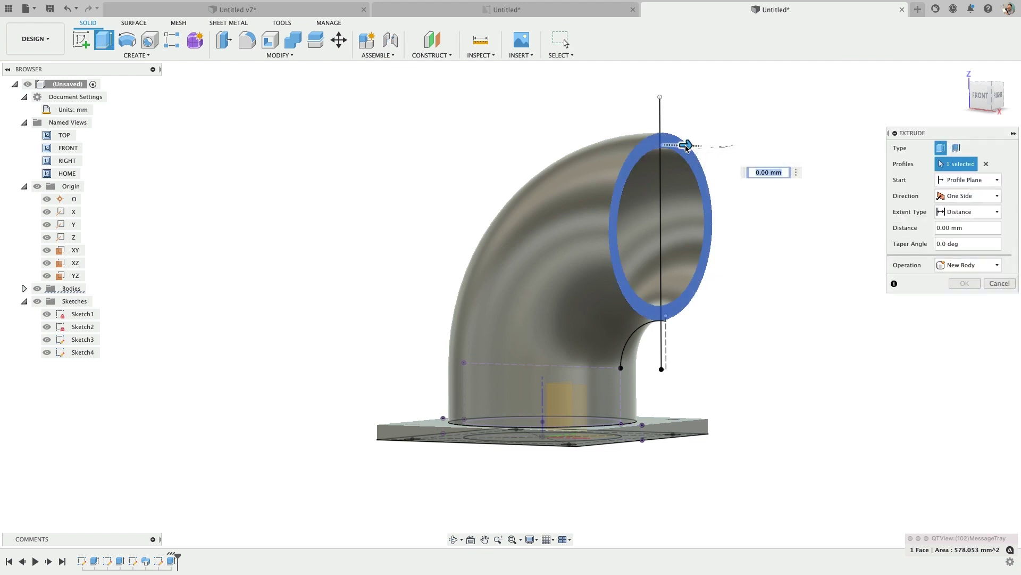
{"action": "left_click_drag", "start_coordinate": [689, 145], "coordinate": [865, 154]}
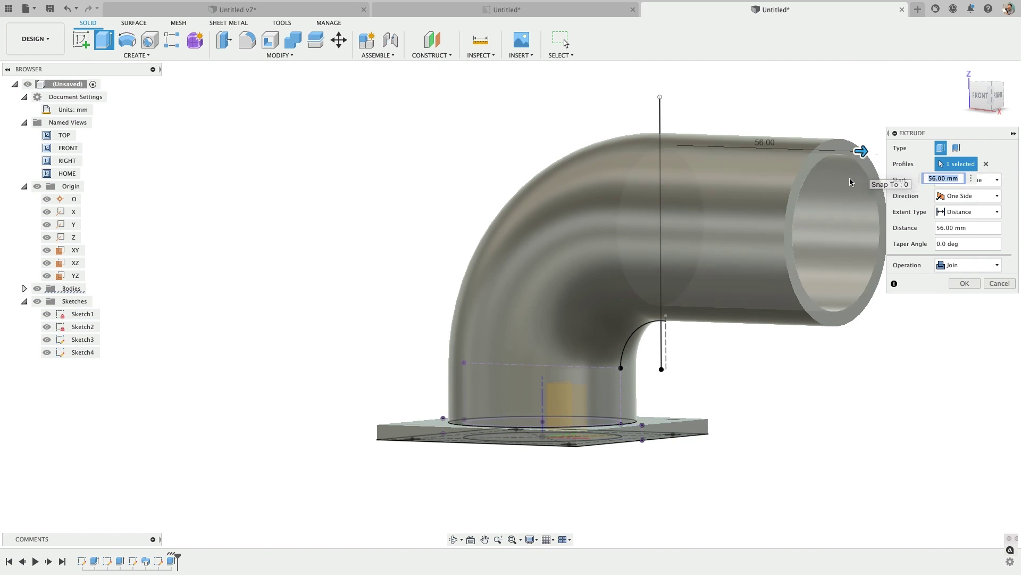
{"action": "middle_click_drag", "start_coordinate": [691, 283], "coordinate": [721, 303], "text": "shift"}
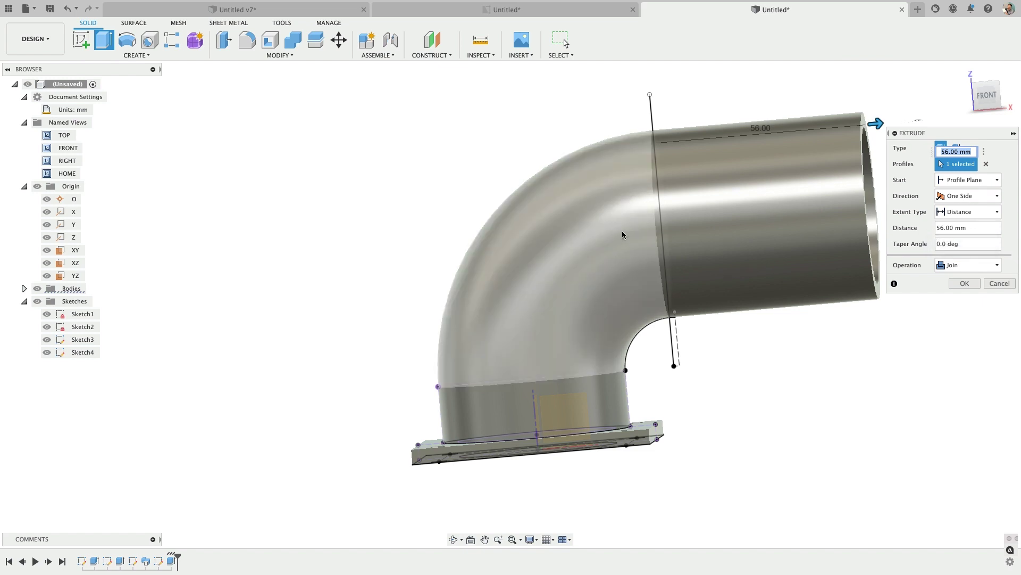
{"action": "left_click", "coordinate": [972, 226]}
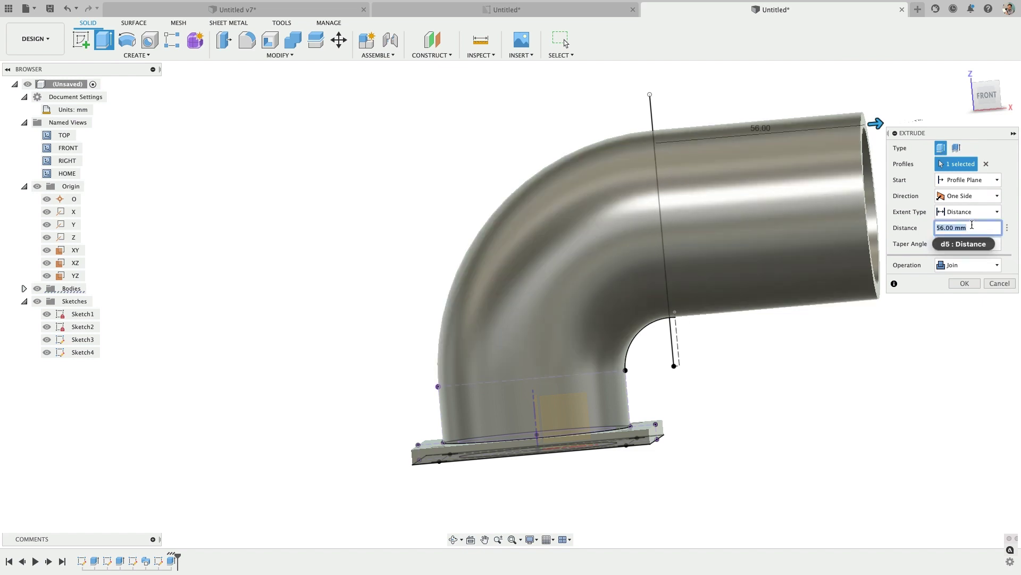
{"action": "type", "text": "63.5"}
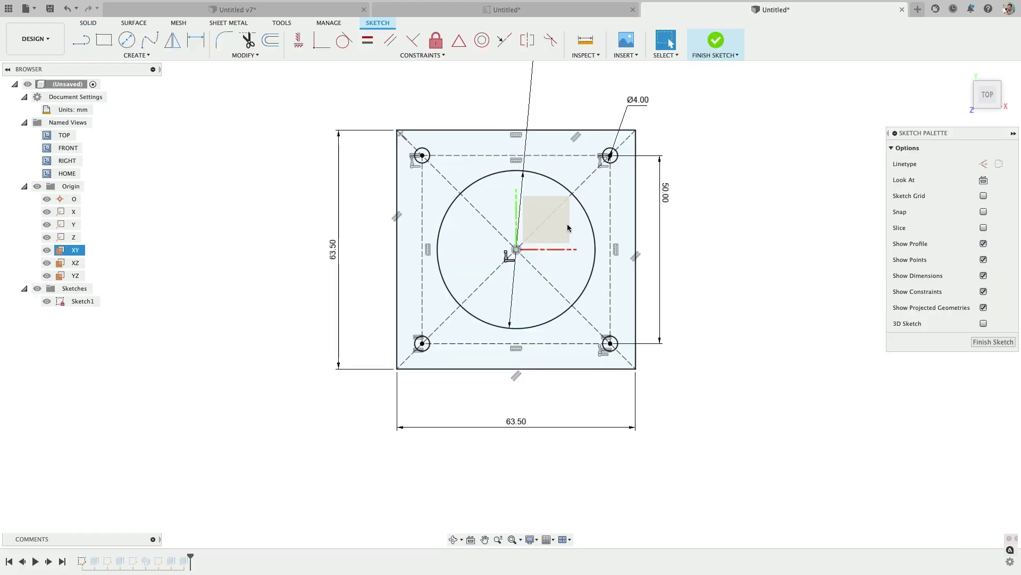
- Examine the dimensions of the square plate, central circle and corner holes in the base sketch
{"action": "scroll", "coordinate": [693, 222], "scroll_direction": "down", "scroll_amount": 2}
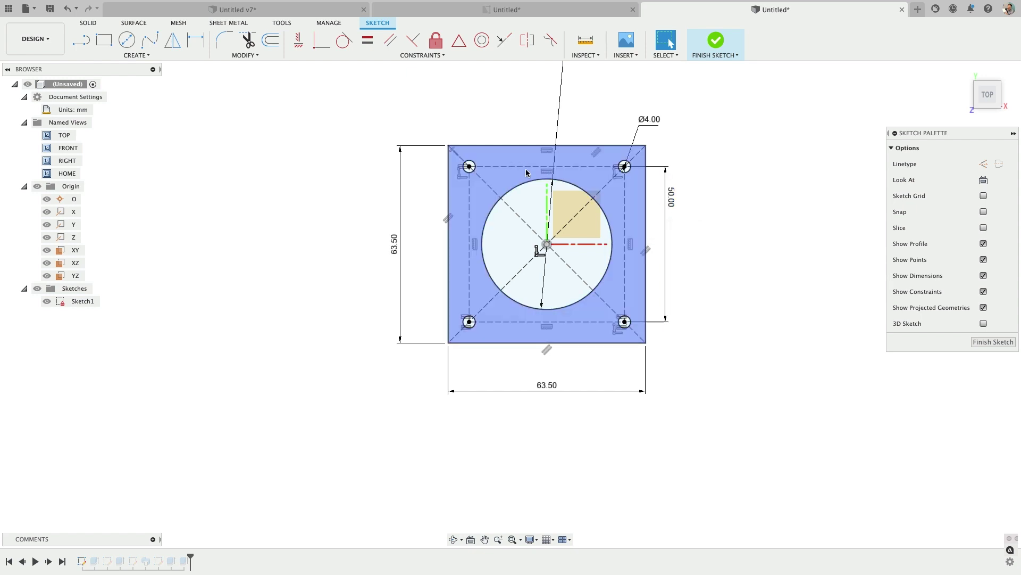
{"action": "scroll", "coordinate": [558, 407], "scroll_direction": "down", "scroll_amount": 2}
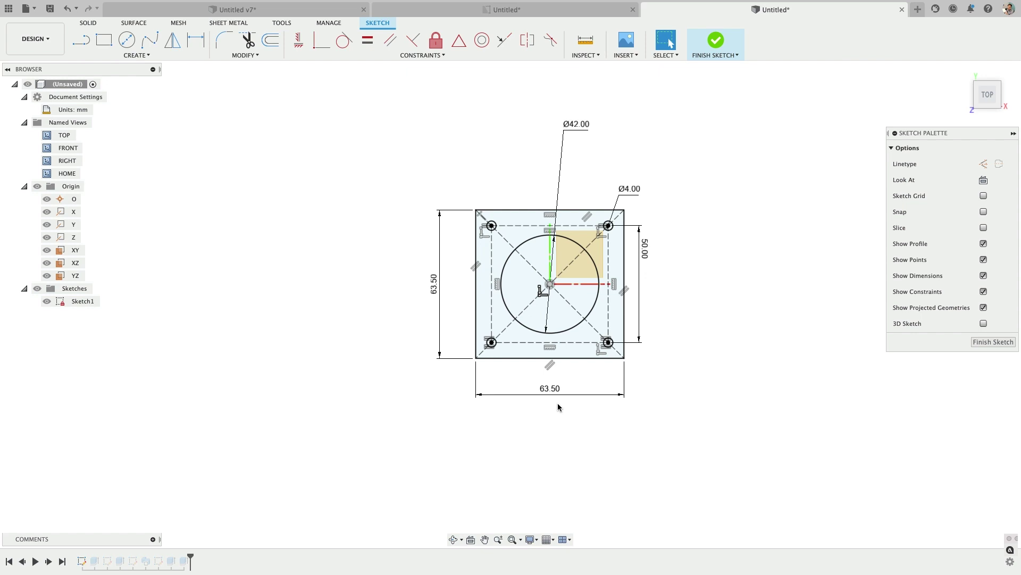
{"action": "scroll", "coordinate": [471, 266], "scroll_direction": "up", "scroll_amount": 2}
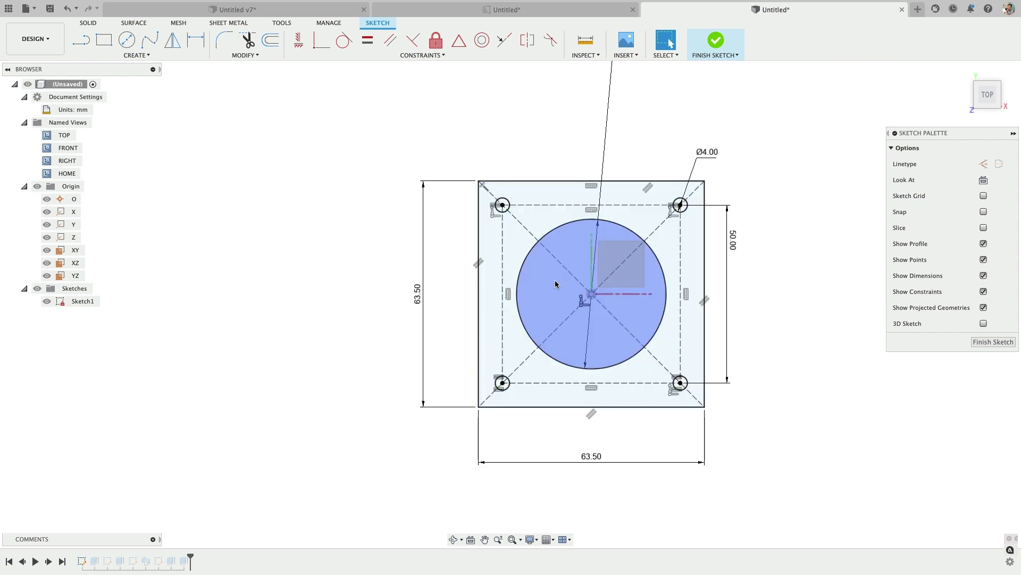
{"action": "scroll", "coordinate": [556, 284], "scroll_direction": "down", "scroll_amount": 2}
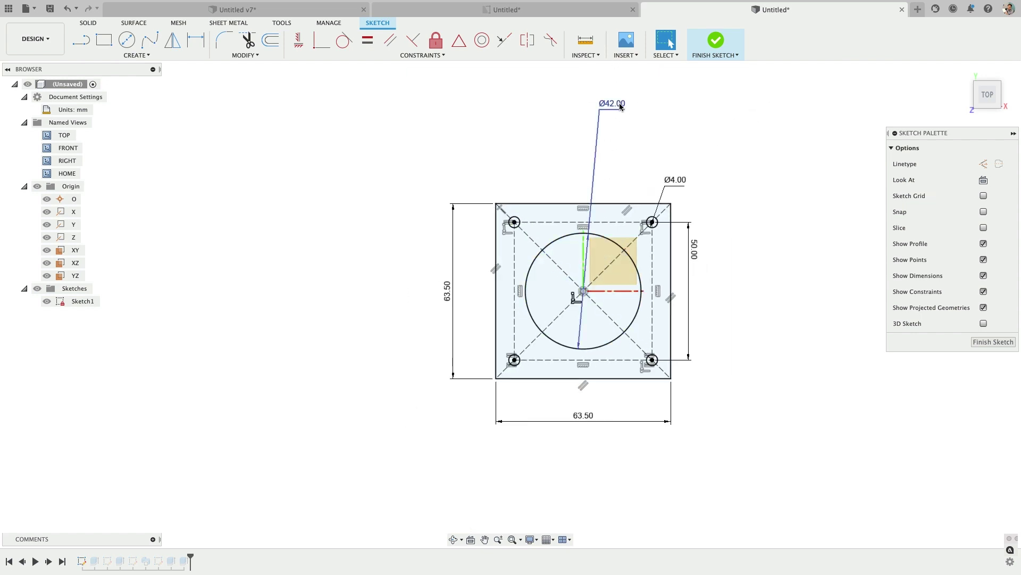
{"action": "left_click_drag", "start_coordinate": [641, 133], "coordinate": [616, 158]}
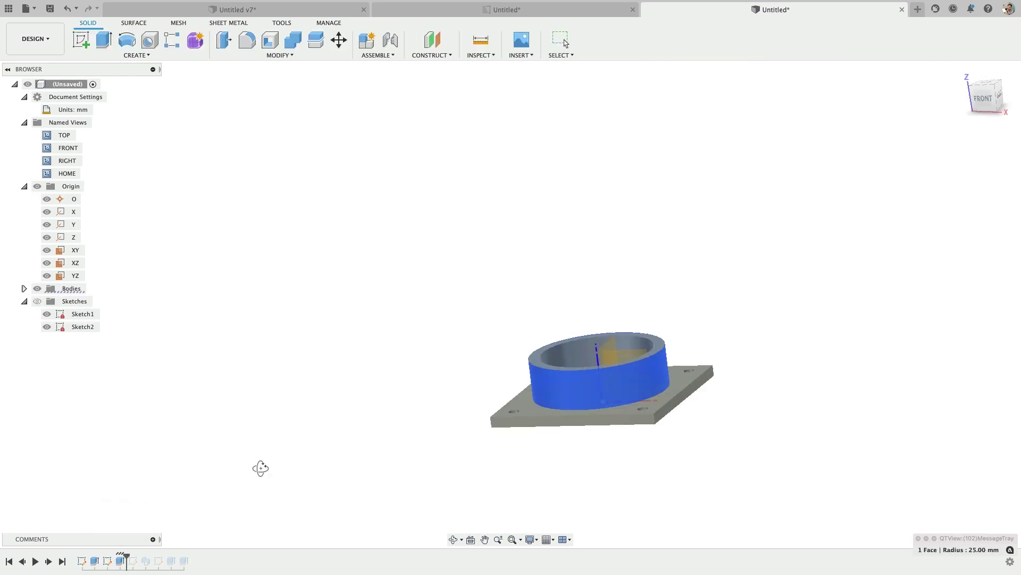
- Review the collar and swept elbow by advancing the history marker through the features to the end of the timeline
{"action": "middle_click_drag", "start_coordinate": [260, 469], "coordinate": [254, 506], "text": "shift"}
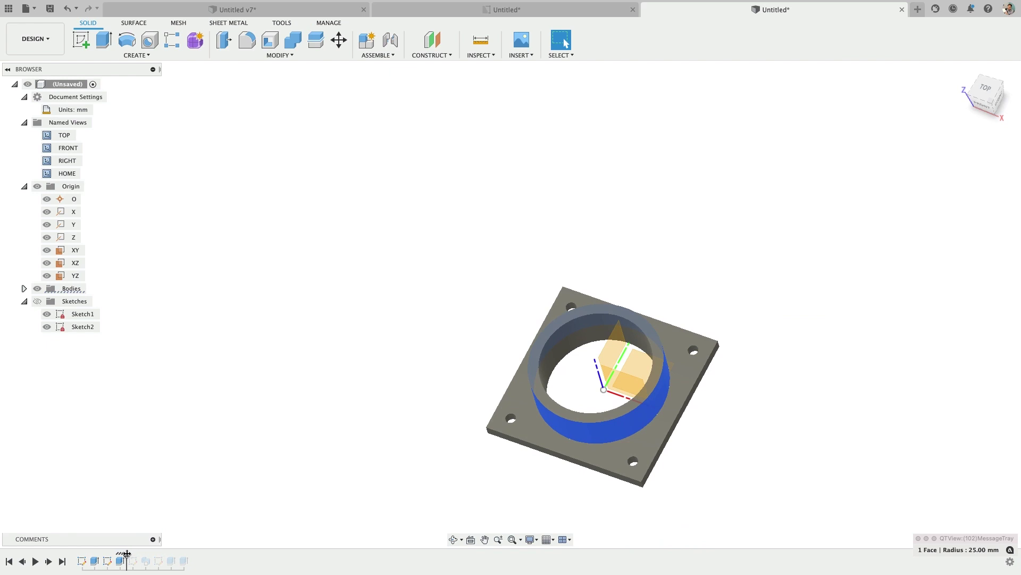
{"action": "left_click_drag", "start_coordinate": [127, 554], "coordinate": [152, 554]}
{"action": "mouse_move", "coordinate": [422, 409]}
{"action": "middle_mouse_down", "text": "shift"}
{"action": "mouse_move", "coordinate": [394, 393]}
{"action": "mouse_move", "coordinate": [404, 399]}
{"action": "middle_mouse_up", "text": "shift"}
{"action": "scroll", "coordinate": [547, 409], "scroll_direction": "up", "scroll_amount": 3}
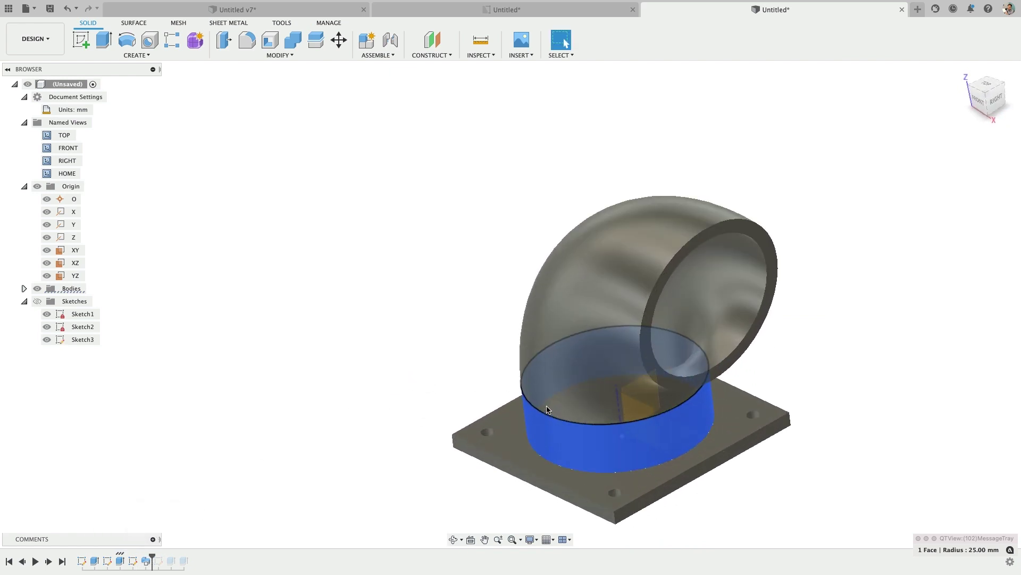
{"action": "mouse_move", "coordinate": [546, 408]}
{"action": "middle_mouse_down", "text": "shift"}
{"action": "mouse_move", "coordinate": [662, 424]}
{"action": "mouse_move", "coordinate": [678, 391]}
{"action": "mouse_move", "coordinate": [713, 401]}
{"action": "middle_mouse_up", "text": "shift"}
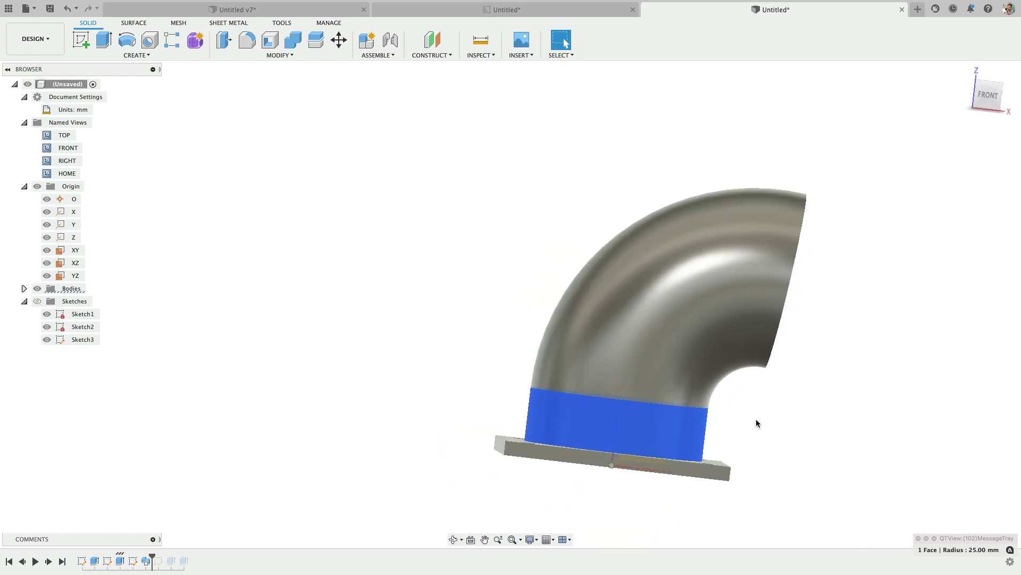
{"action": "middle_click_drag", "start_coordinate": [573, 391], "coordinate": [724, 263], "text": "shift"}
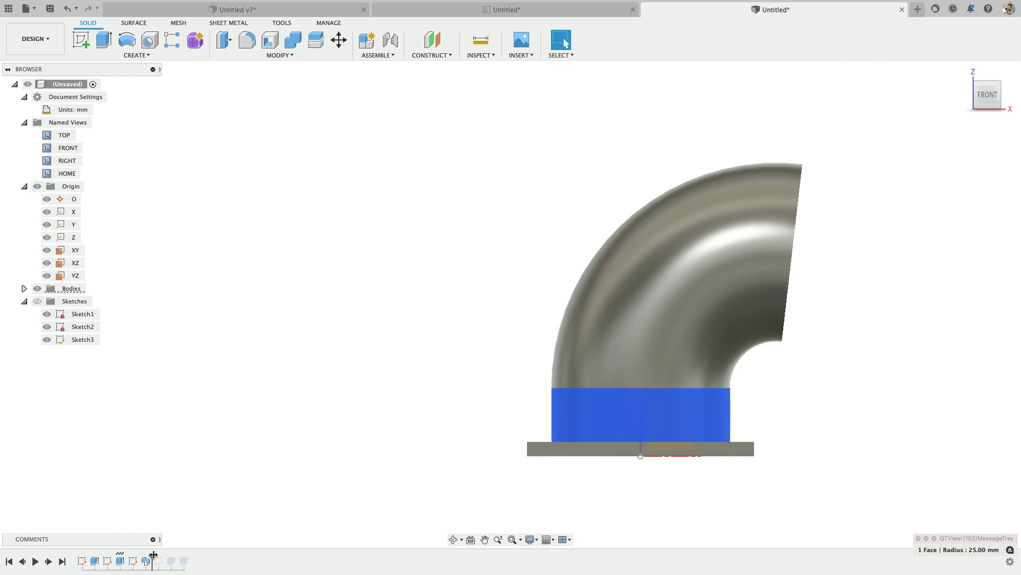
{"action": "left_click_drag", "start_coordinate": [153, 555], "coordinate": [190, 556]}
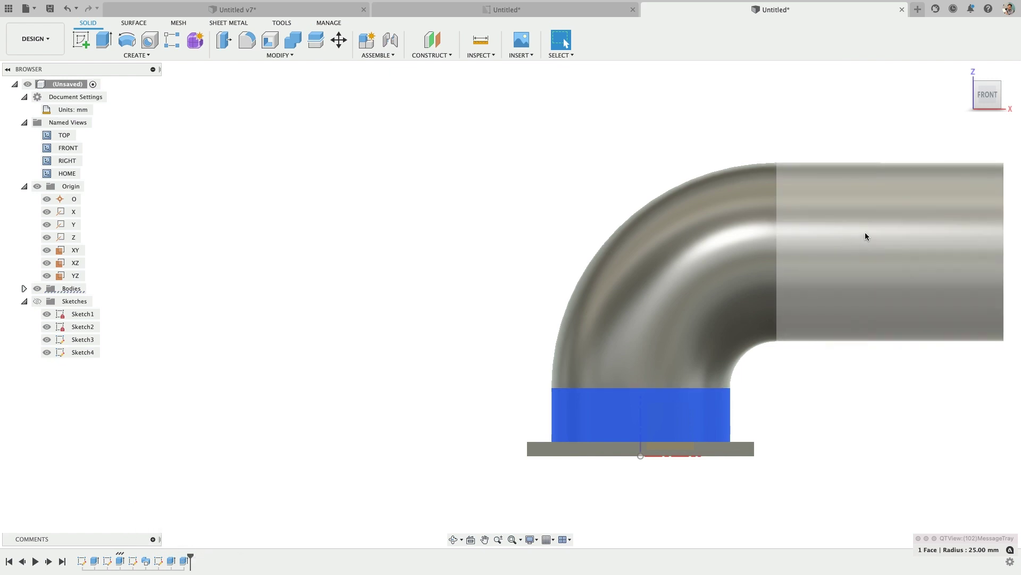
- Start a new sketch on the XZ origin plane, facing the side profile of the extended pipe
{"action": "scroll", "coordinate": [865, 237], "scroll_direction": "down", "scroll_amount": 5}
{"action": "middle_click_drag", "start_coordinate": [777, 292], "coordinate": [789, 264], "text": "shift"}
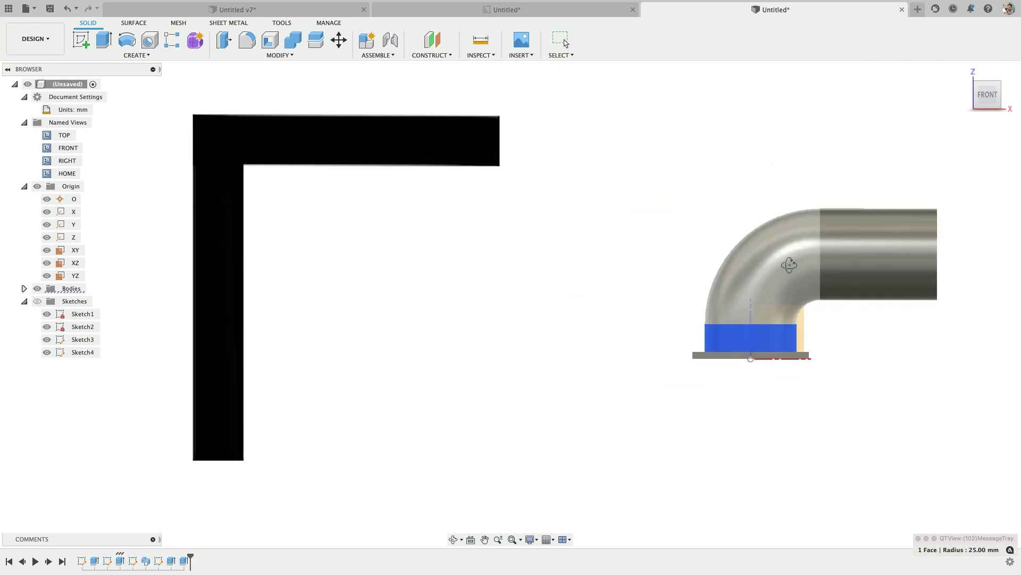
{"action": "key", "text": "s"}
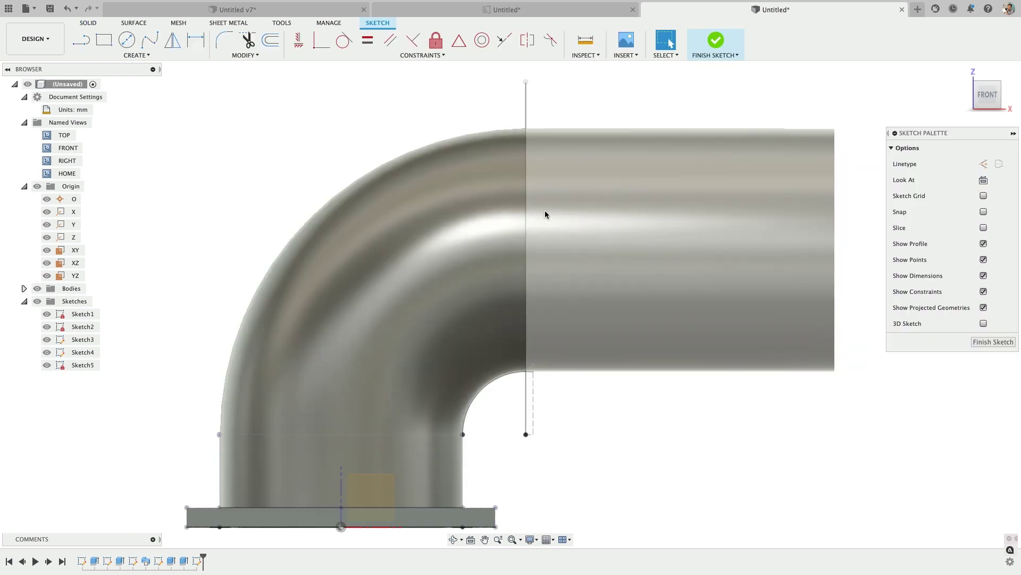
{"action": "scroll", "coordinate": [433, 460], "scroll_direction": "down", "scroll_amount": 3}
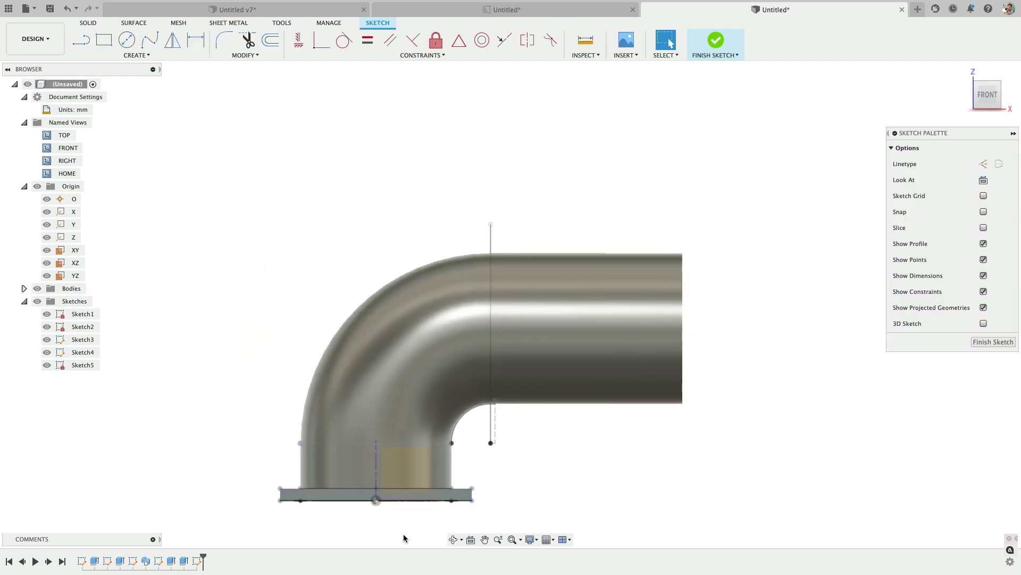